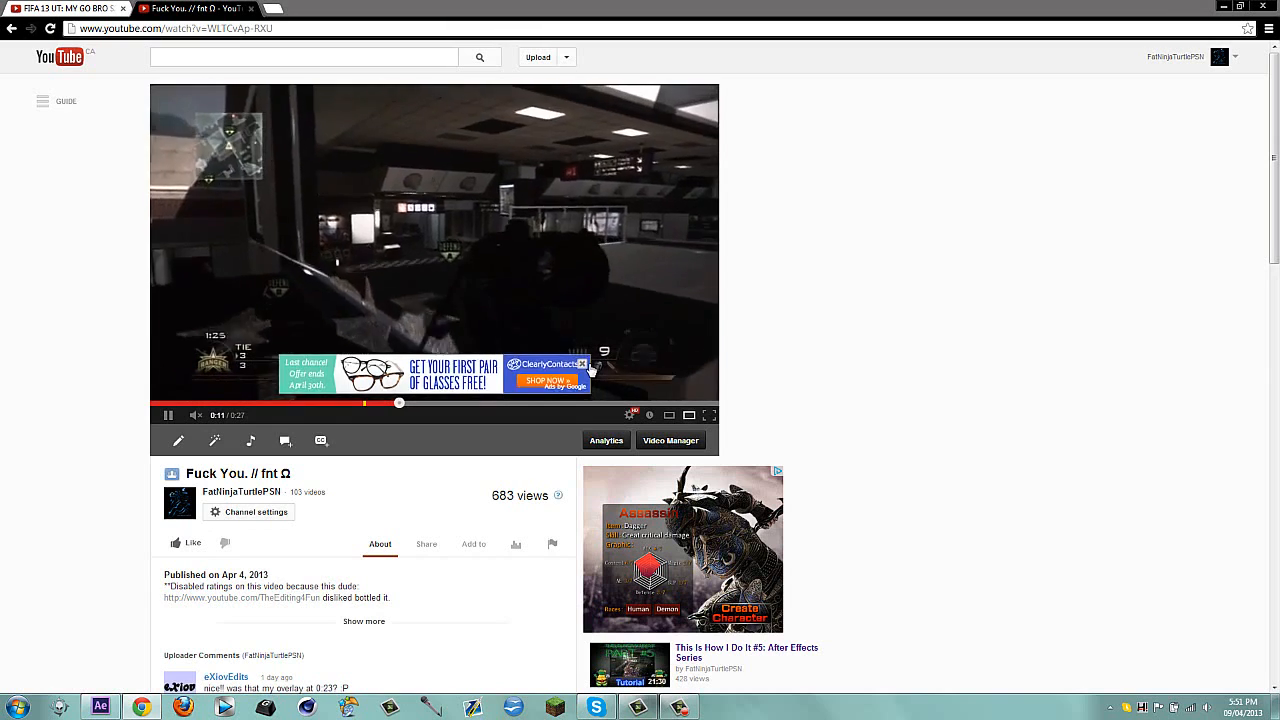
Dismiss the ad overlay and review the example edit's overlay effects, skipping ahead to about 0:18 and pausing at 0:20
click(582, 364)
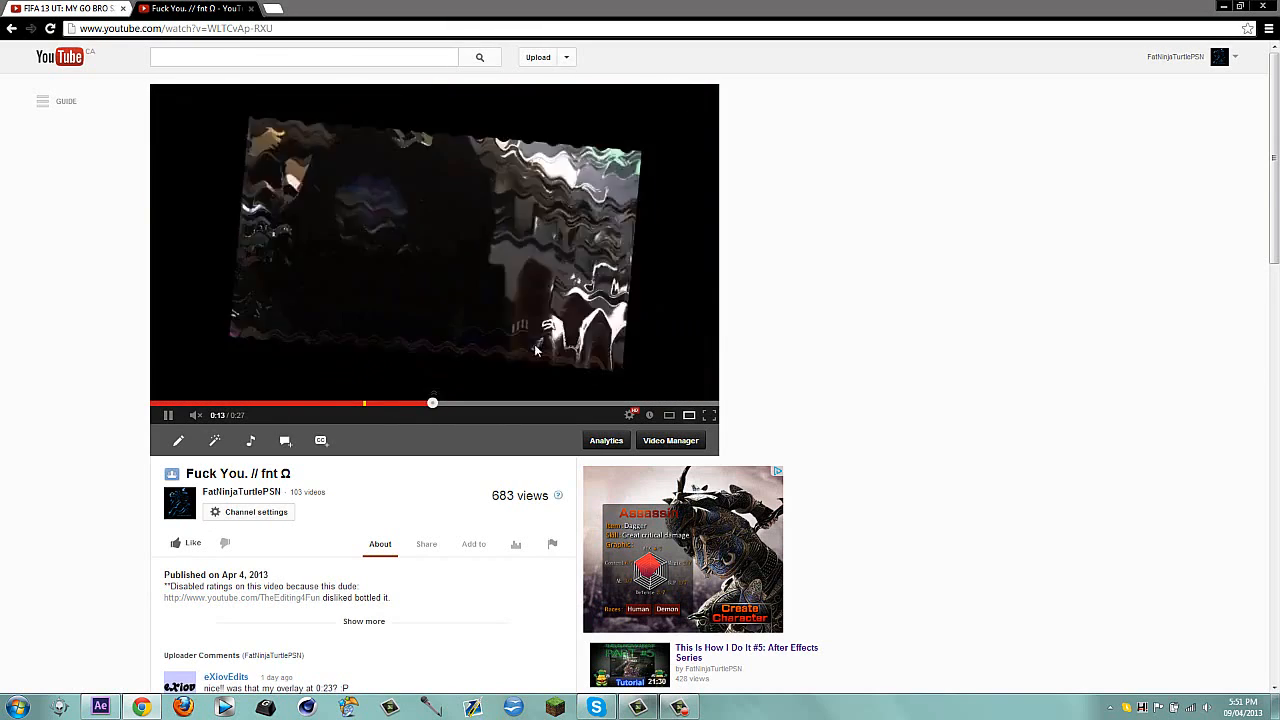
click(494, 317)
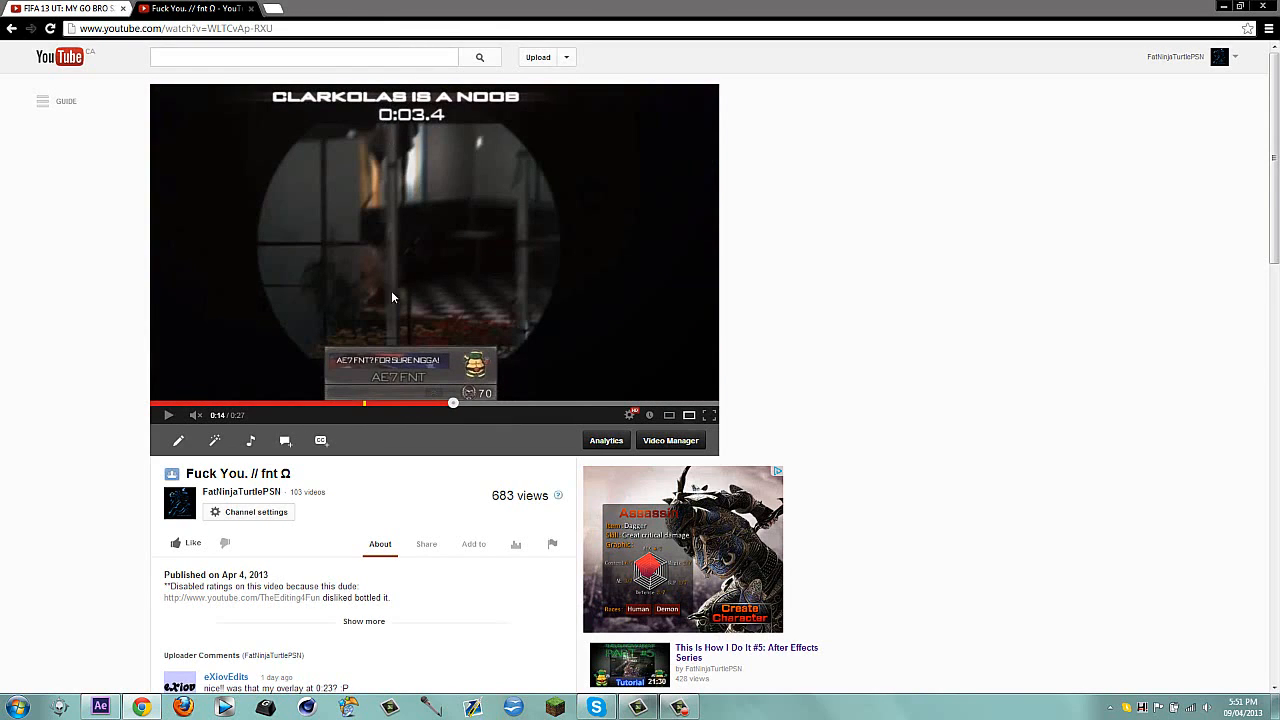
click(525, 402)
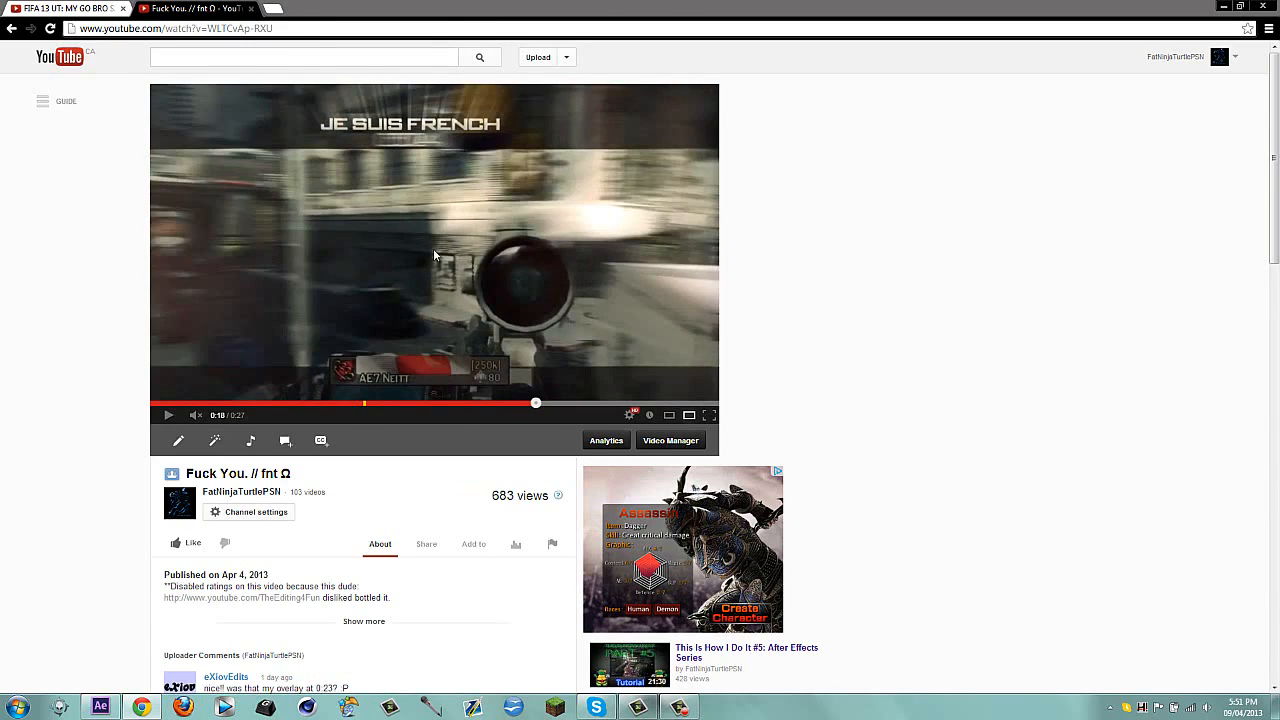
click(548, 257)
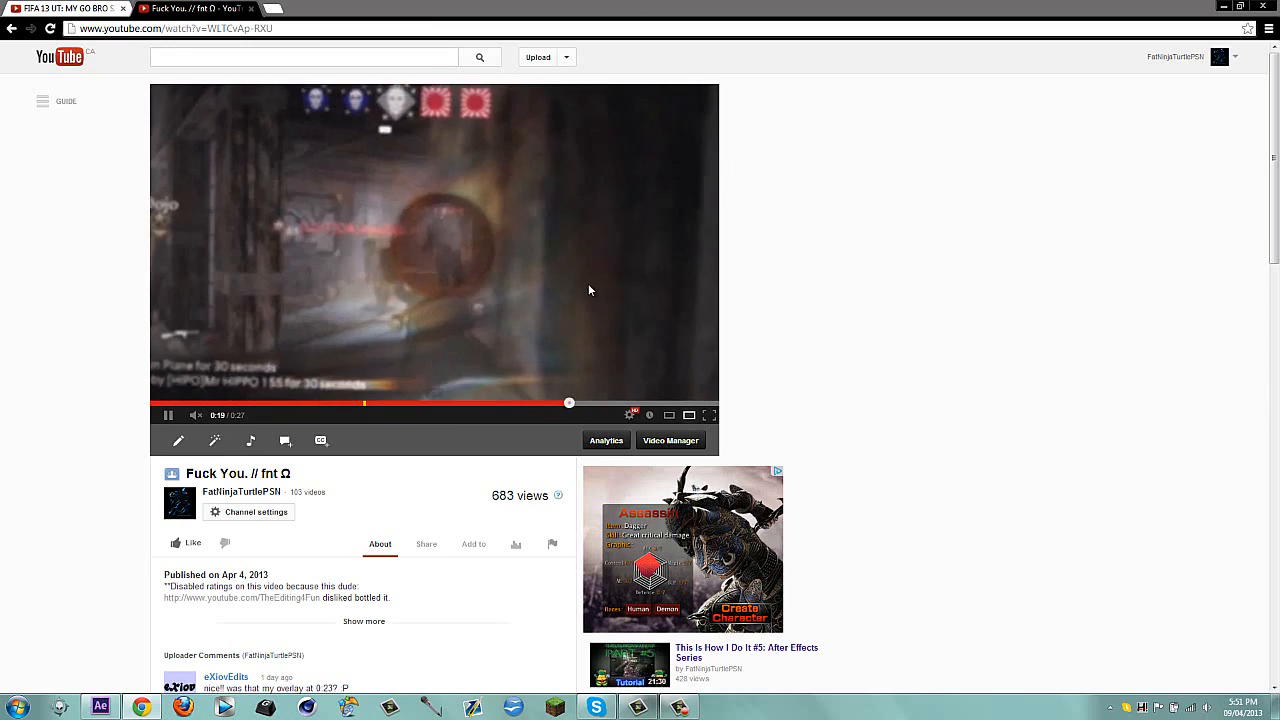
click(215, 307)
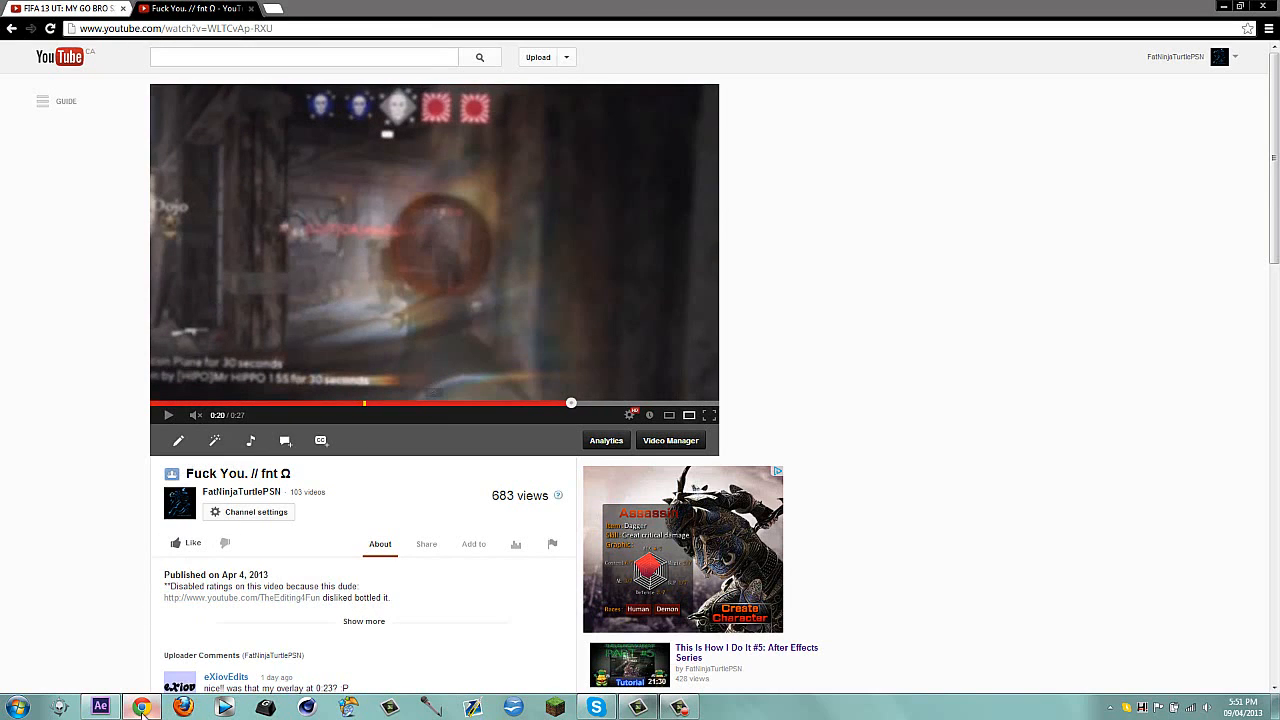
drag(5, 252, 157, 541)
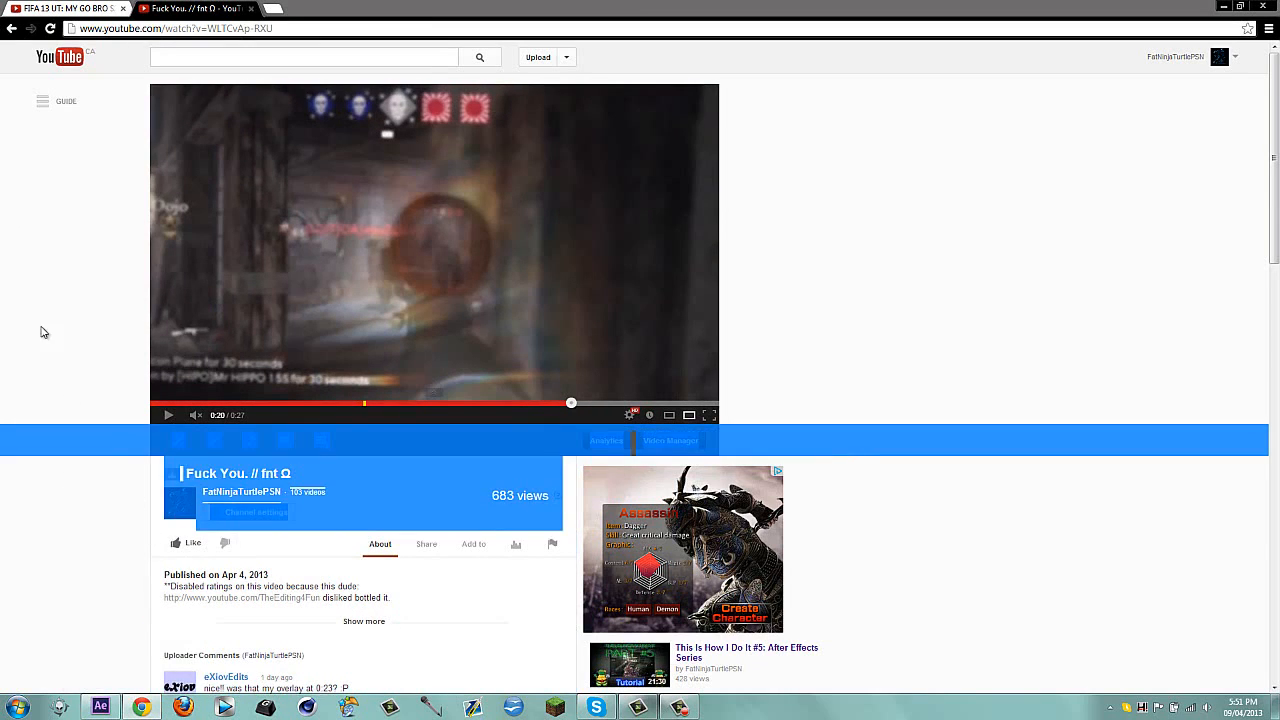
click(43, 332)
scroll(337, 665, down, 3)
scroll(145, 611, up, 3)
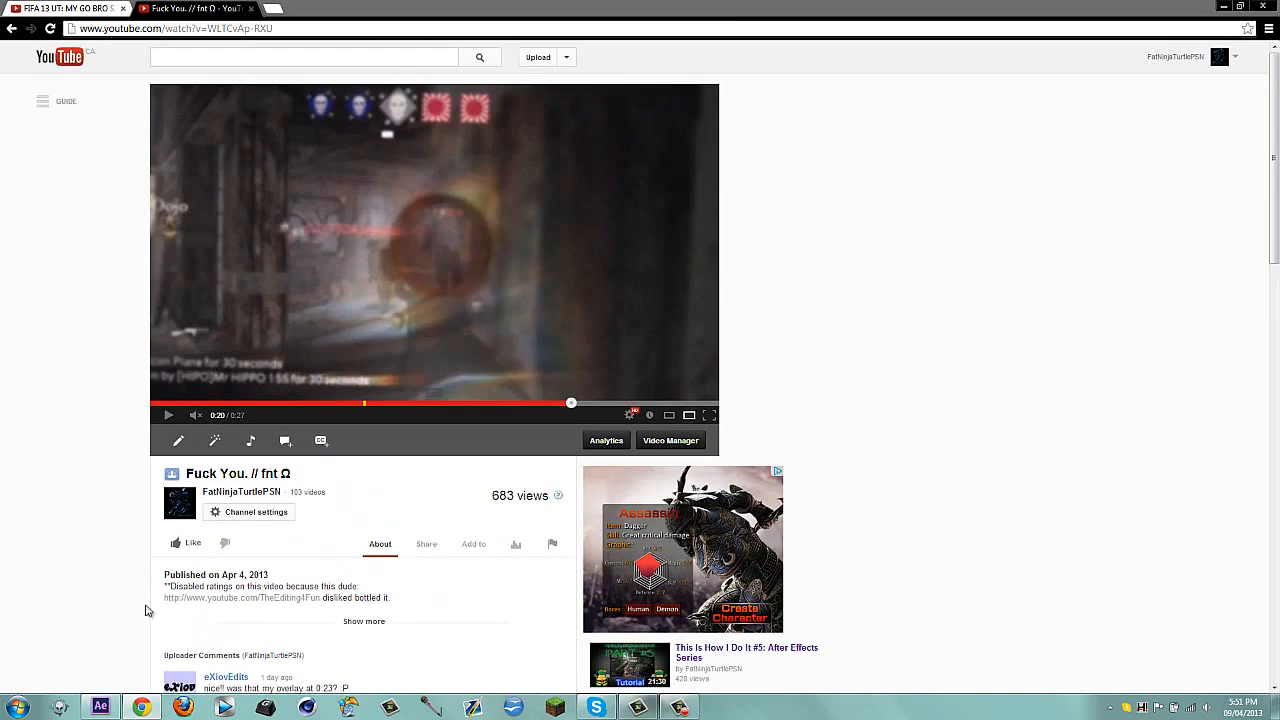
Minimize the browser and switch to Adobe After Effects with the 5 man multi skidrow barret composition
click(142, 708)
drag(163, 81, 153, 52)
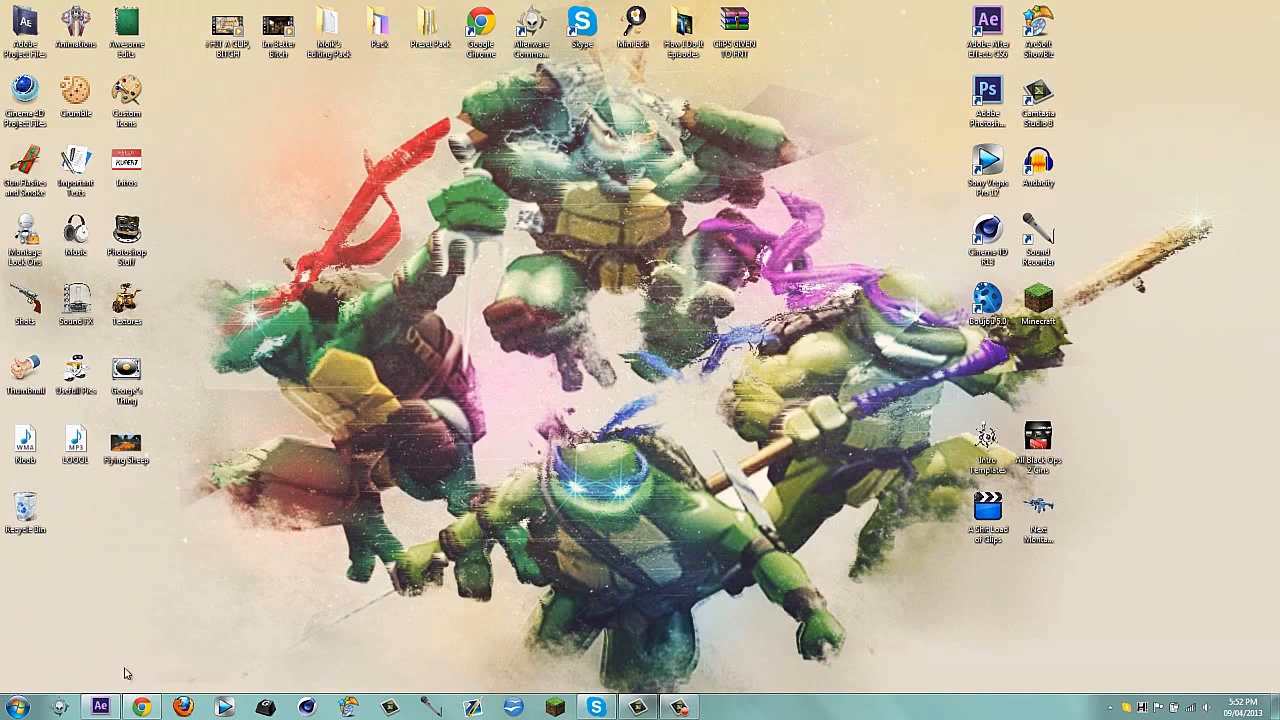
click(108, 708)
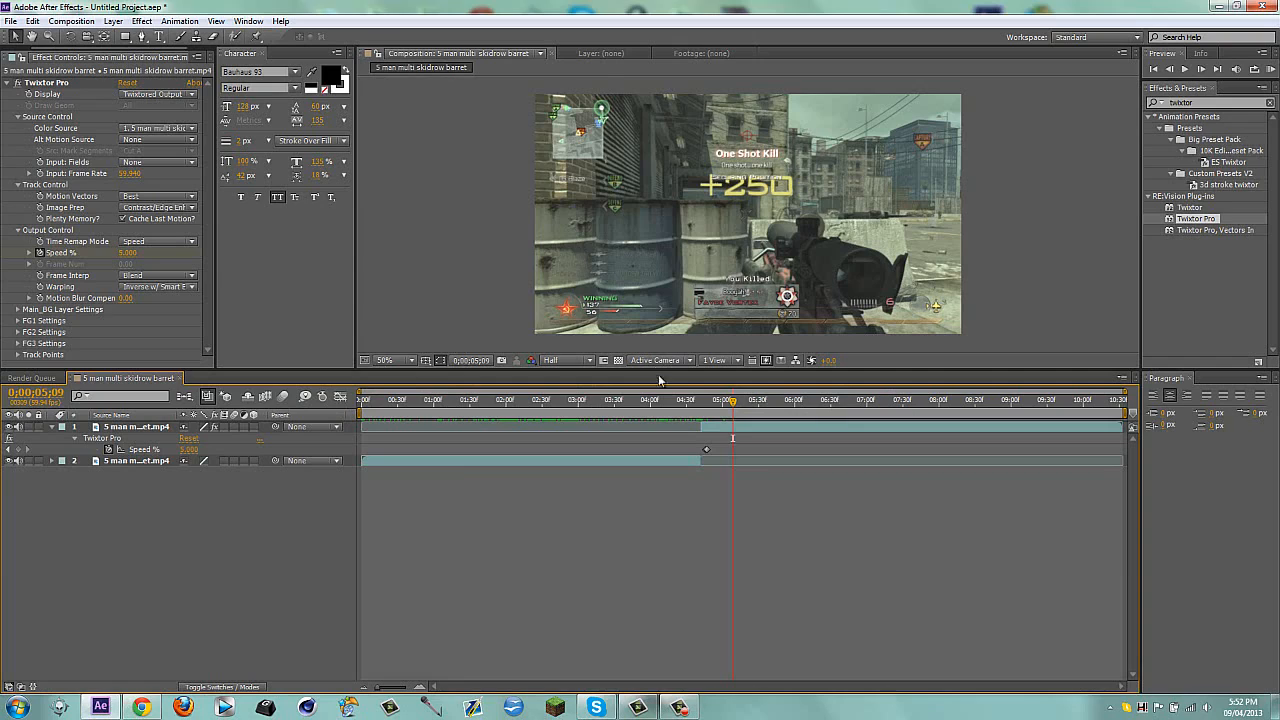
click(729, 428)
click(651, 445)
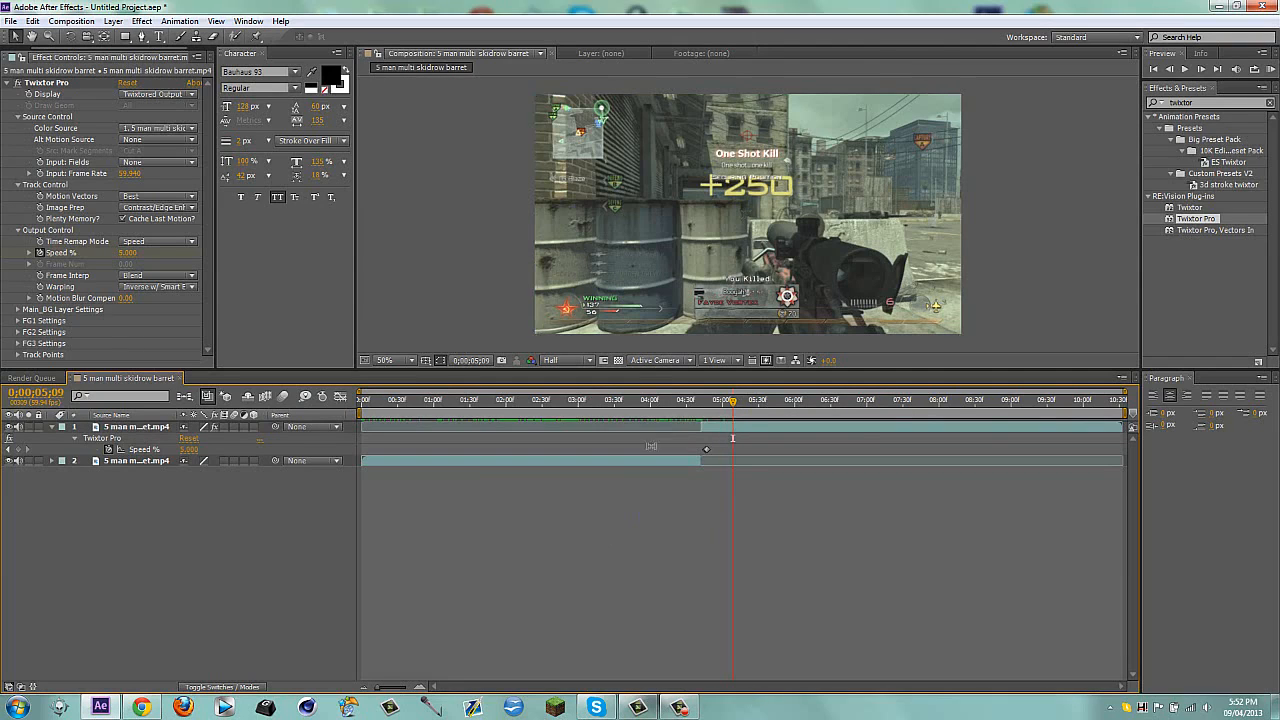
Add timeline marker 1 at 0;00;04;30 and marker 2 at 0;00;05;30, and return the playhead to marker 1
mouse_move(733, 411)
mouse_down()
mouse_move(676, 402)
mouse_move(735, 404)
mouse_up()
key(1)
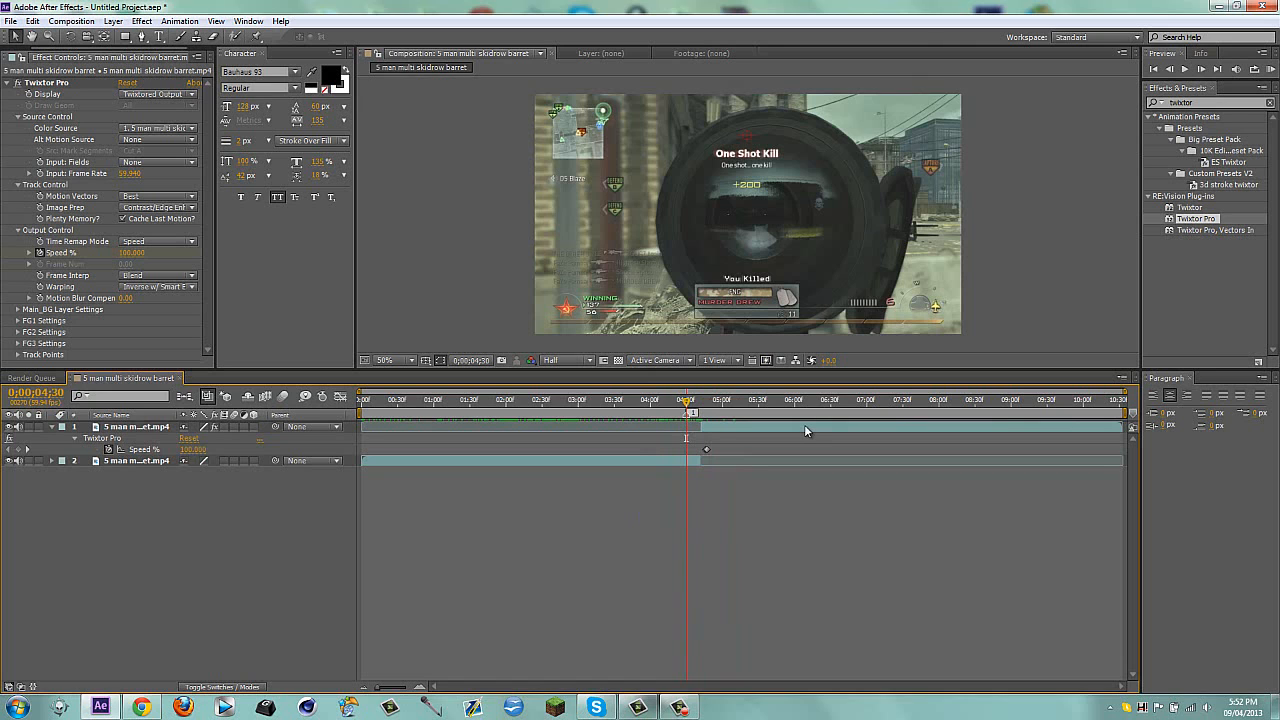
key(space)
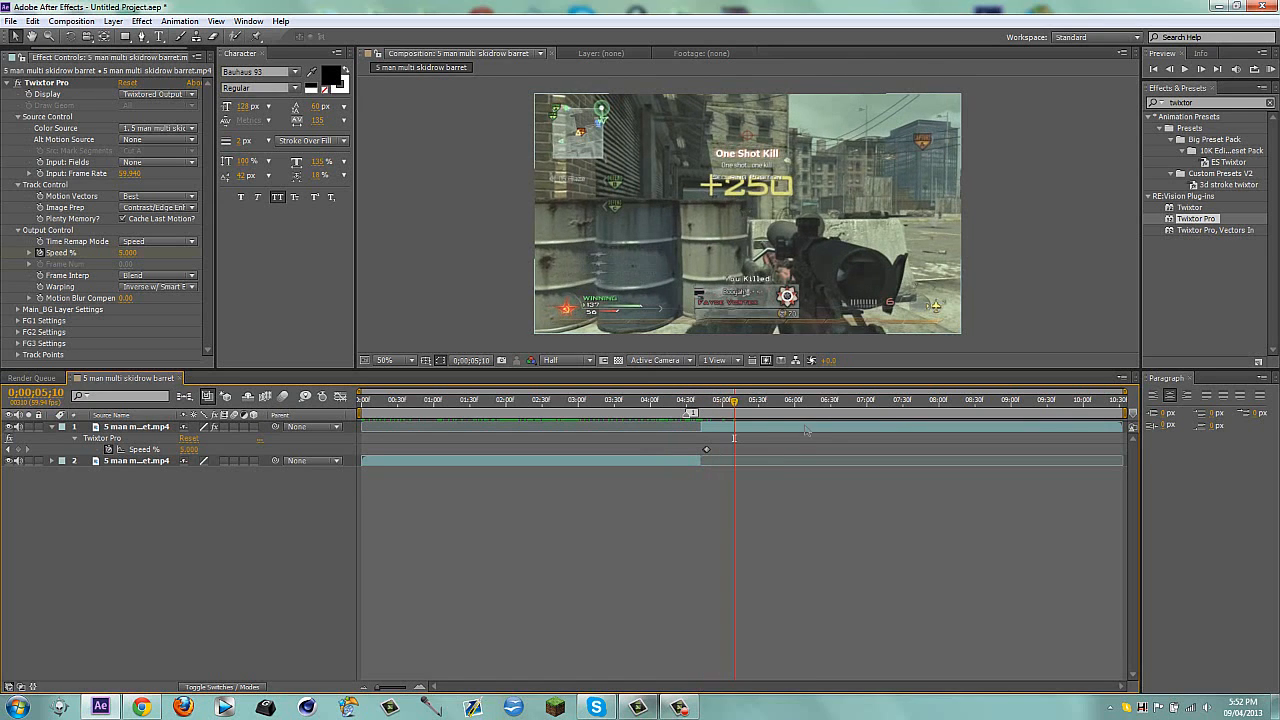
key(shift+2)
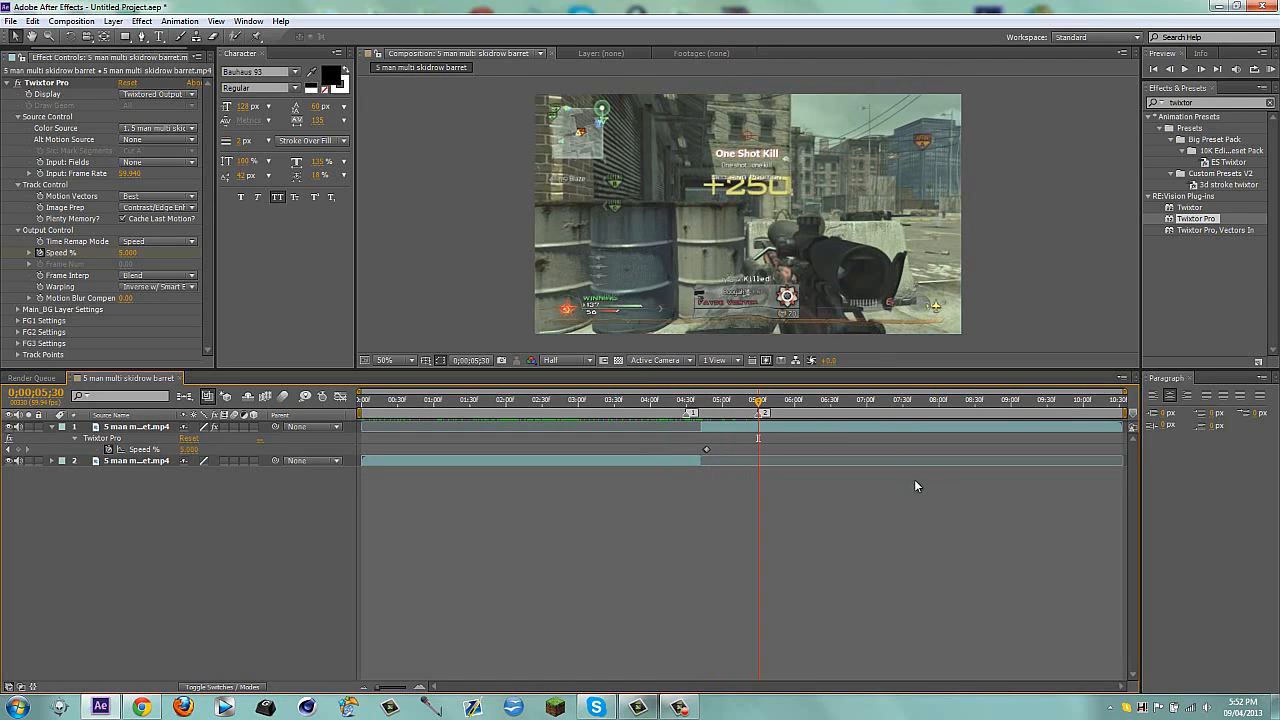
key(1)
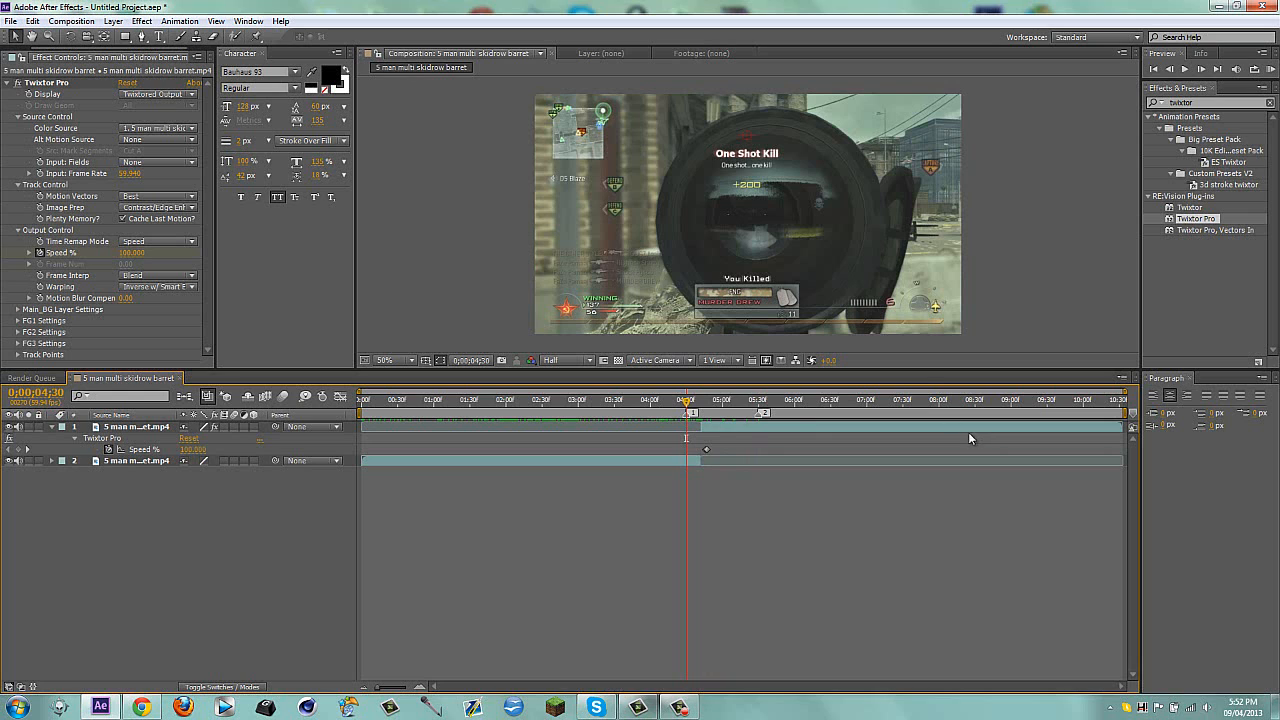
Import the Blue.mov overlay clip from the Animations folder on the desktop into the project
click(18, 57)
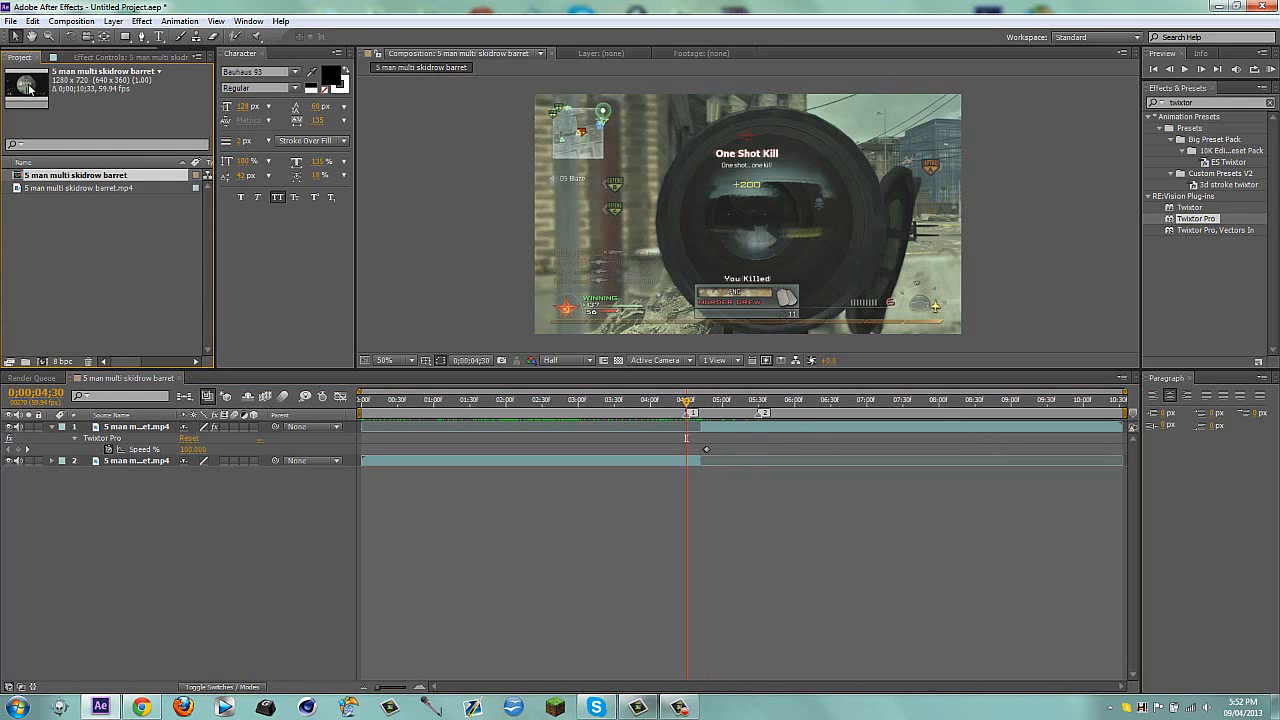
click(67, 265)
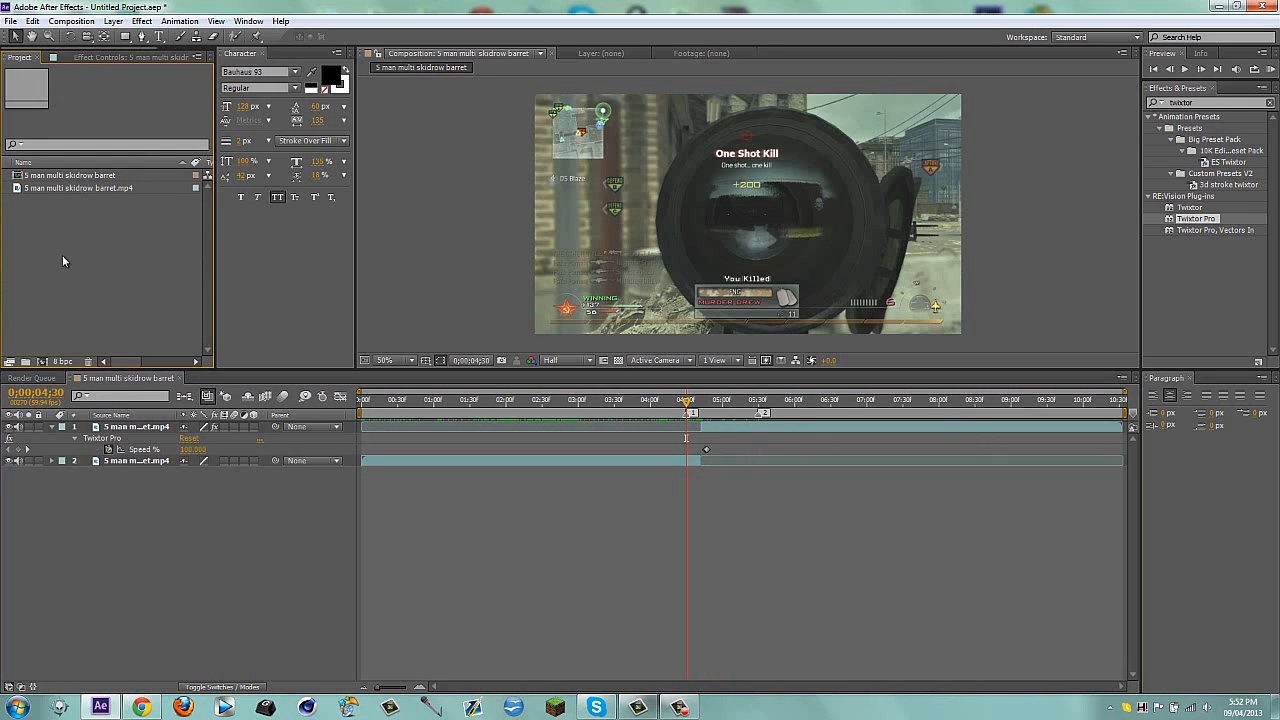
double_click(67, 260)
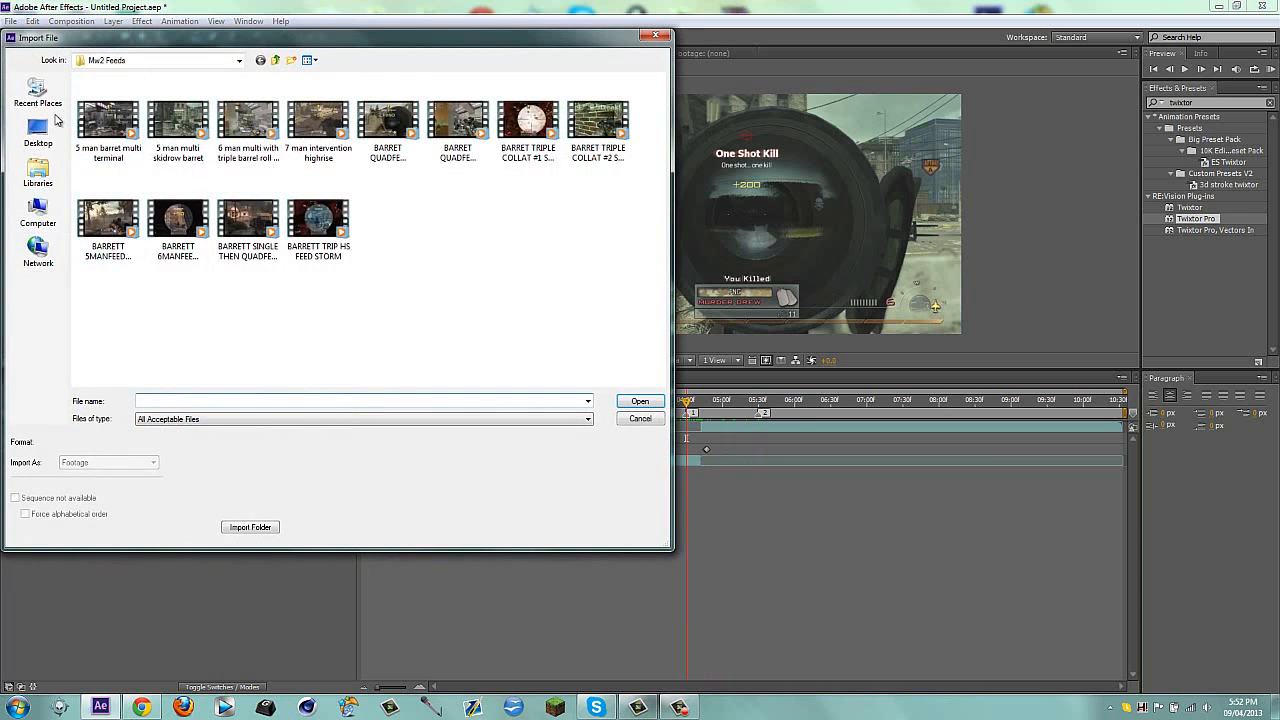
click(38, 130)
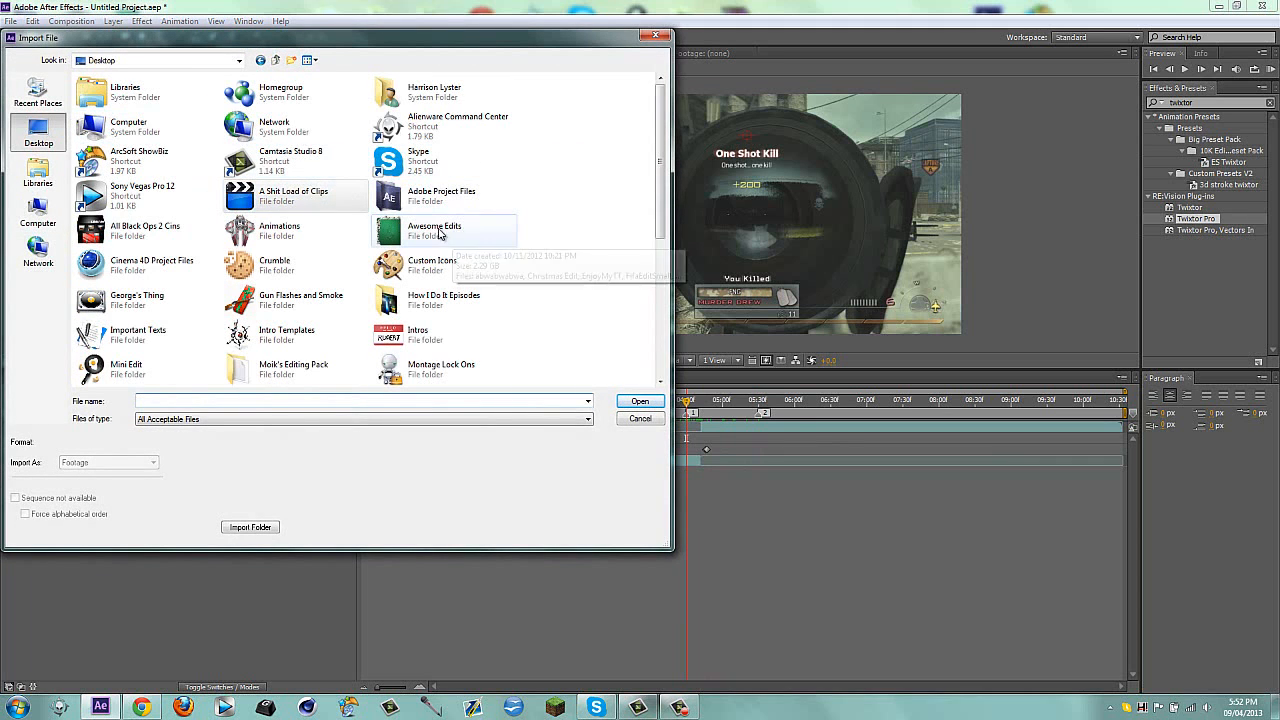
double_click(283, 230)
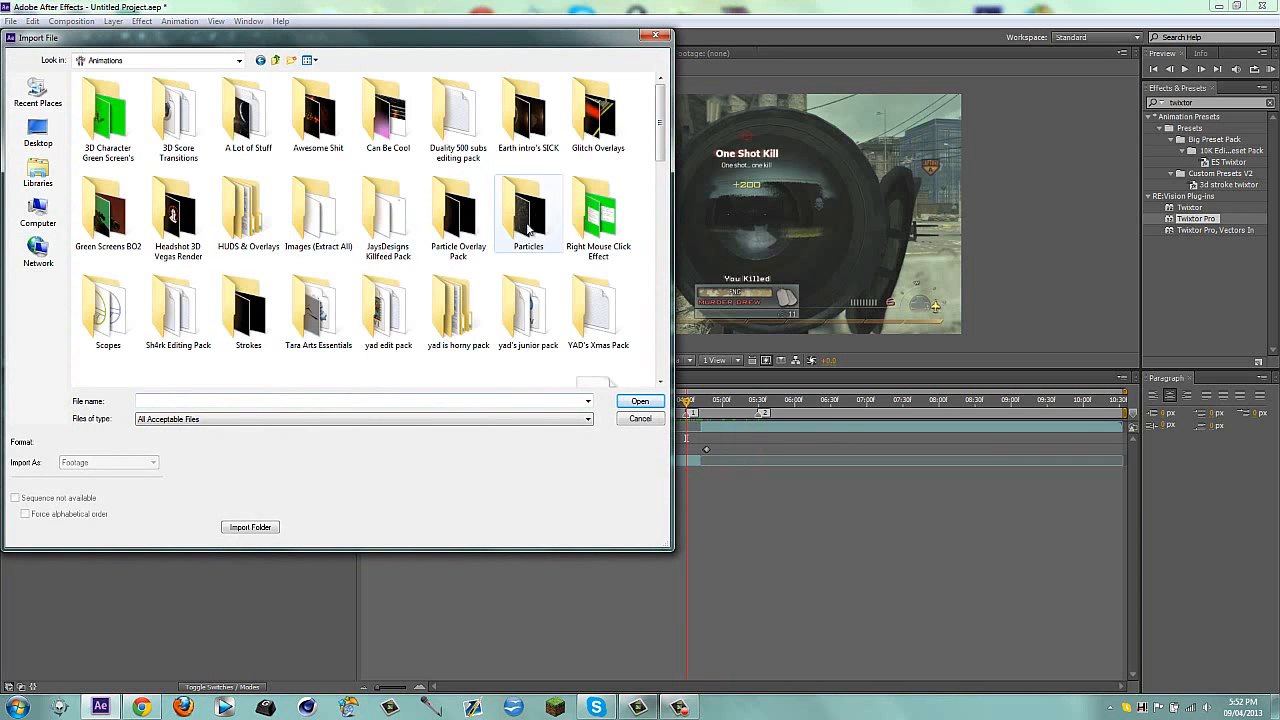
drag(663, 136, 663, 238)
click(318, 262)
double_click(316, 262)
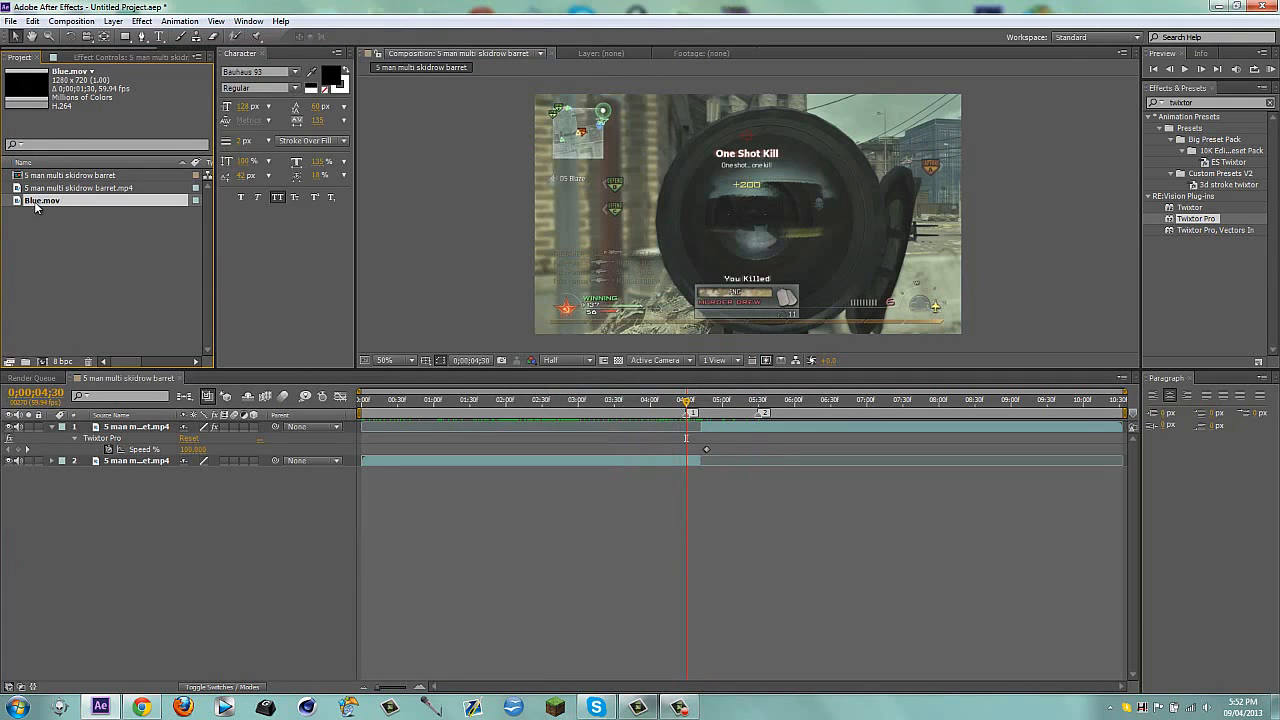
Add Blue.mov as the top layer starting at marker 1 and trim its end to marker 2 at 0;00;05;30
mouse_move(700, 430)
mouse_down()
mouse_move(688, 424)
mouse_move(724, 432)
mouse_up()
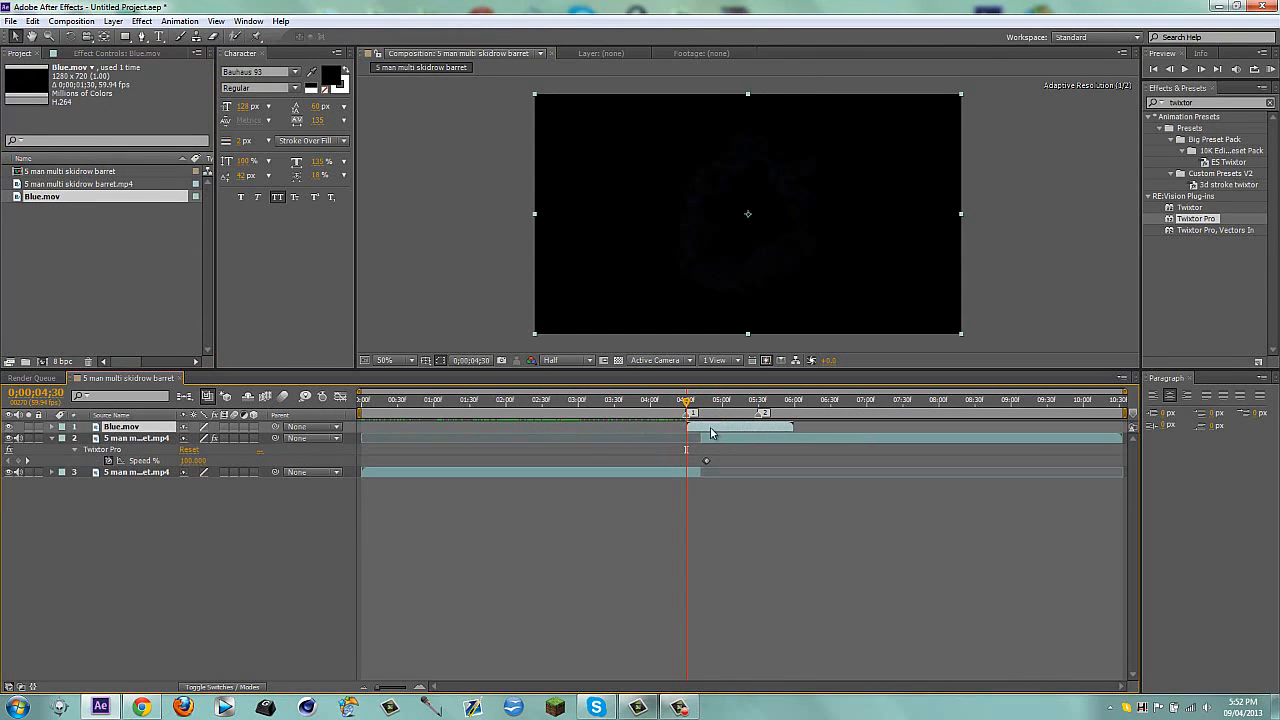
click(222, 687)
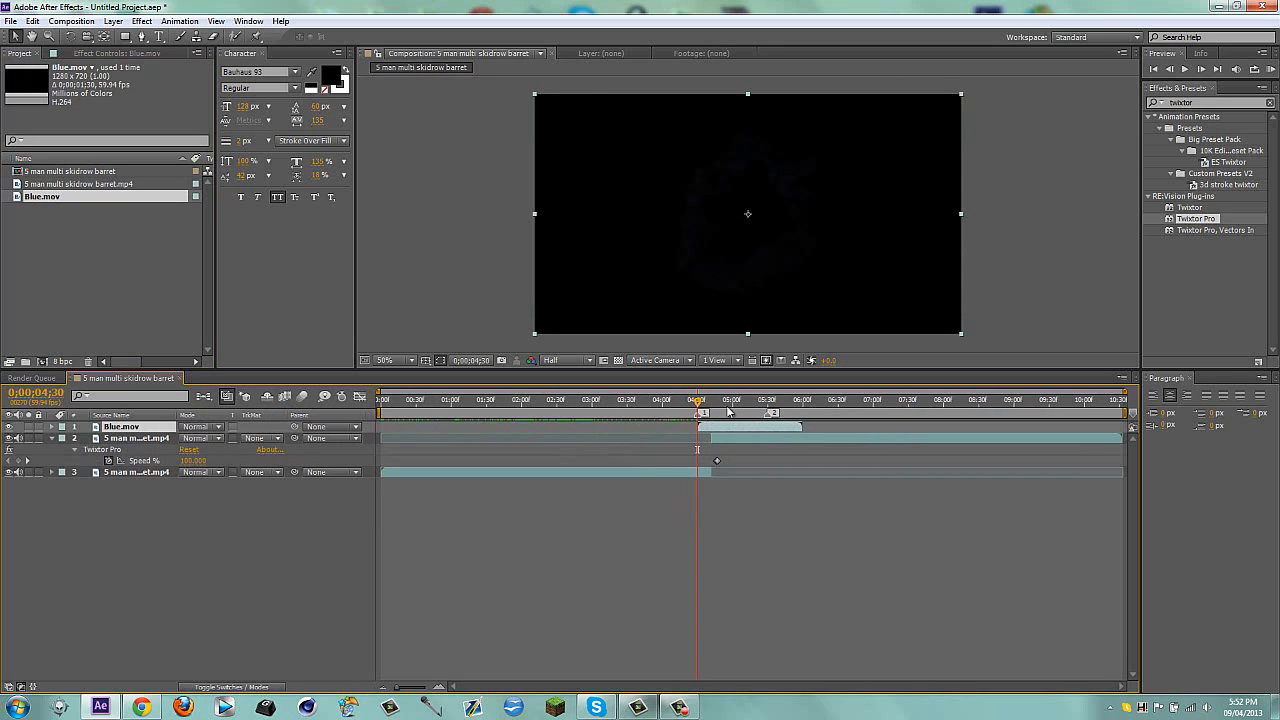
drag(698, 405, 729, 420)
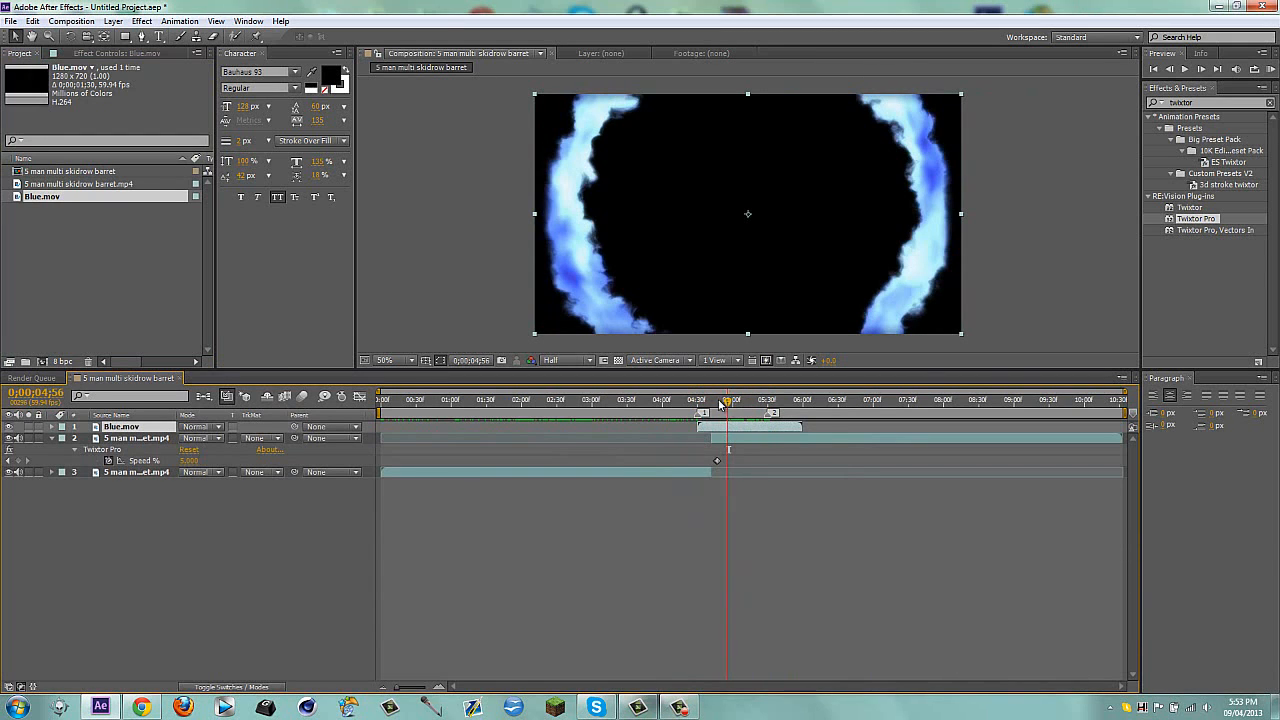
drag(720, 403, 771, 411)
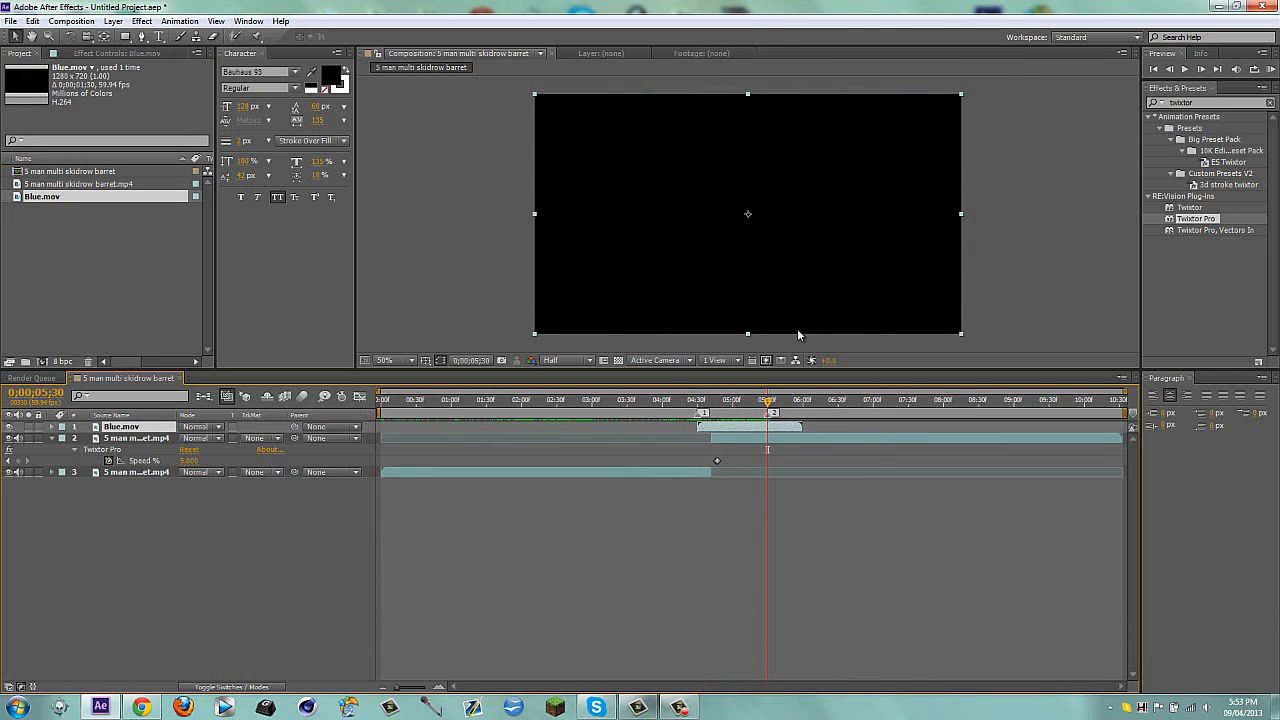
key(alt+bracketright)
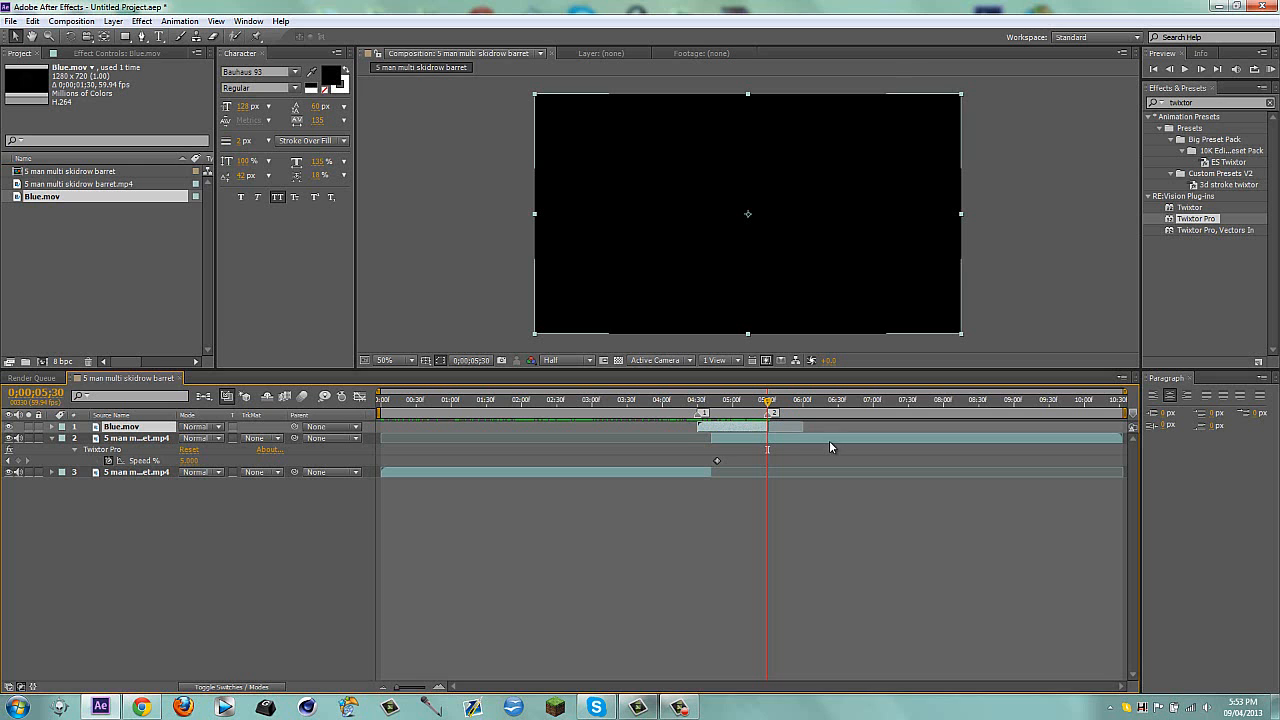
Set the Blue.mov layer's blending mode to Add and preview the overlay around 0;00;04;56
click(193, 426)
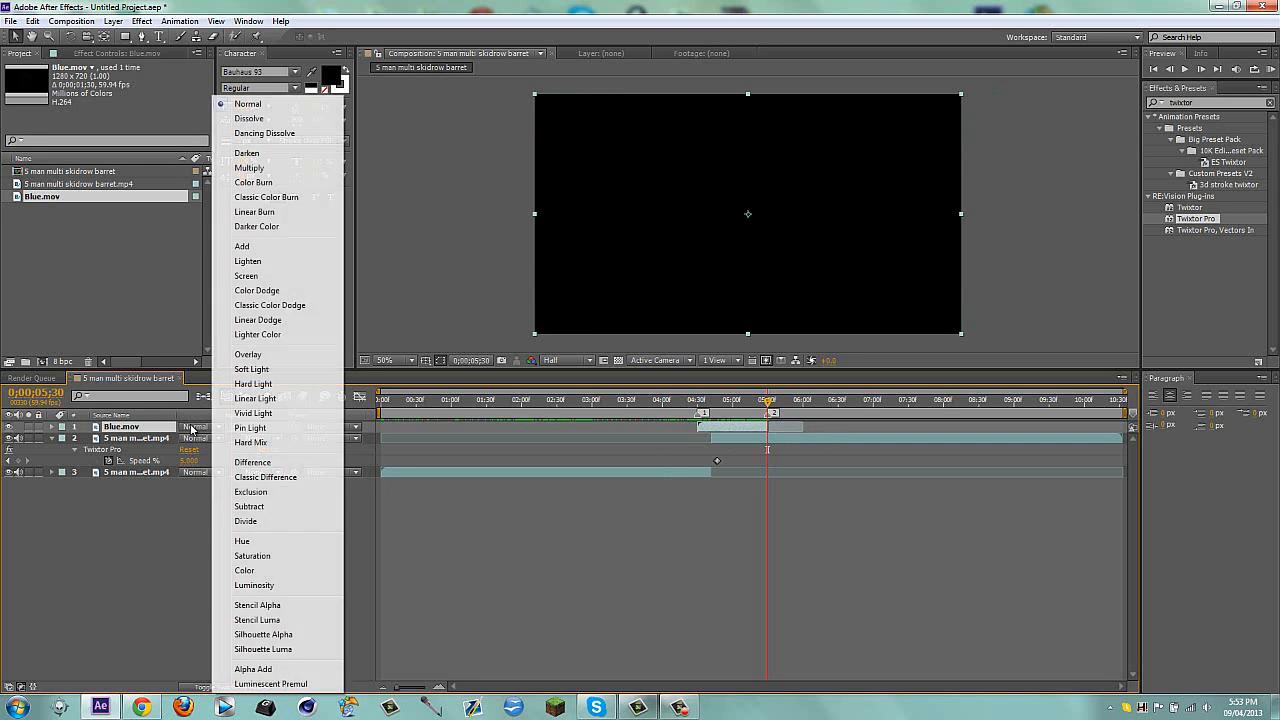
click(260, 247)
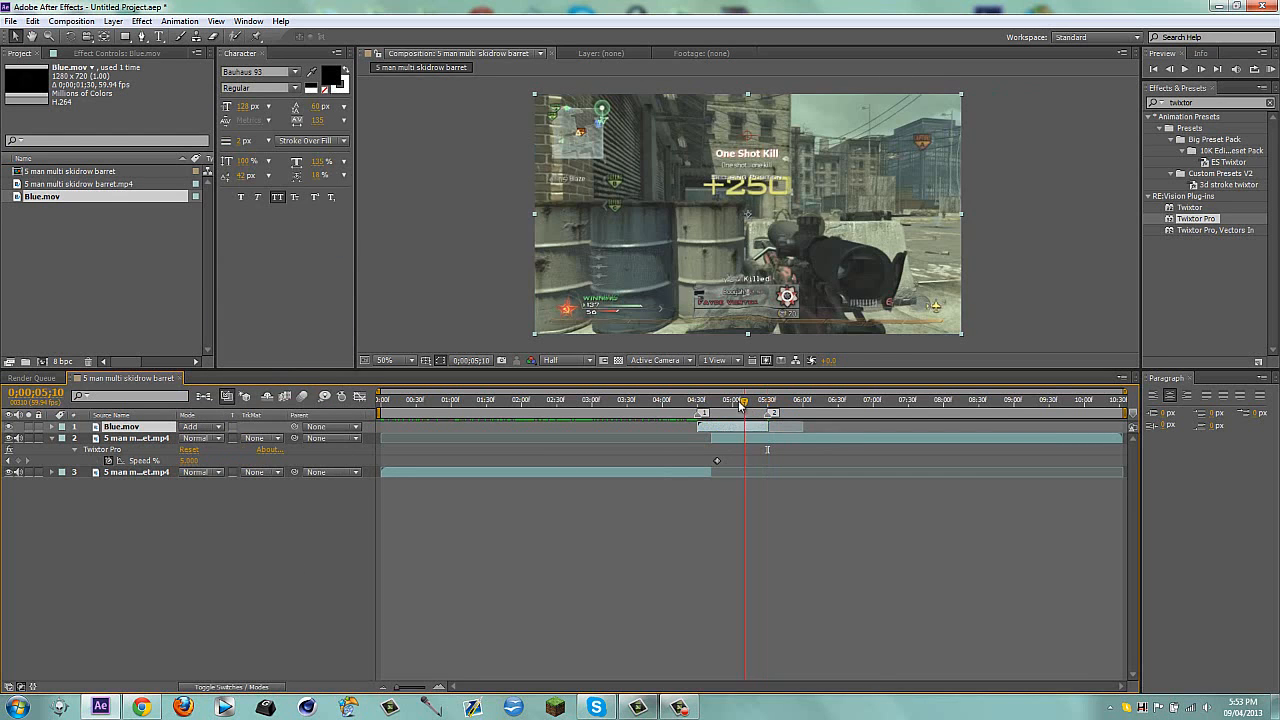
mouse_move(741, 404)
mouse_down()
mouse_move(708, 400)
mouse_move(733, 400)
mouse_up()
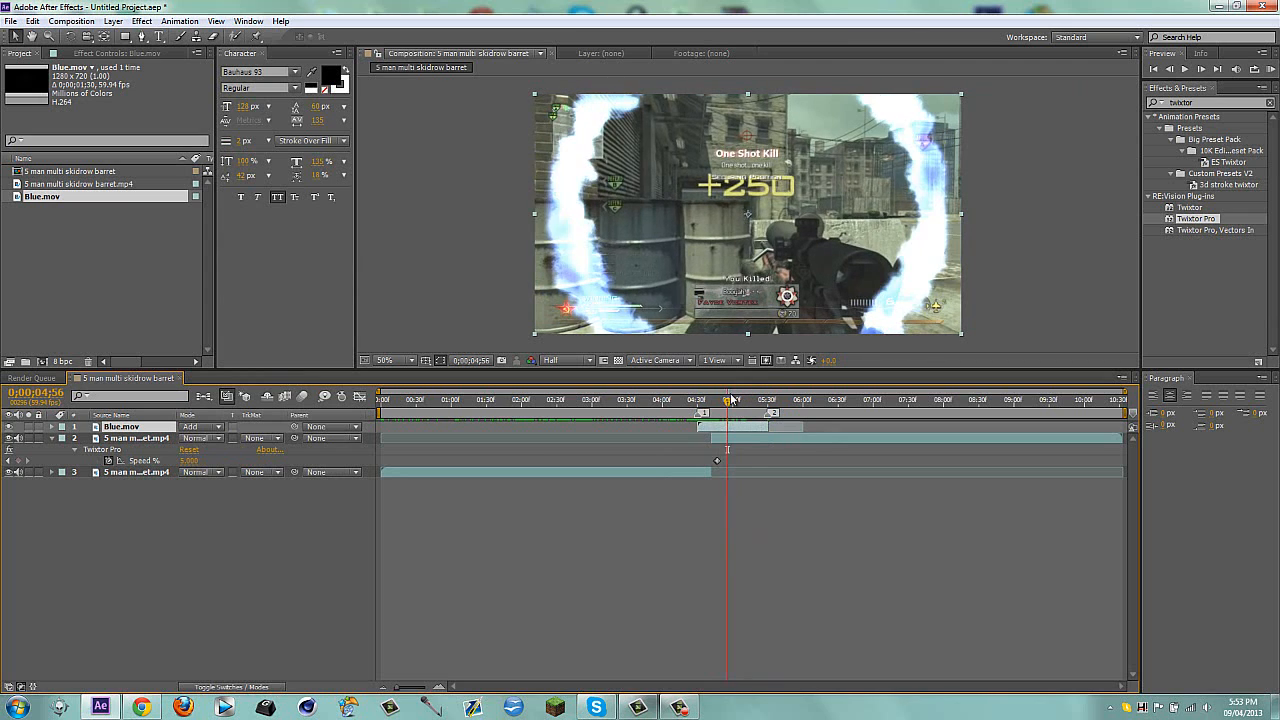
Return the playhead to the overlay layer's start and create a new composition from the Blue.mov footage
key(i)
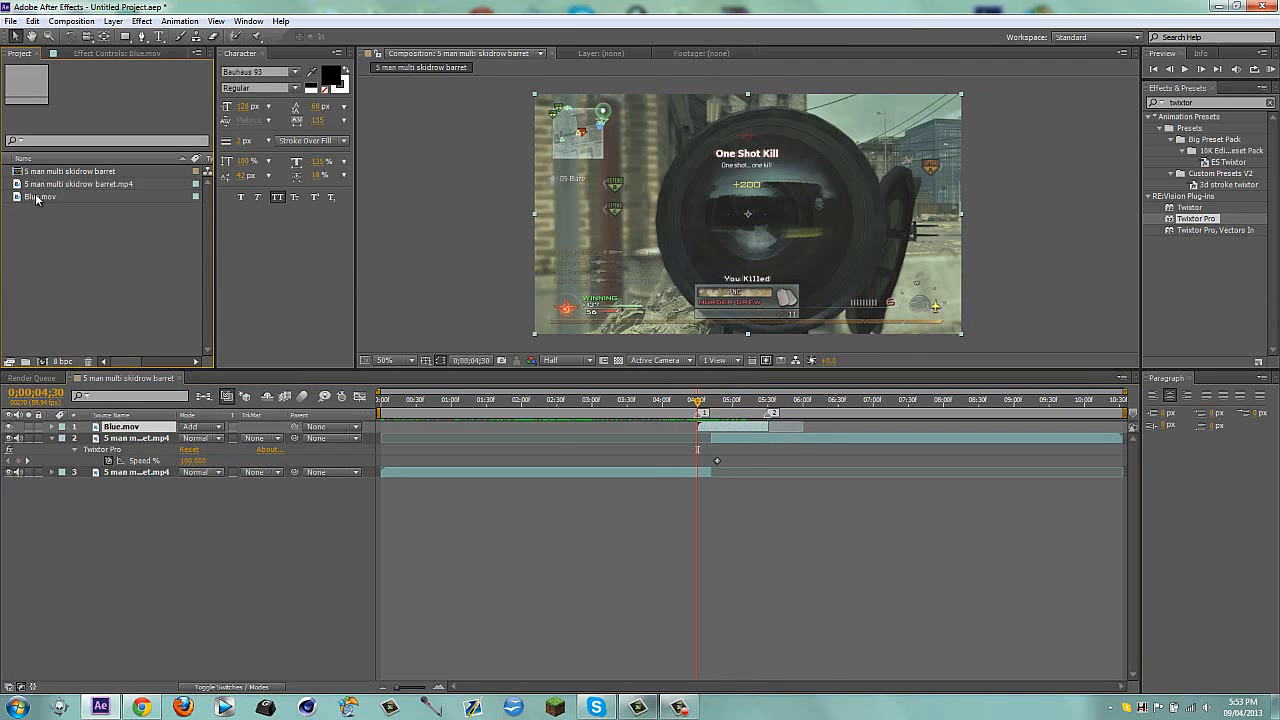
drag(42, 196, 42, 361)
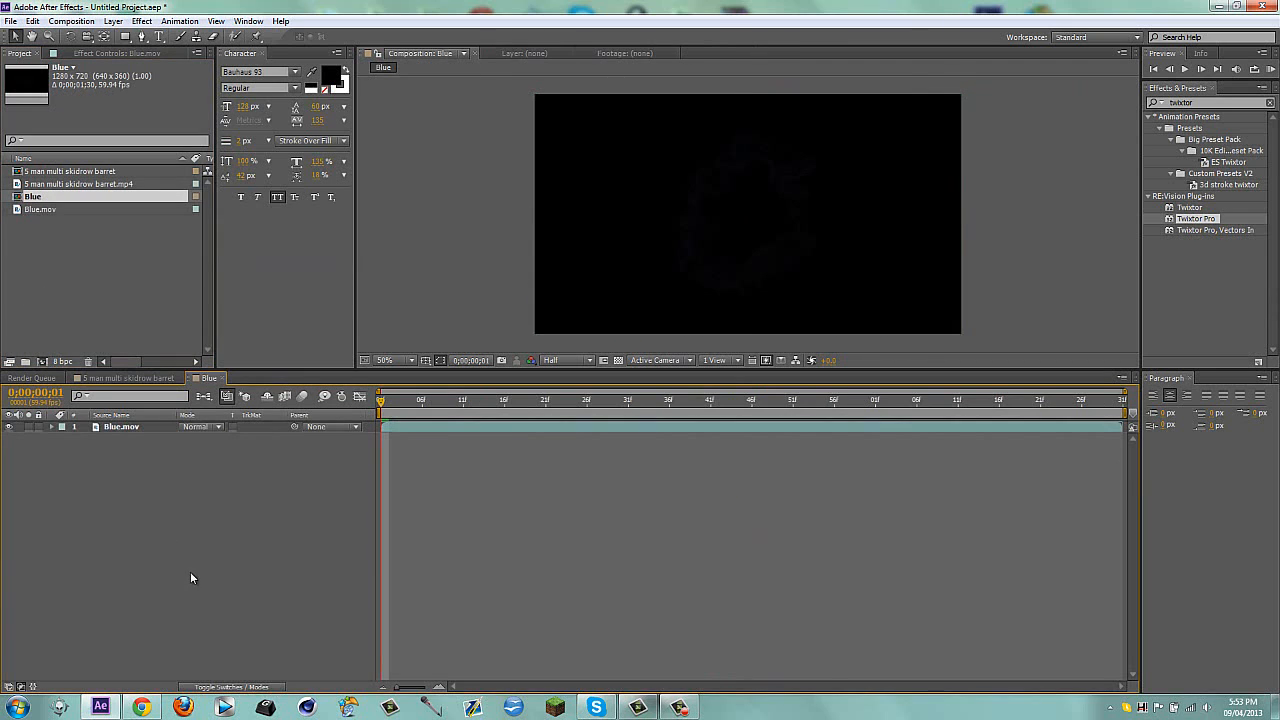
click(405, 427)
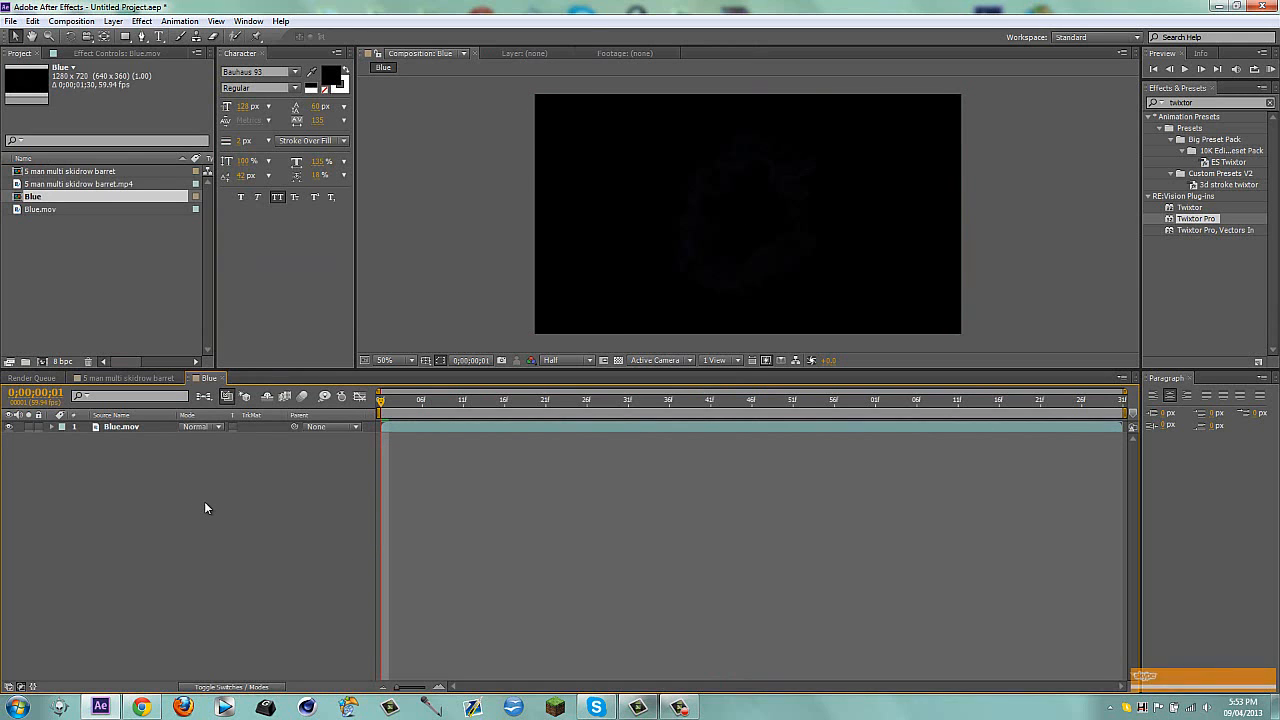
Create a 1280 × 720 px gray solid in the Blue composition and place it beneath the Blue.mov layer
key(ctrl+y)
click(580, 384)
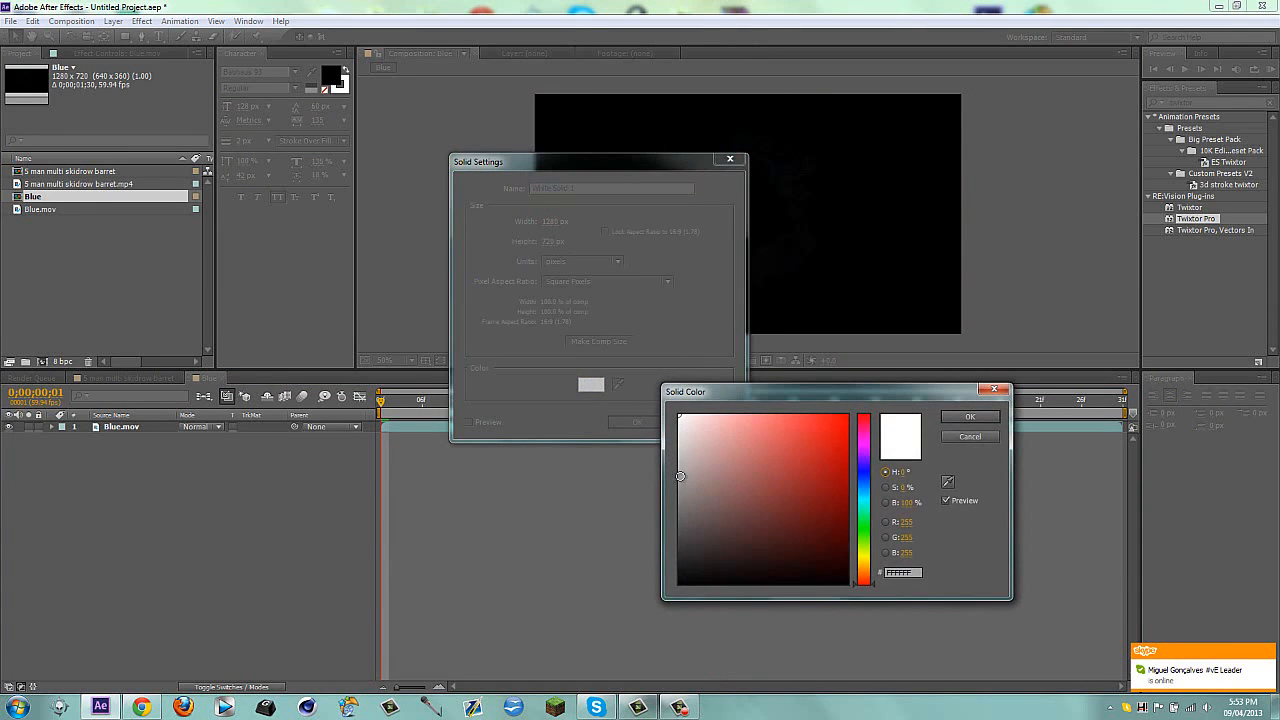
drag(690, 508, 659, 517)
click(958, 416)
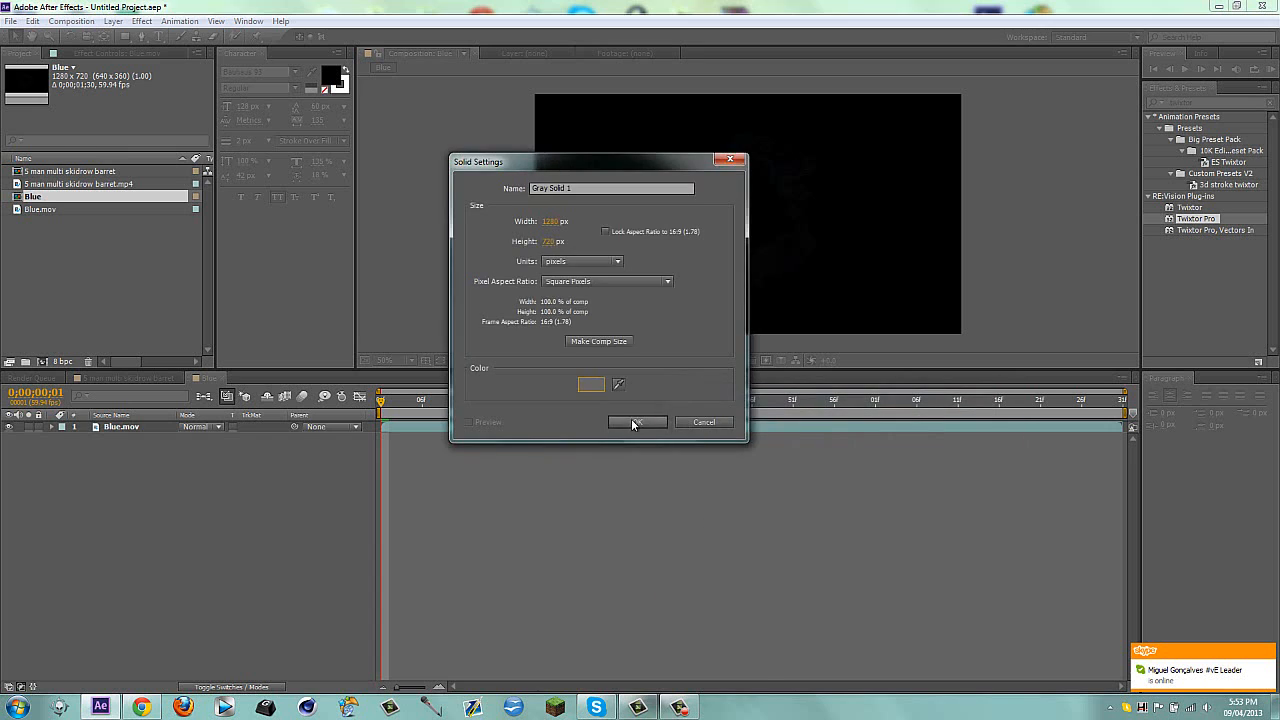
click(637, 422)
drag(120, 430, 171, 461)
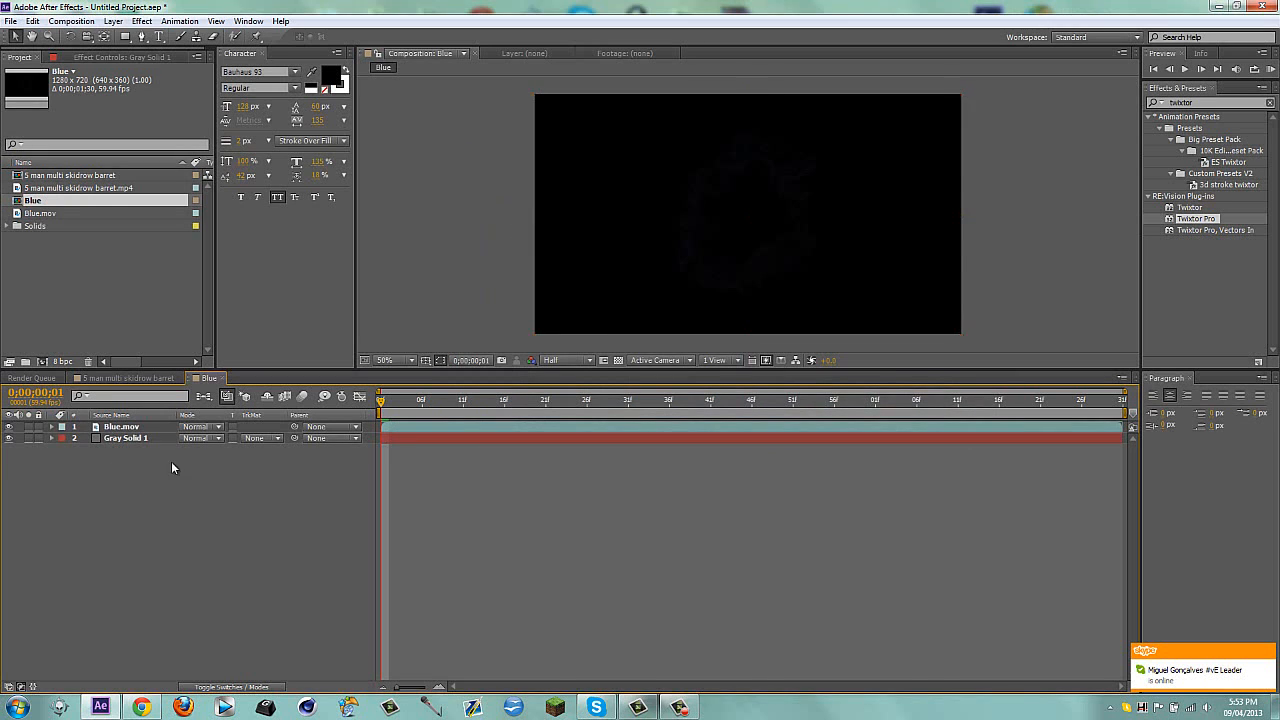
Set the Blue.mov layer's blending mode to Add over the gray solid and scrub through the result to 0;00;01;02
click(468, 430)
click(218, 427)
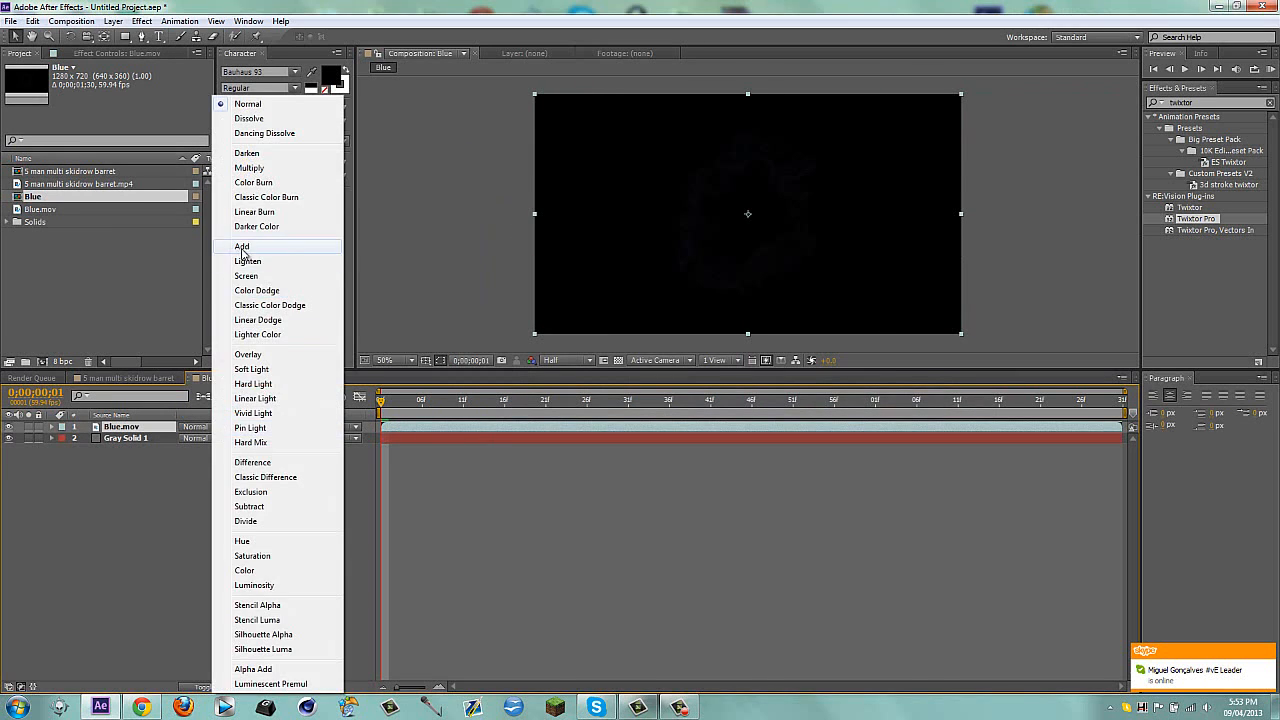
click(243, 246)
drag(386, 400, 884, 418)
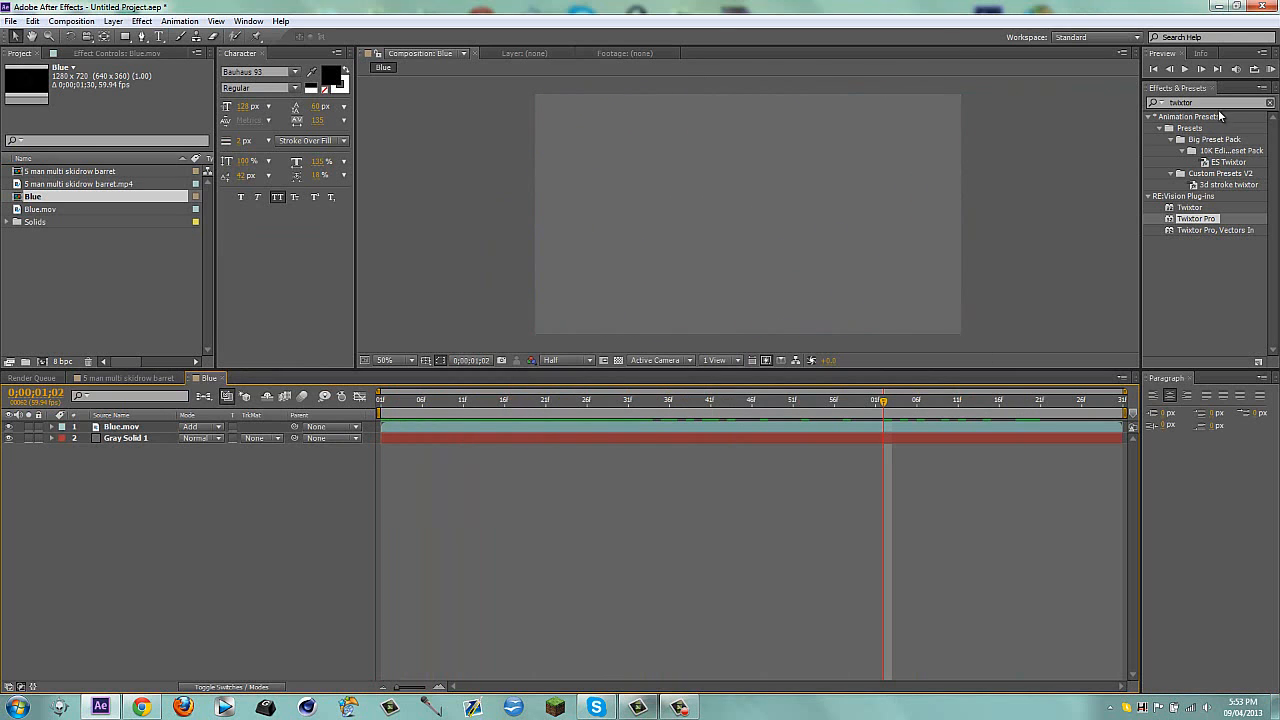
Apply the Levels and Glow effects to the Blue.mov layer in the Blue composition and scrub near its beginning
drag(1218, 103, 931, 98)
text(levels)
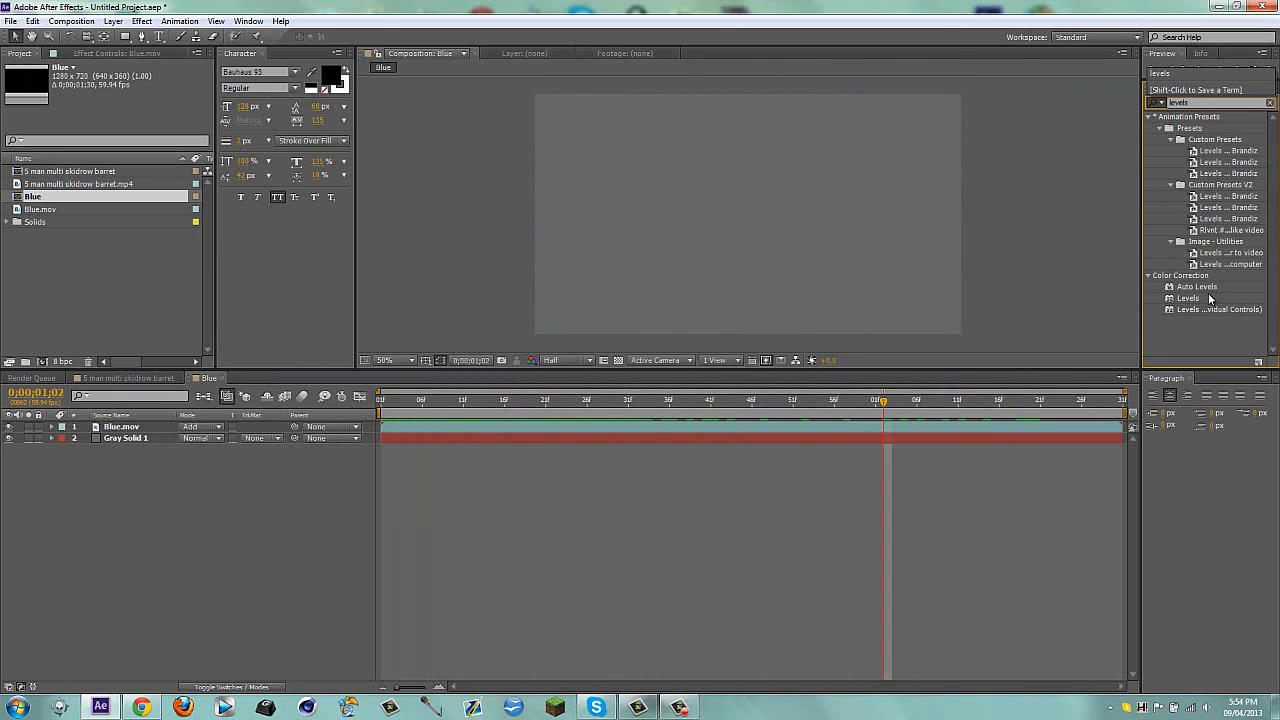
drag(1209, 298, 830, 228)
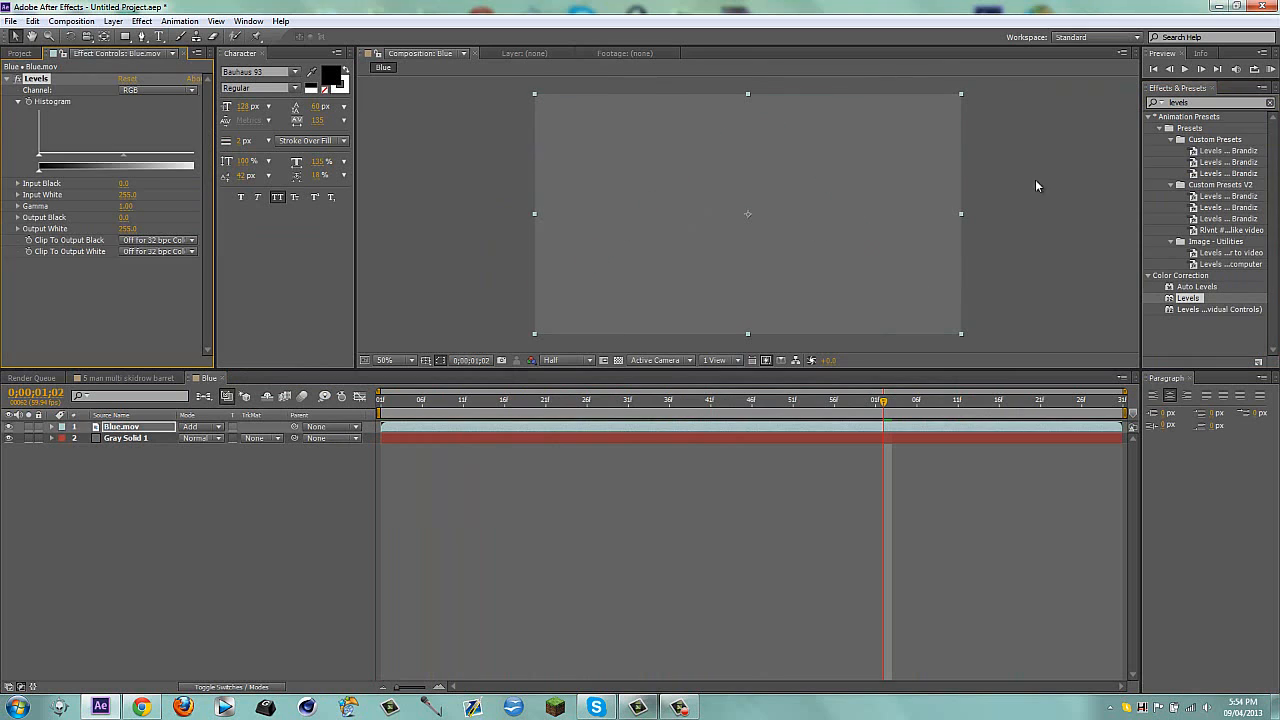
drag(1207, 102, 990, 90)
text(glow)
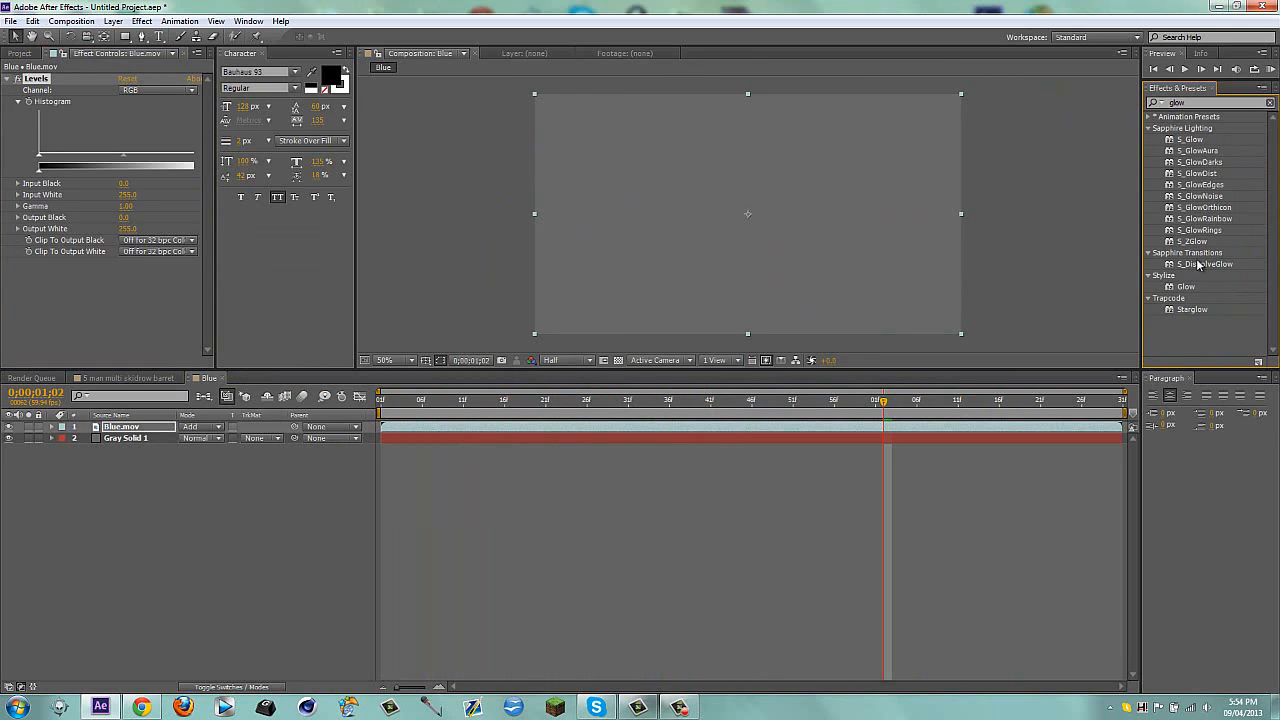
drag(1185, 287, 830, 234)
mouse_move(408, 403)
mouse_down()
mouse_move(398, 413)
mouse_move(427, 400)
mouse_move(1048, 405)
mouse_move(421, 400)
mouse_up()
Add the Blue composition as the gameplay composition's top layer from marker 1 to marker 2 and hide it
click(128, 378)
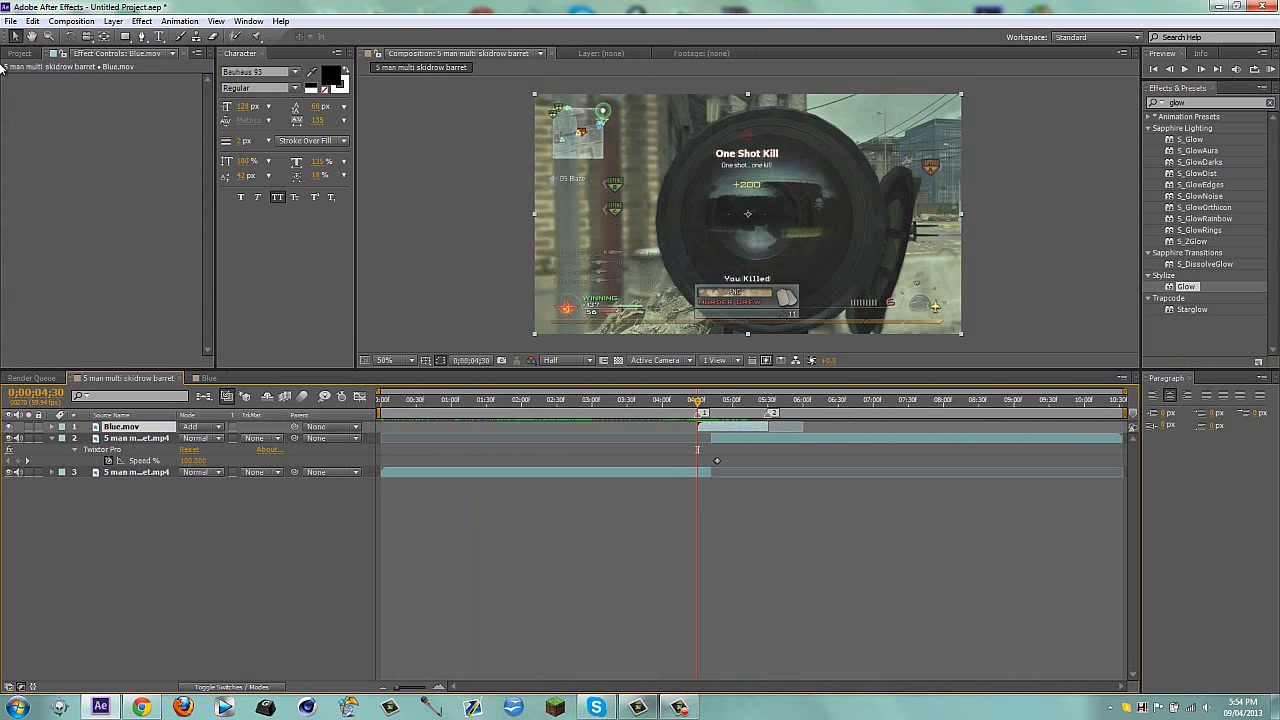
click(18, 54)
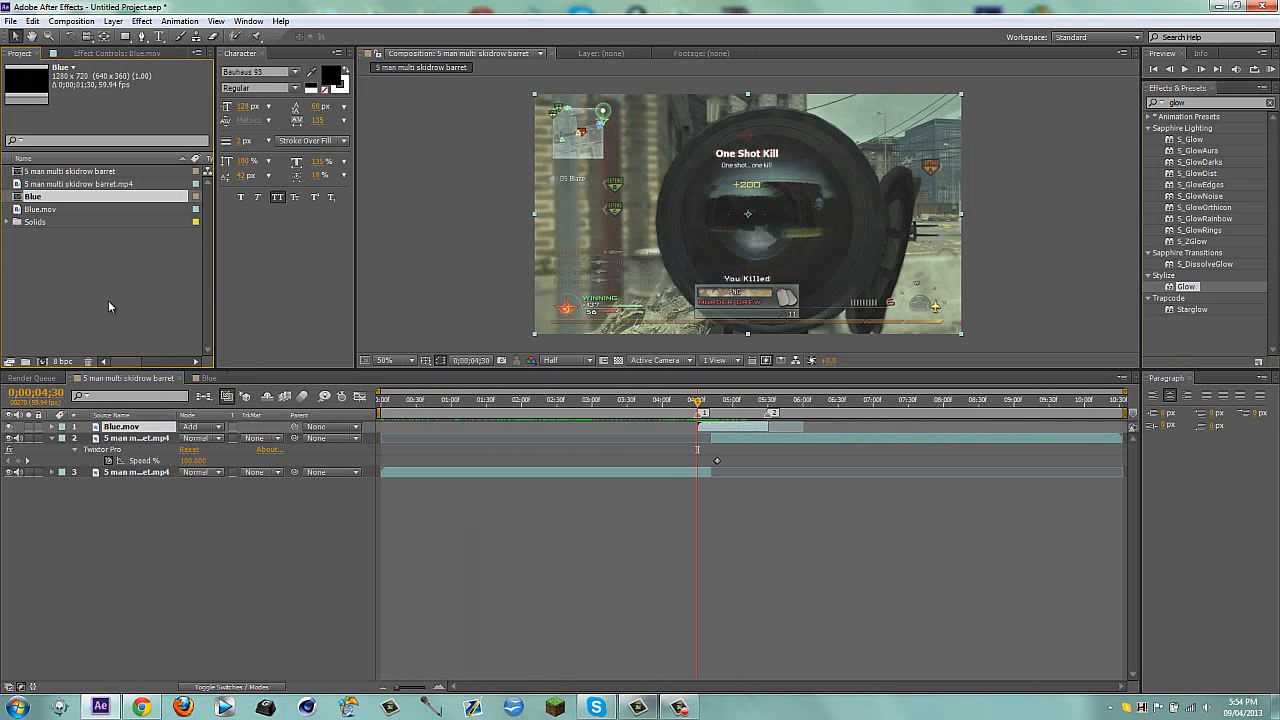
click(203, 381)
click(170, 380)
drag(37, 198, 726, 428)
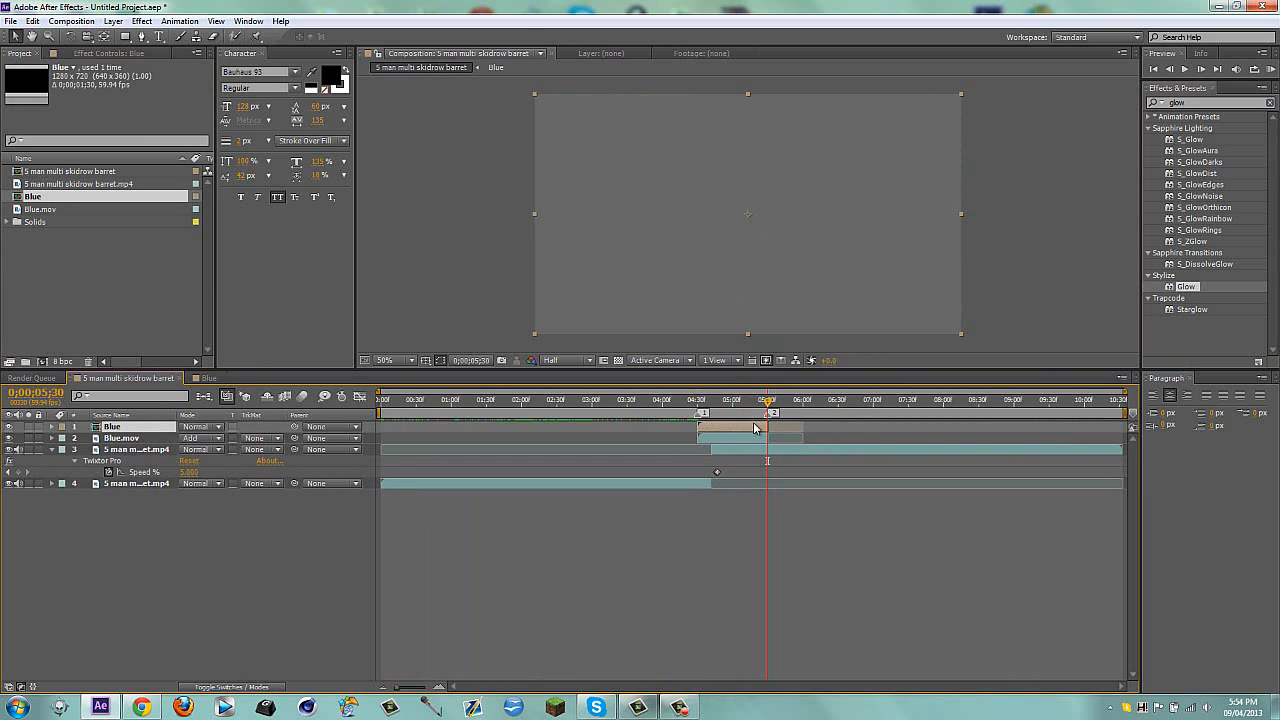
click(9, 427)
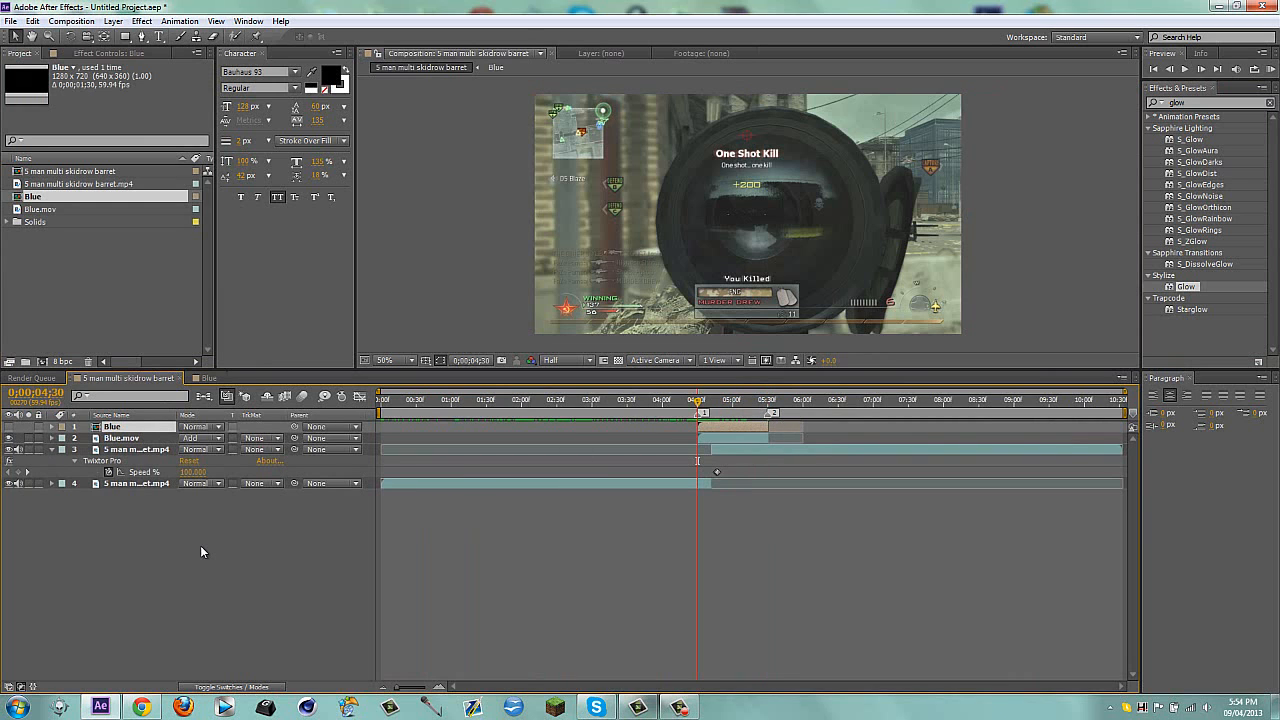
Add two adjustment layers above the hidden Blue layer and trim the upper one to run from marker 1 to marker 2
key(ctrl+alt+y)
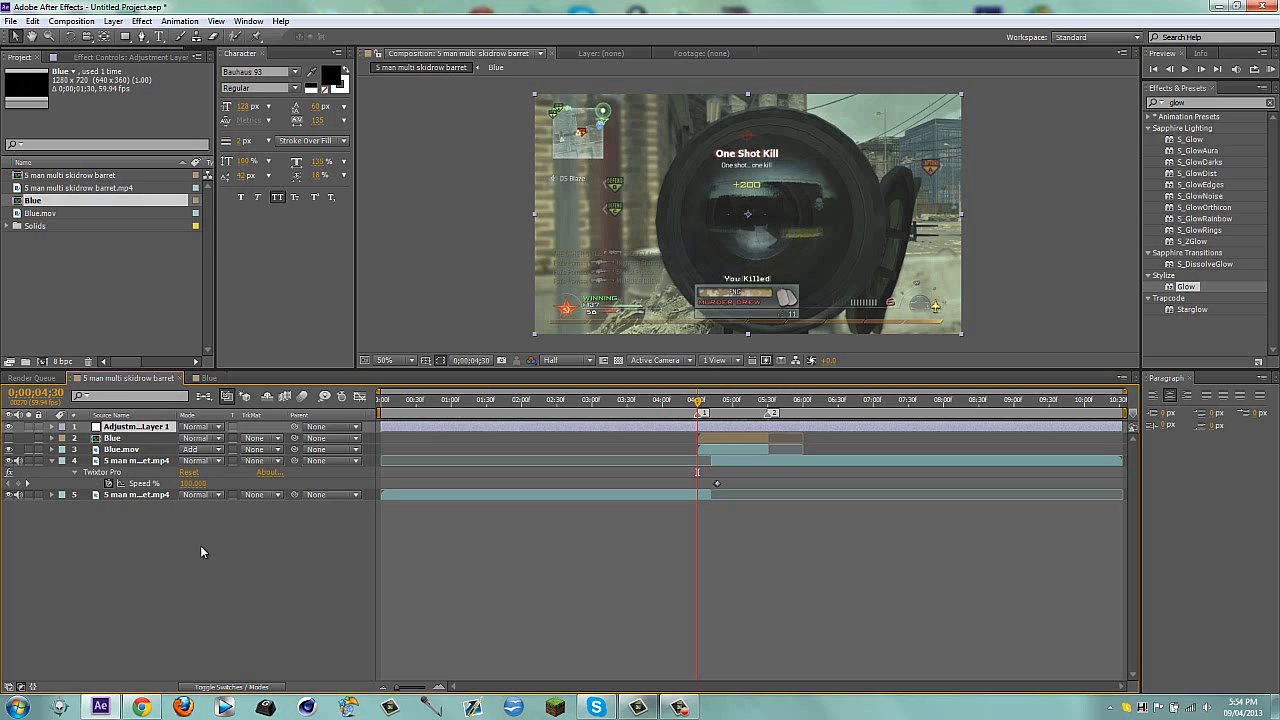
key(ctrl+alt+y)
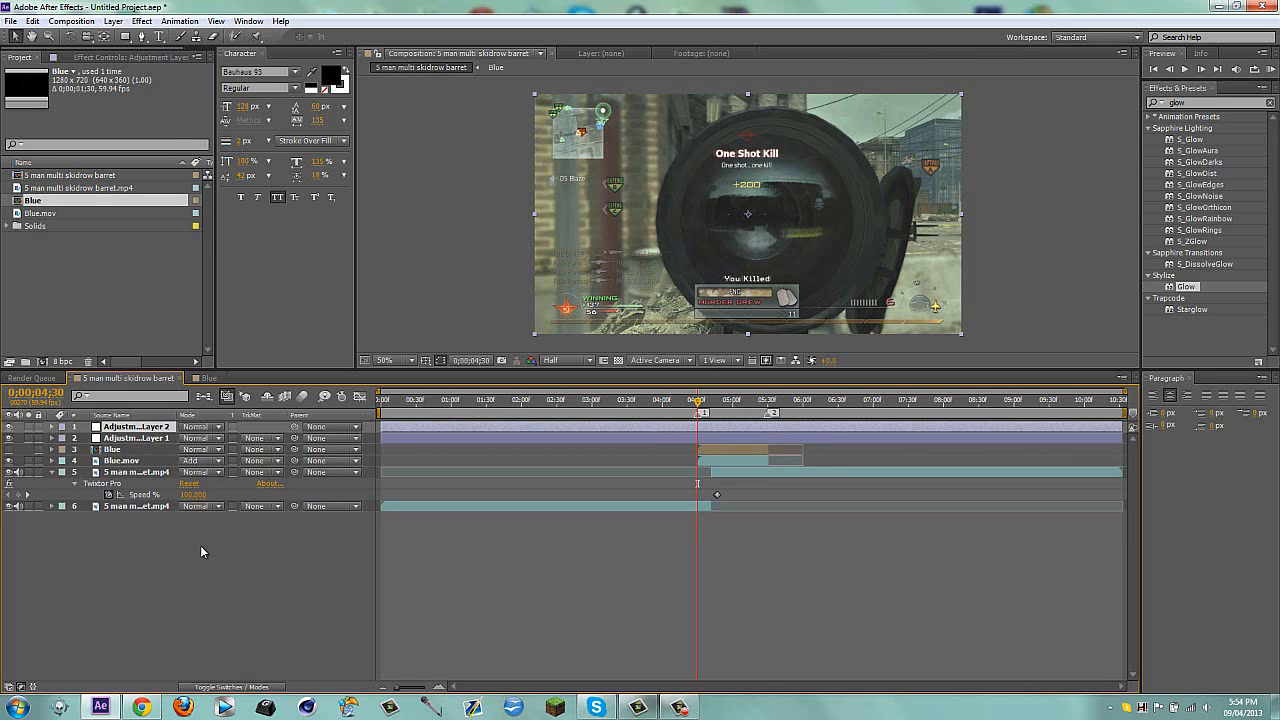
key(alt+bracketleft)
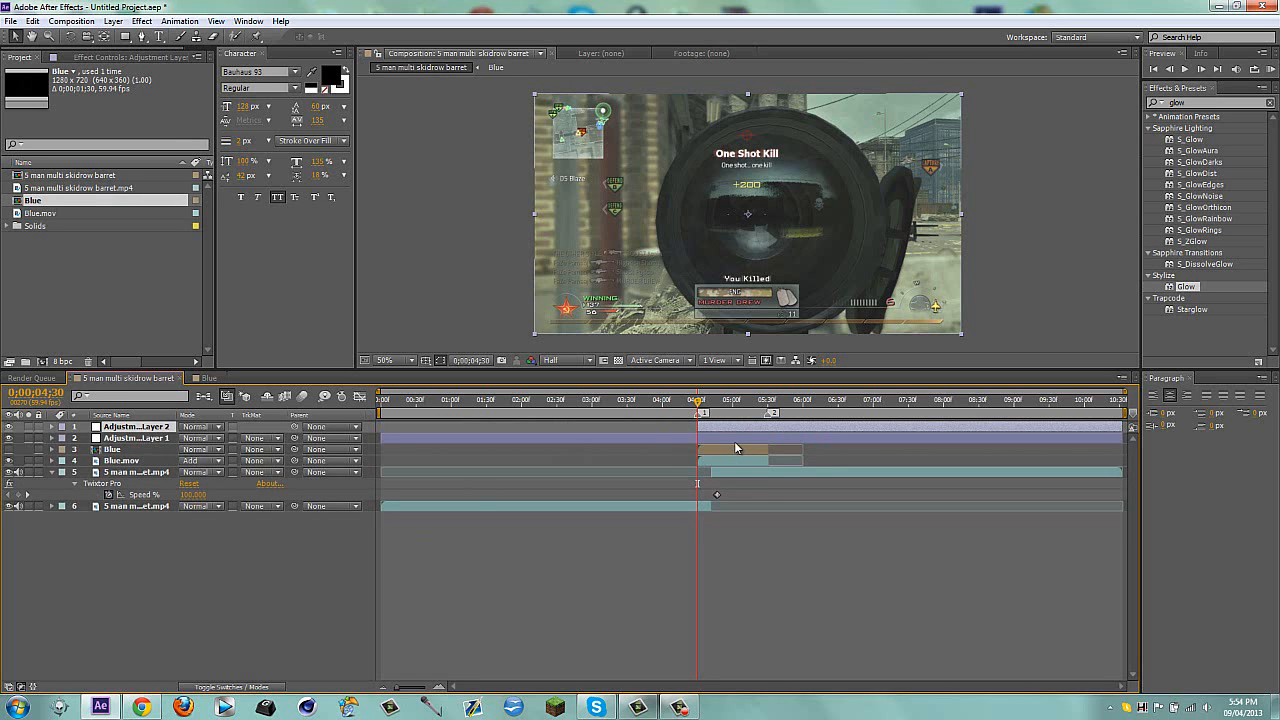
key(2)
key(alt+bracketright)
key(1)
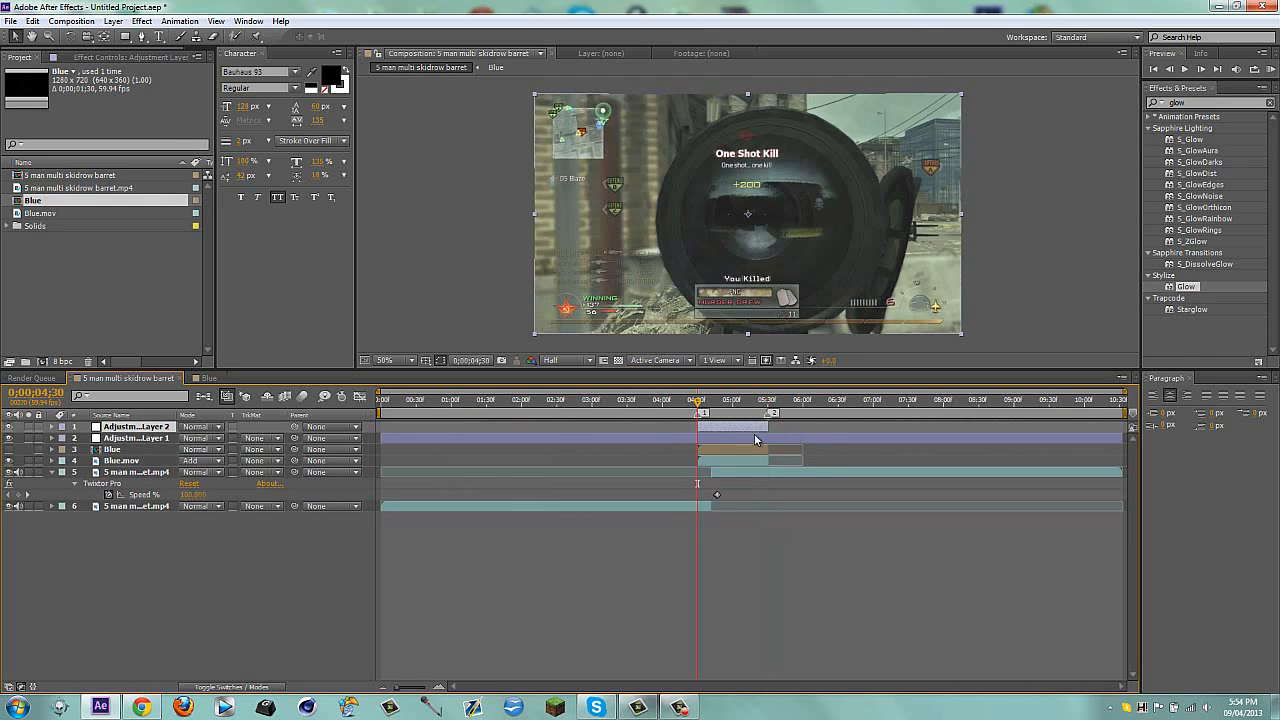
Apply the Displacement Map effect to the trimmed adjustment layer and use the Blue layer as its displacement map
drag(1197, 103, 1137, 102)
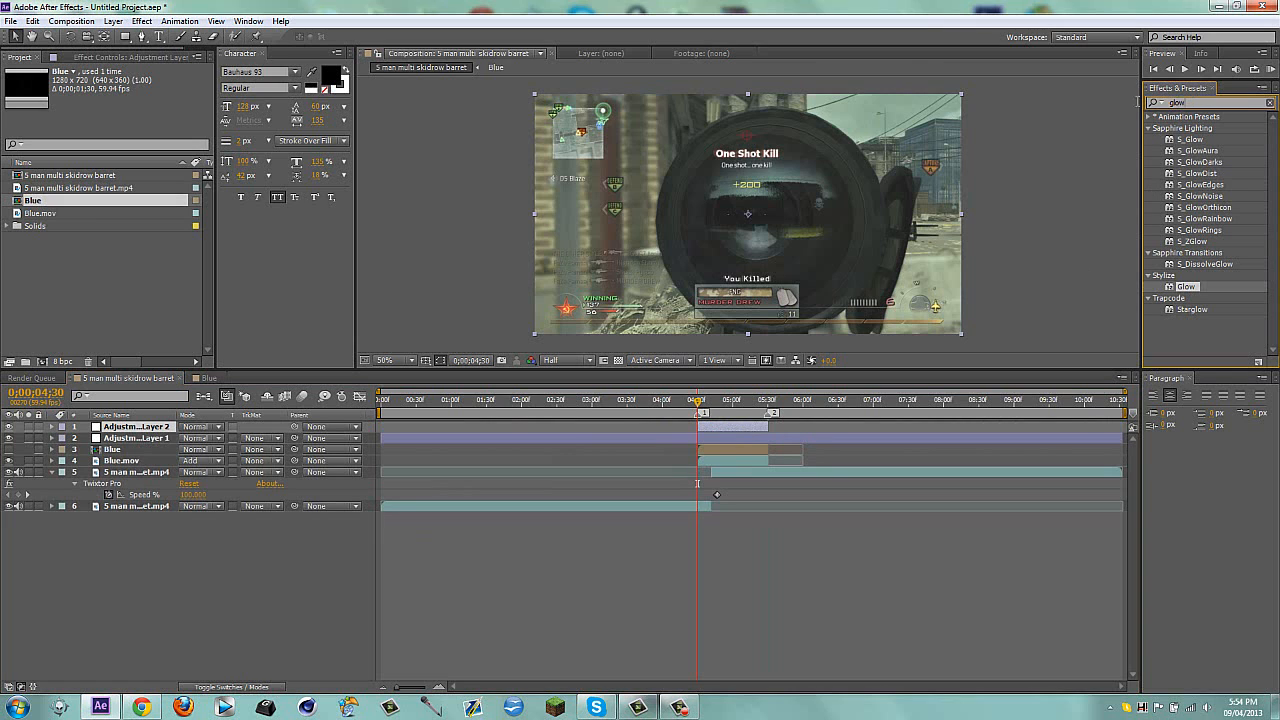
text(displace)
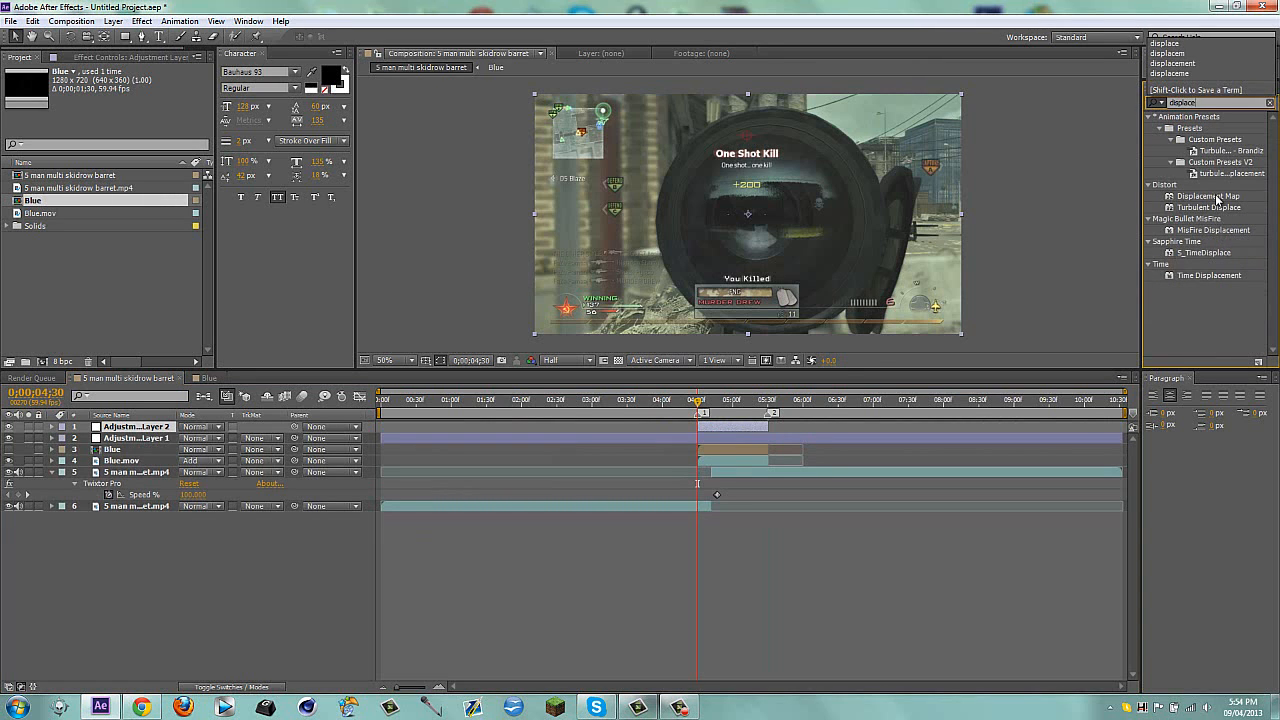
drag(1217, 200, 781, 423)
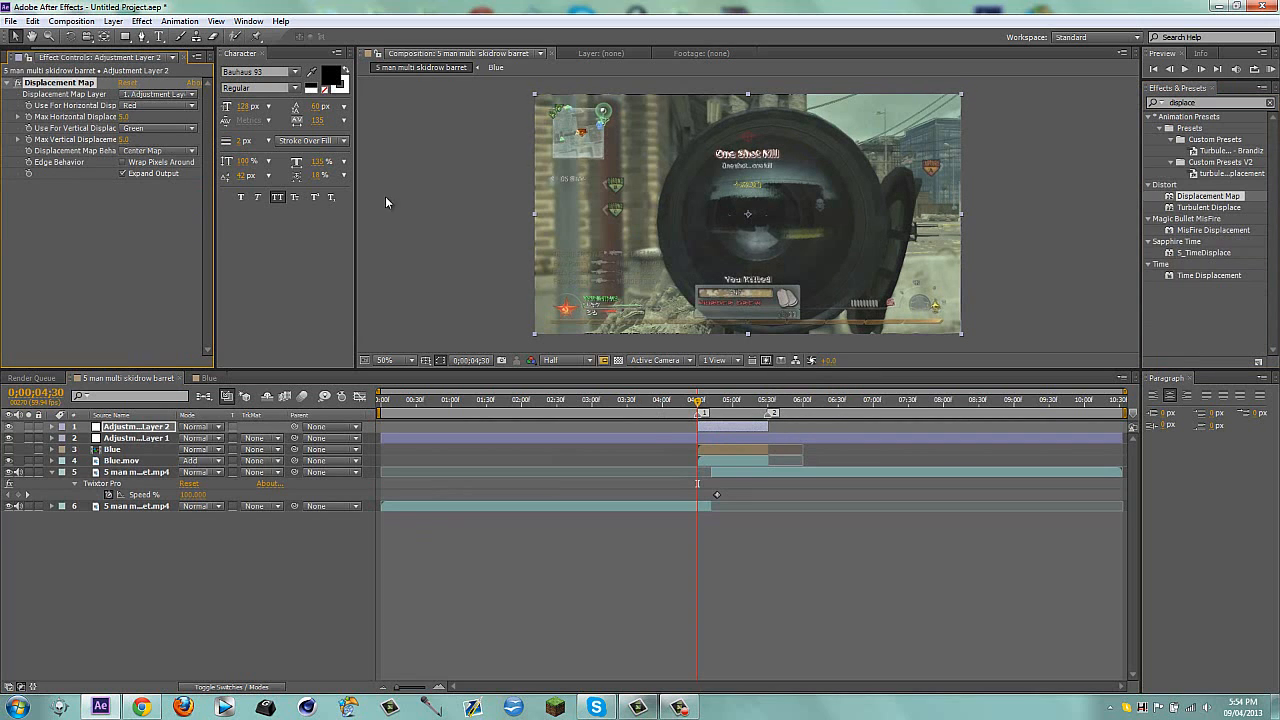
click(141, 97)
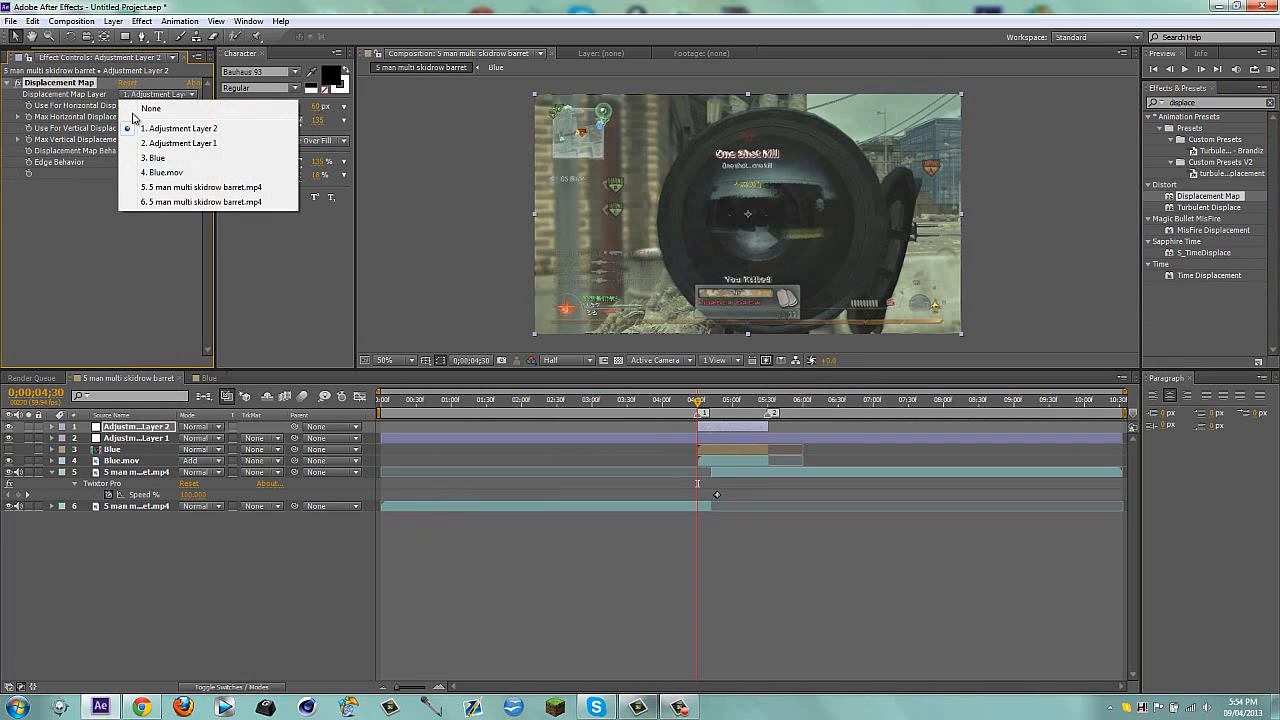
click(160, 163)
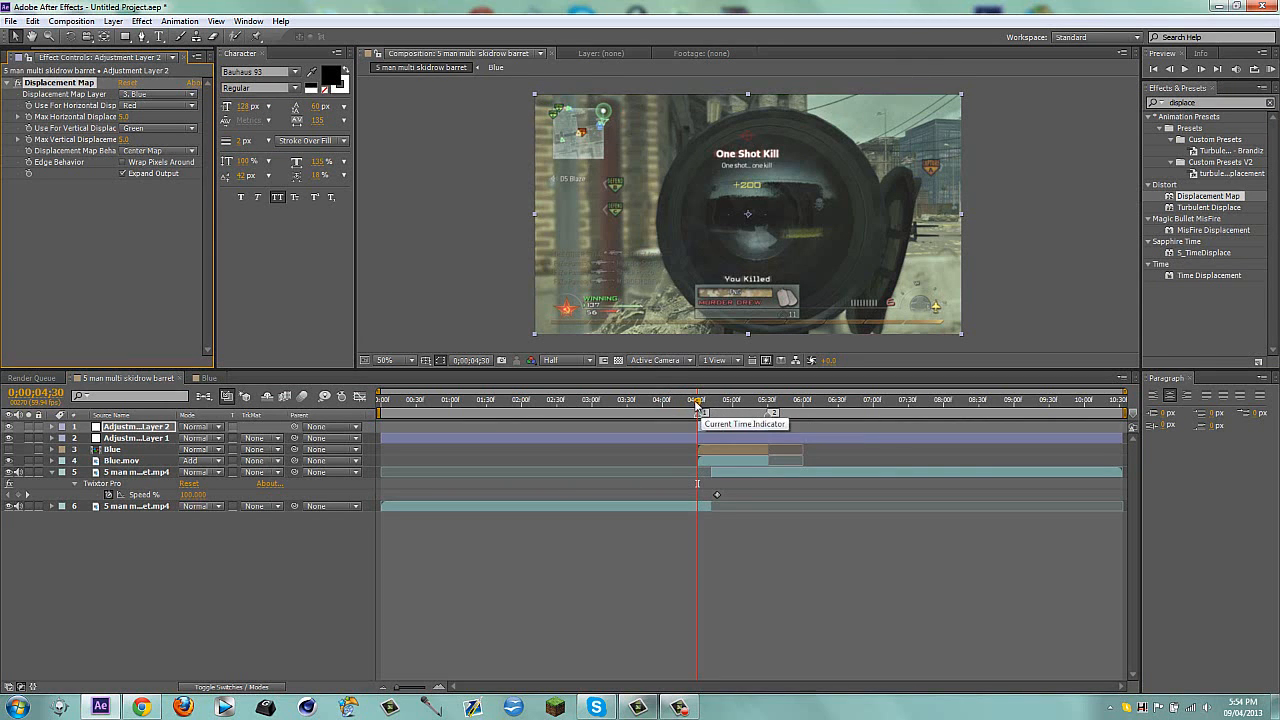
Go to 0;00;04;42 and compare the frame with the displacement adjustment layer's visibility turned off and on
click(712, 403)
drag(712, 404, 711, 403)
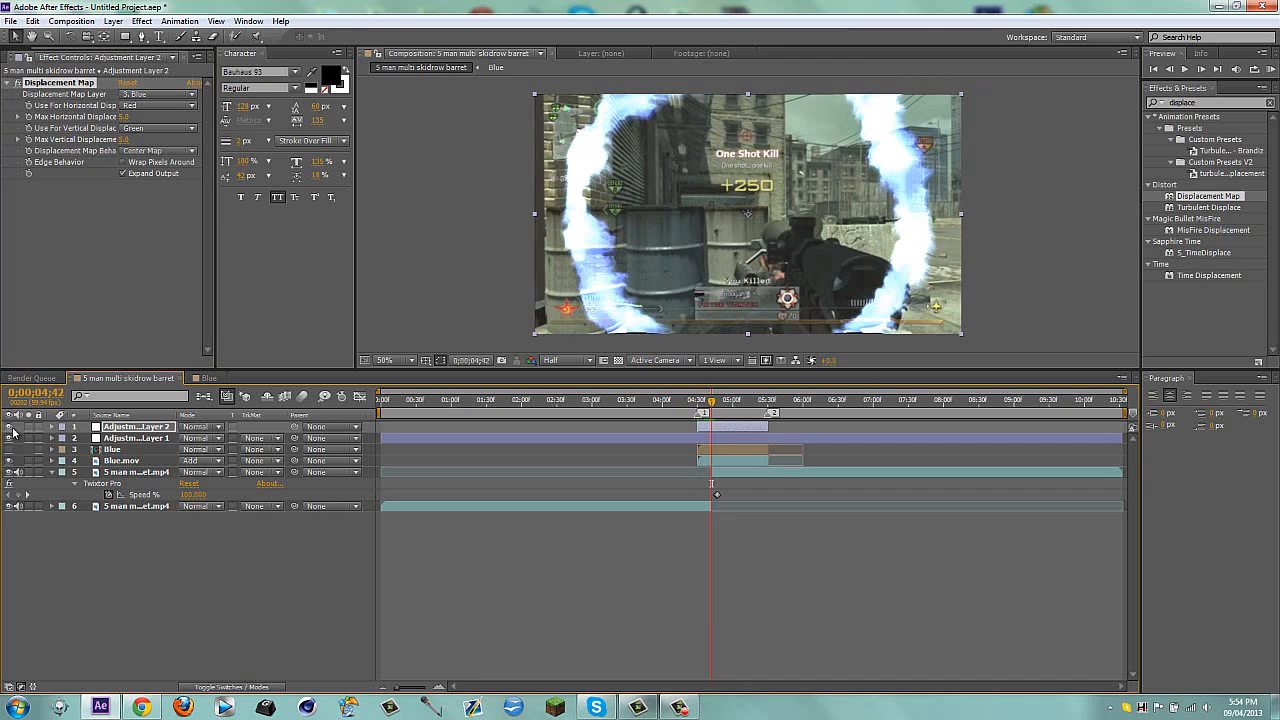
click(10, 427)
click(10, 427)
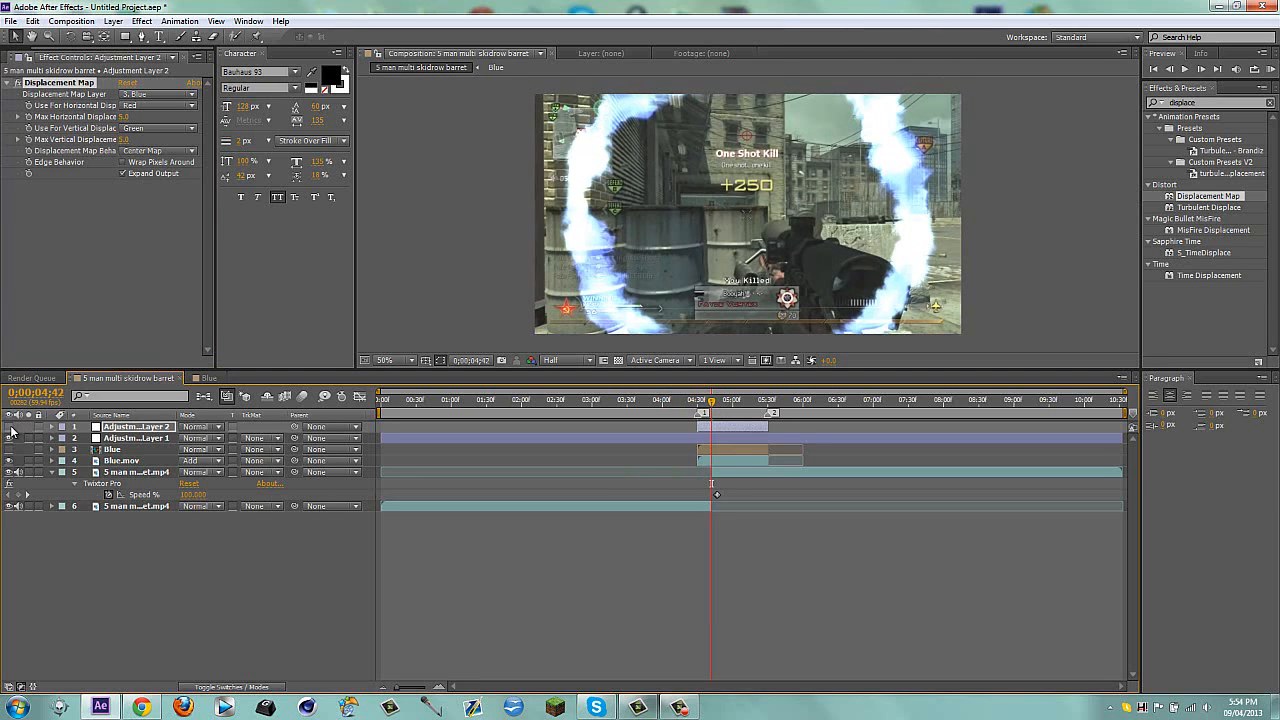
key(period)
key(comma)
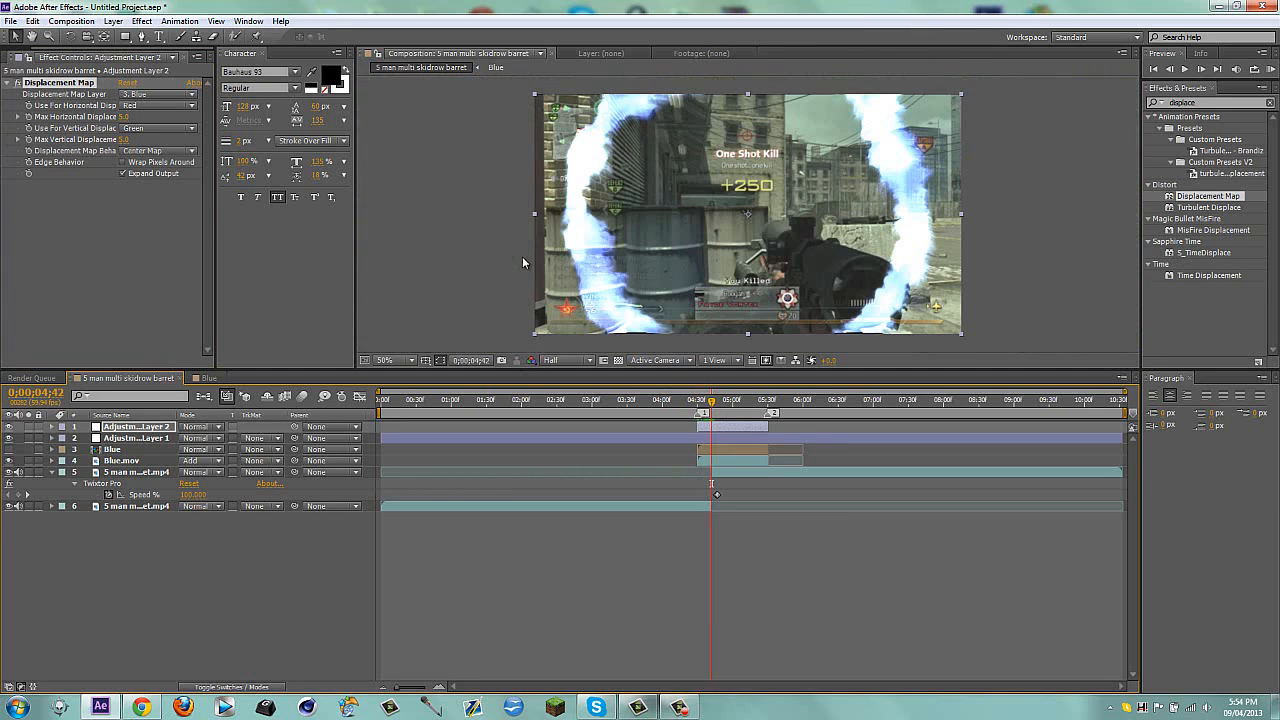
click(10, 427)
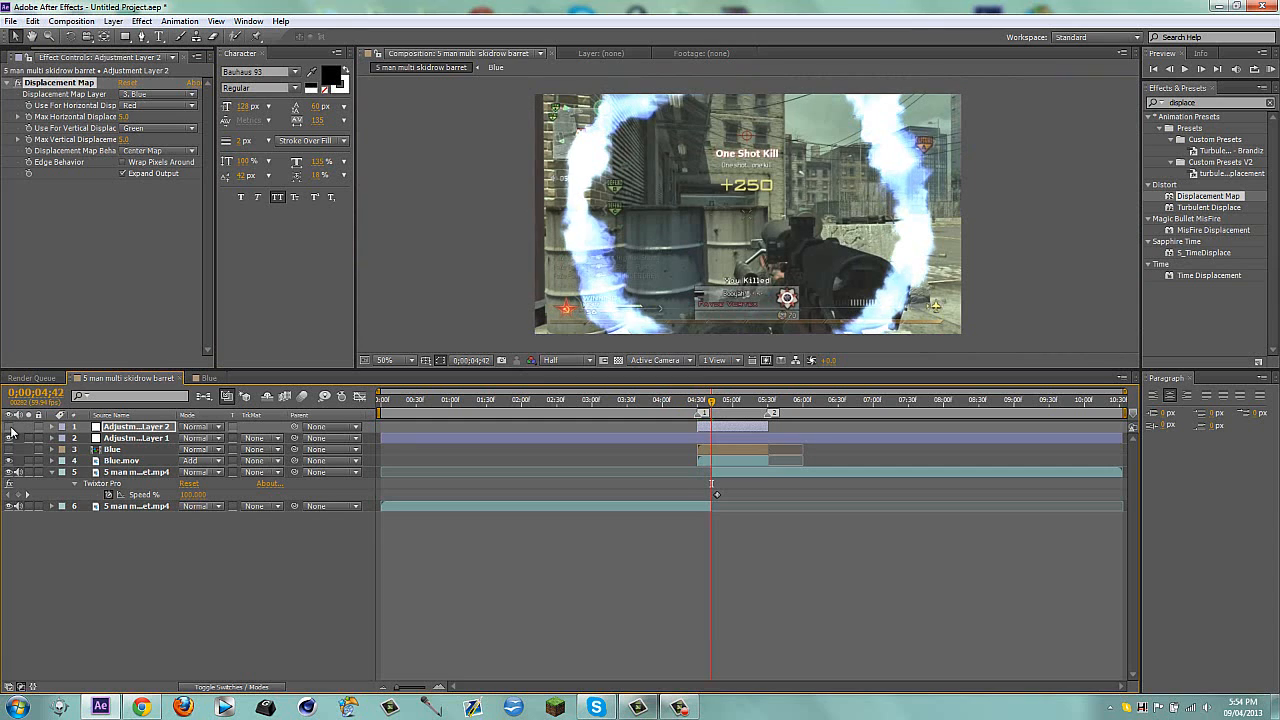
click(10, 427)
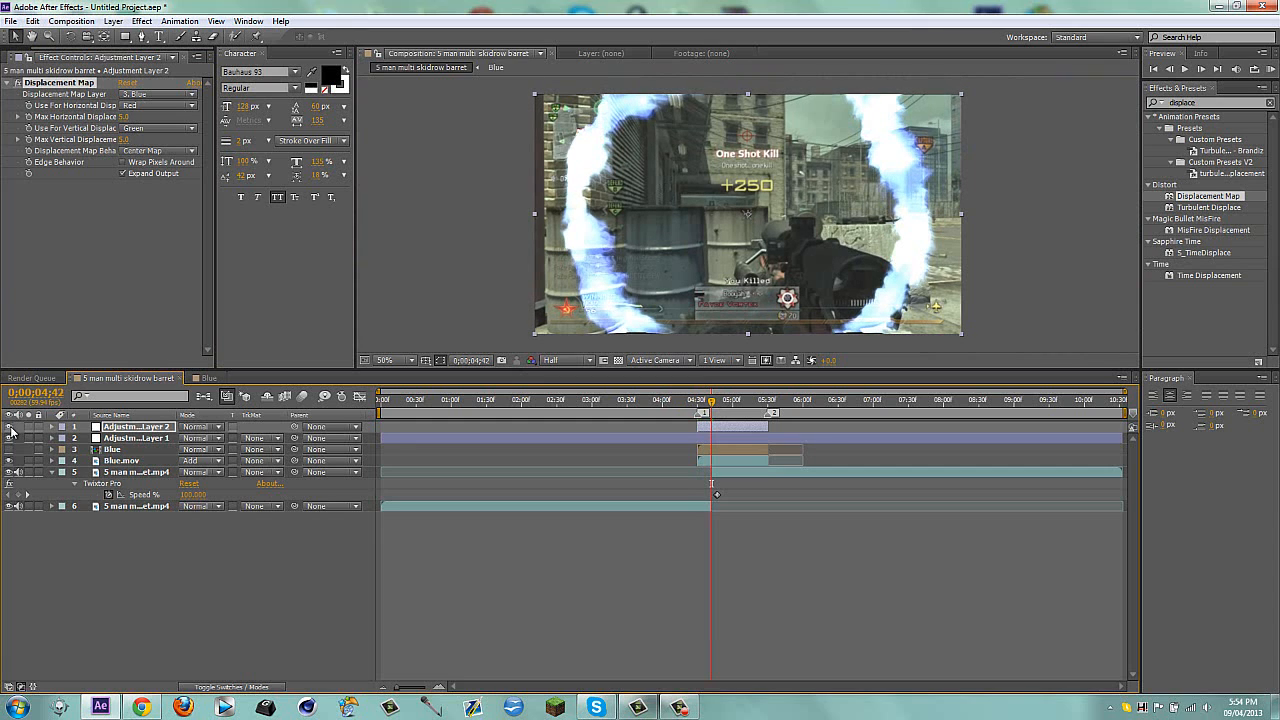
Set the Displacement Map's maximum horizontal and vertical displacement to 45
click(123, 117)
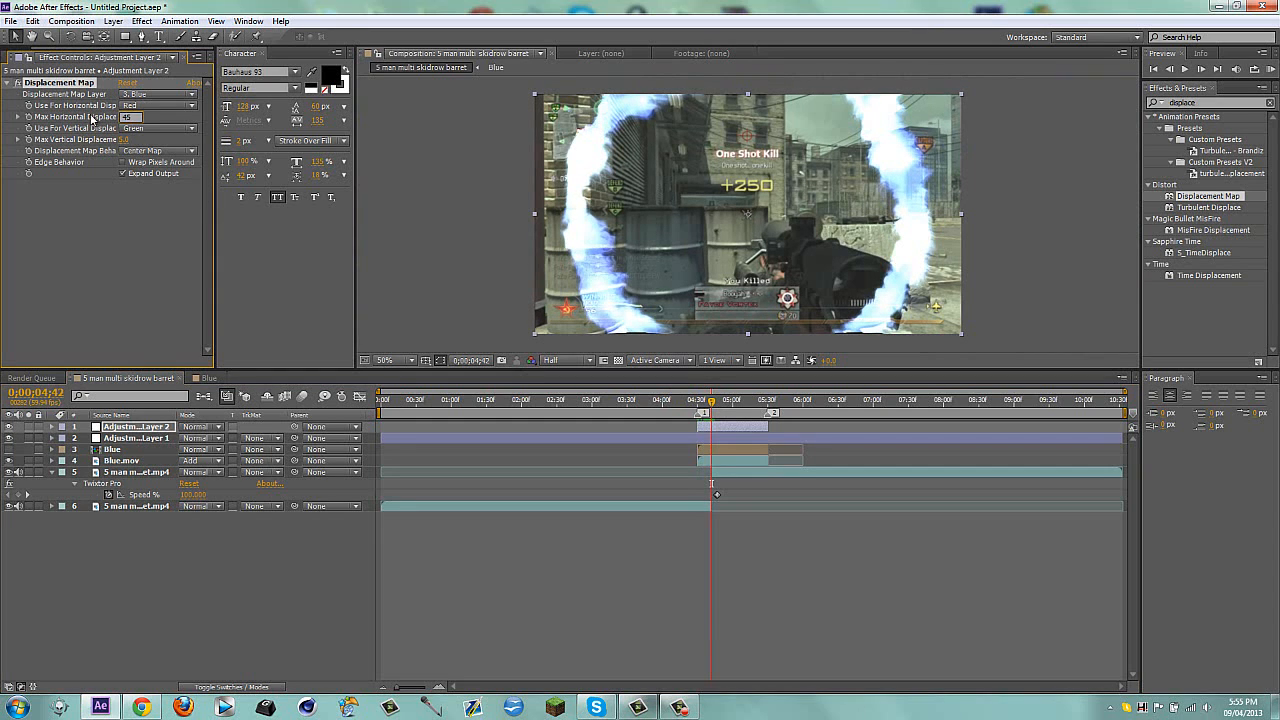
text(45)
click(121, 140)
key(Return)
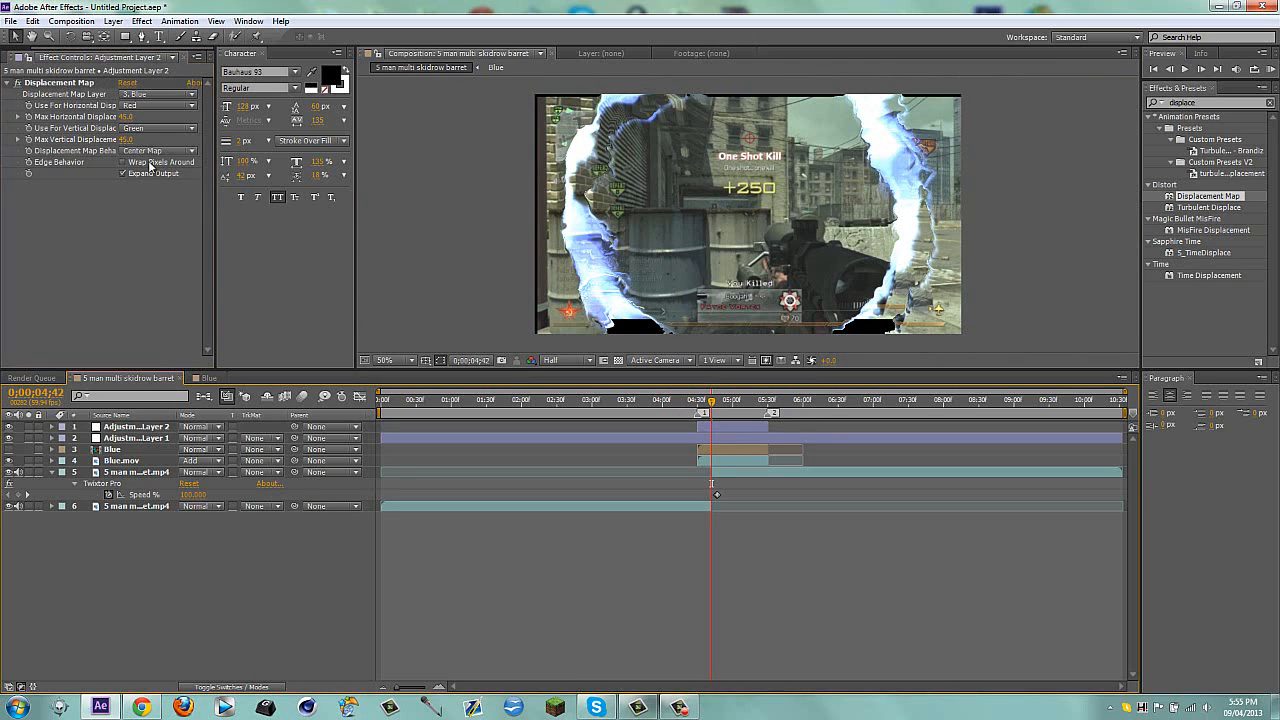
Set the Displacement Map's maximum horizontal and vertical displacement to 25
click(127, 116)
text(25)
key(Tab)
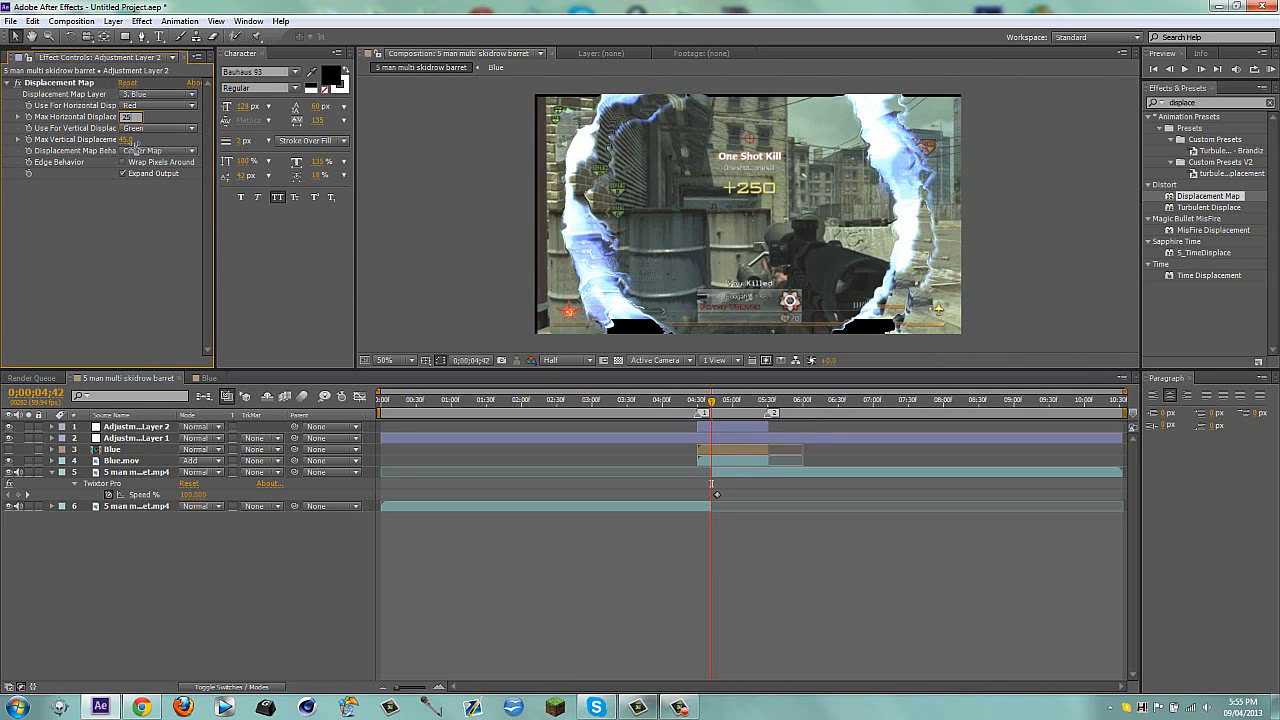
key(Return)
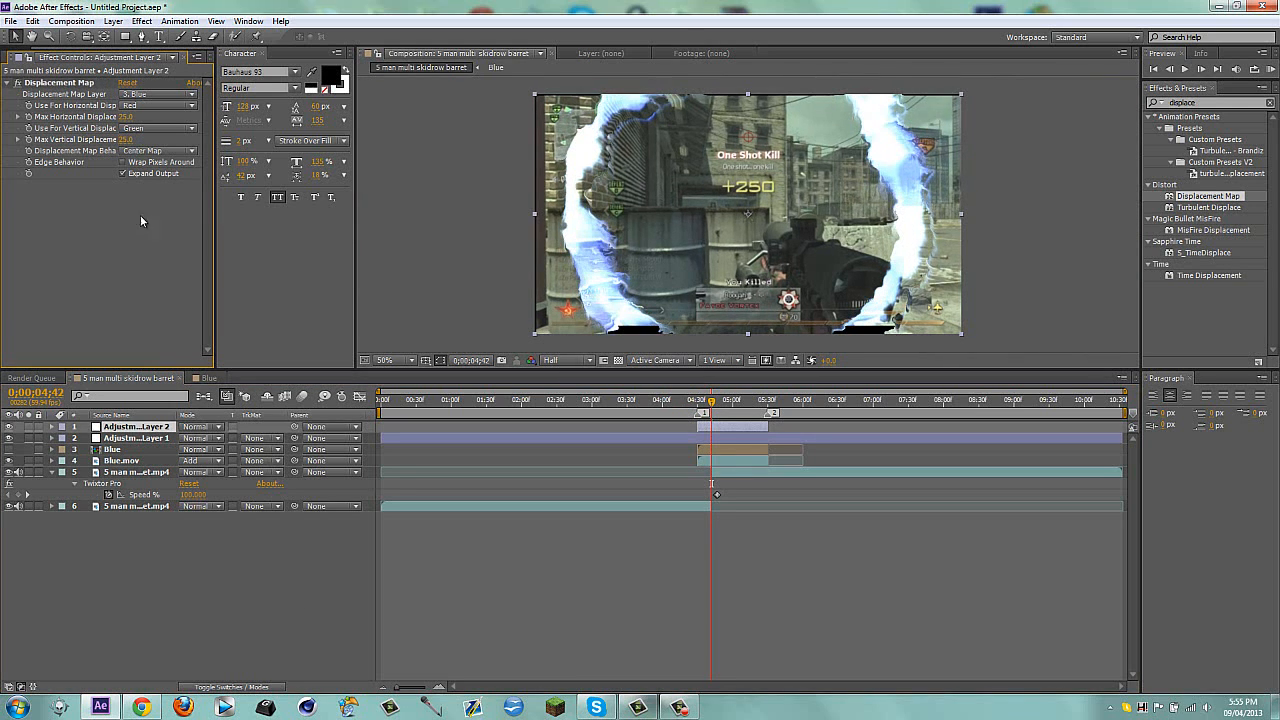
click(250, 564)
Try Alpha as the Displacement Map's horizontal and vertical displacement source, then undo the vertical change
click(144, 104)
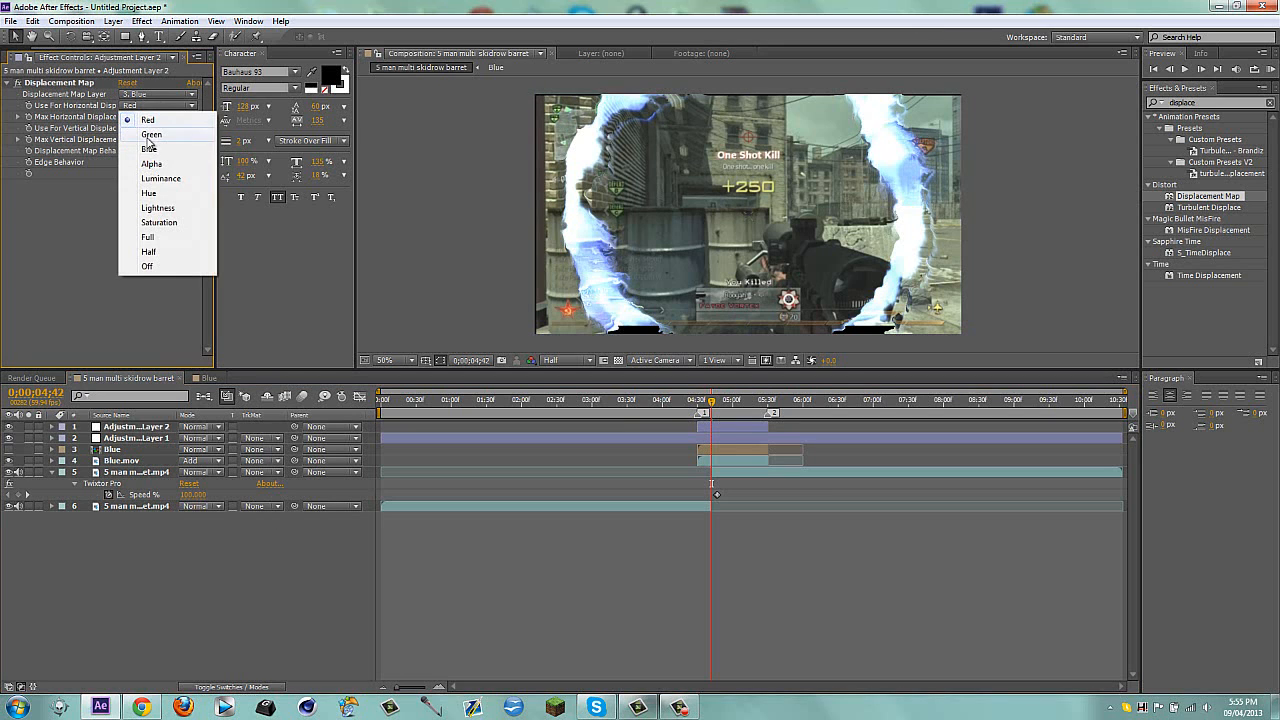
click(166, 157)
click(132, 129)
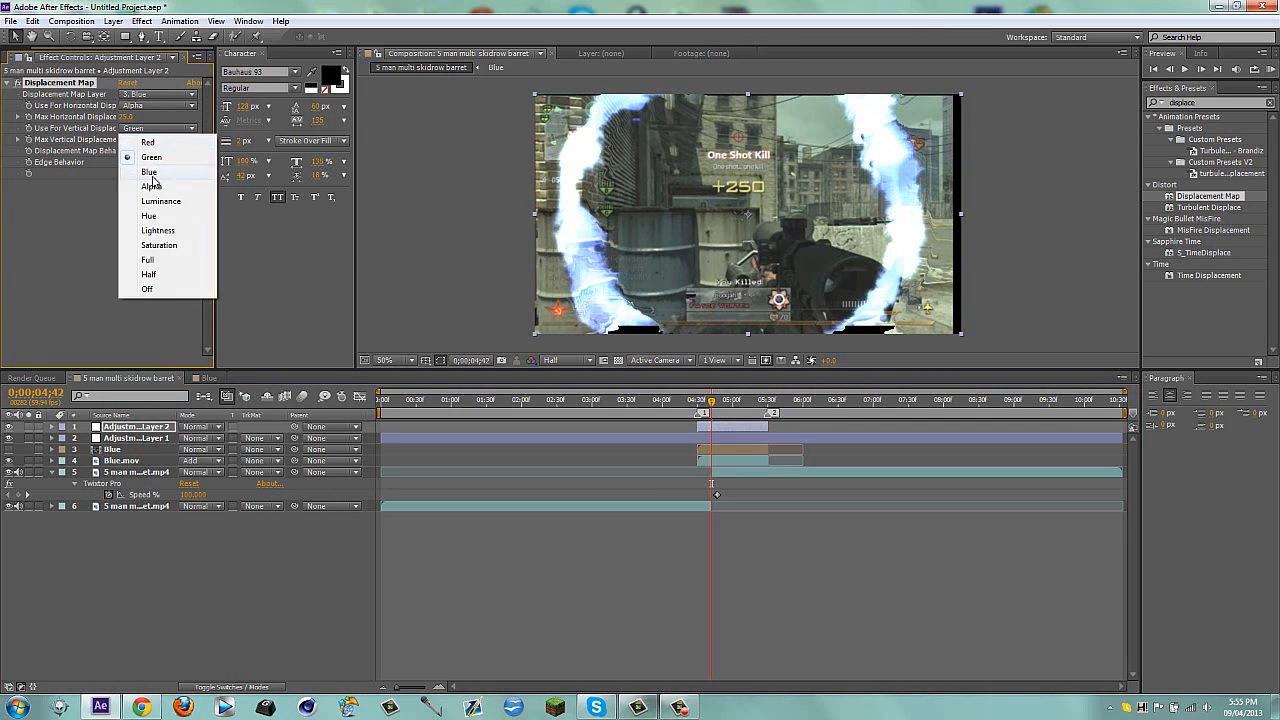
click(166, 181)
click(289, 583)
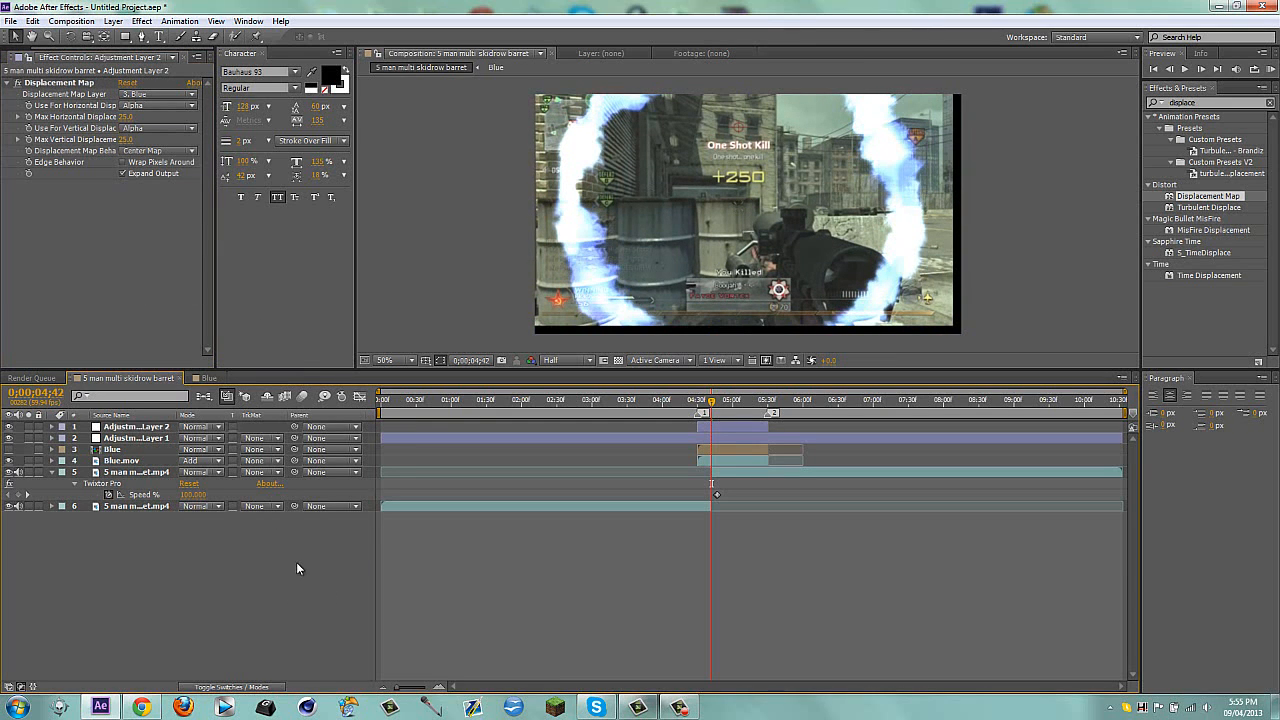
key(ctrl+z)
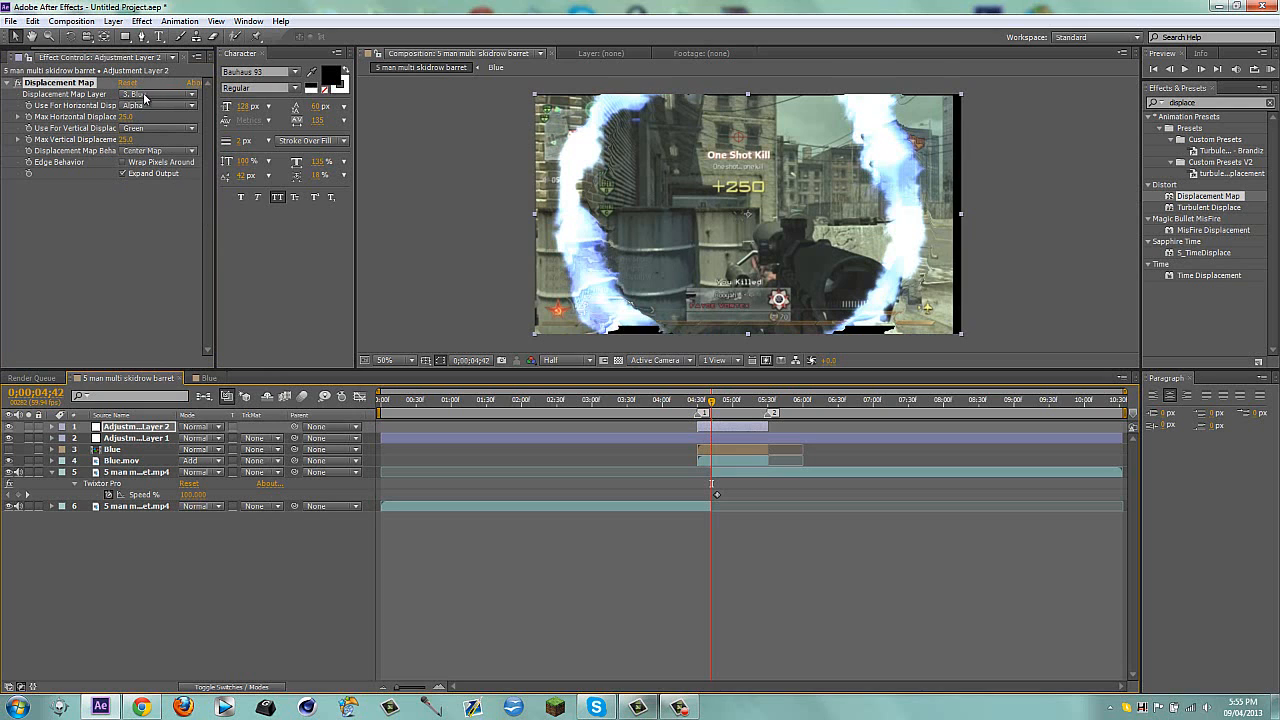
Use the Blue channel for both horizontal and vertical displacement in the Displacement Map effect
click(155, 105)
click(154, 136)
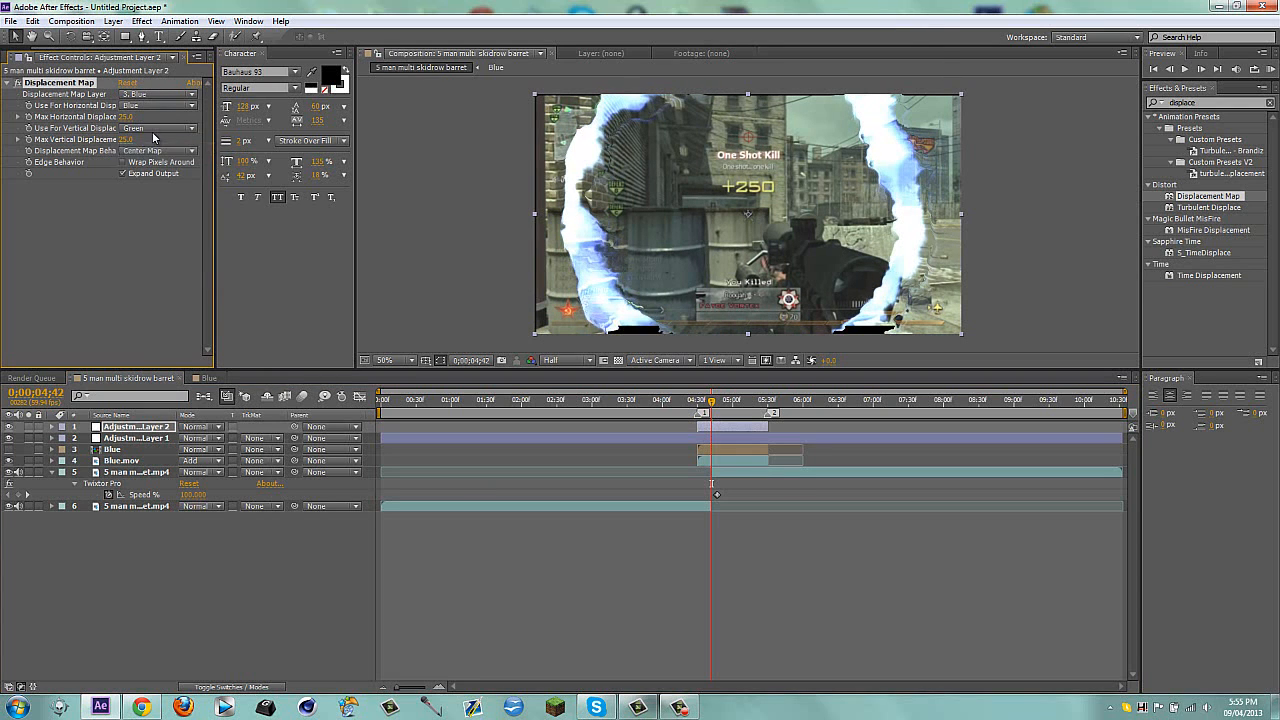
click(155, 128)
click(160, 167)
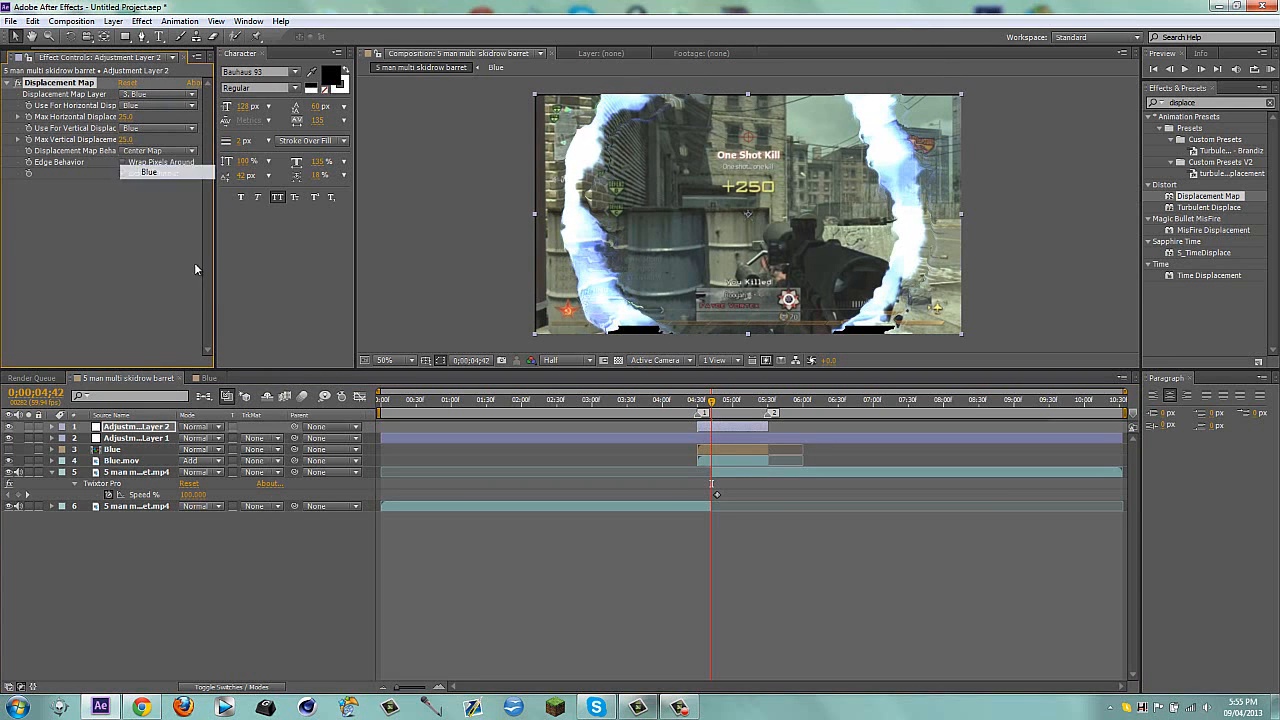
click(276, 552)
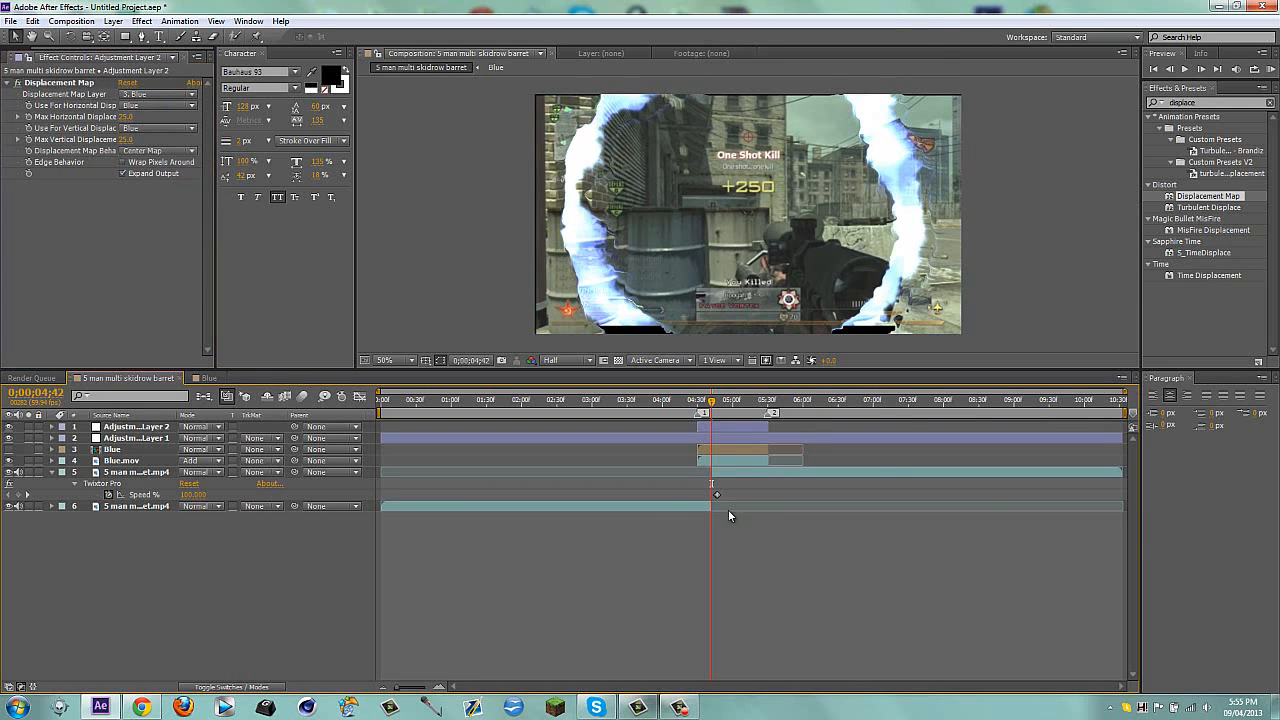
Find the Transform effect, apply it to Adjustment Layer 2 and set its scale to 105
click(1212, 105)
text(t)
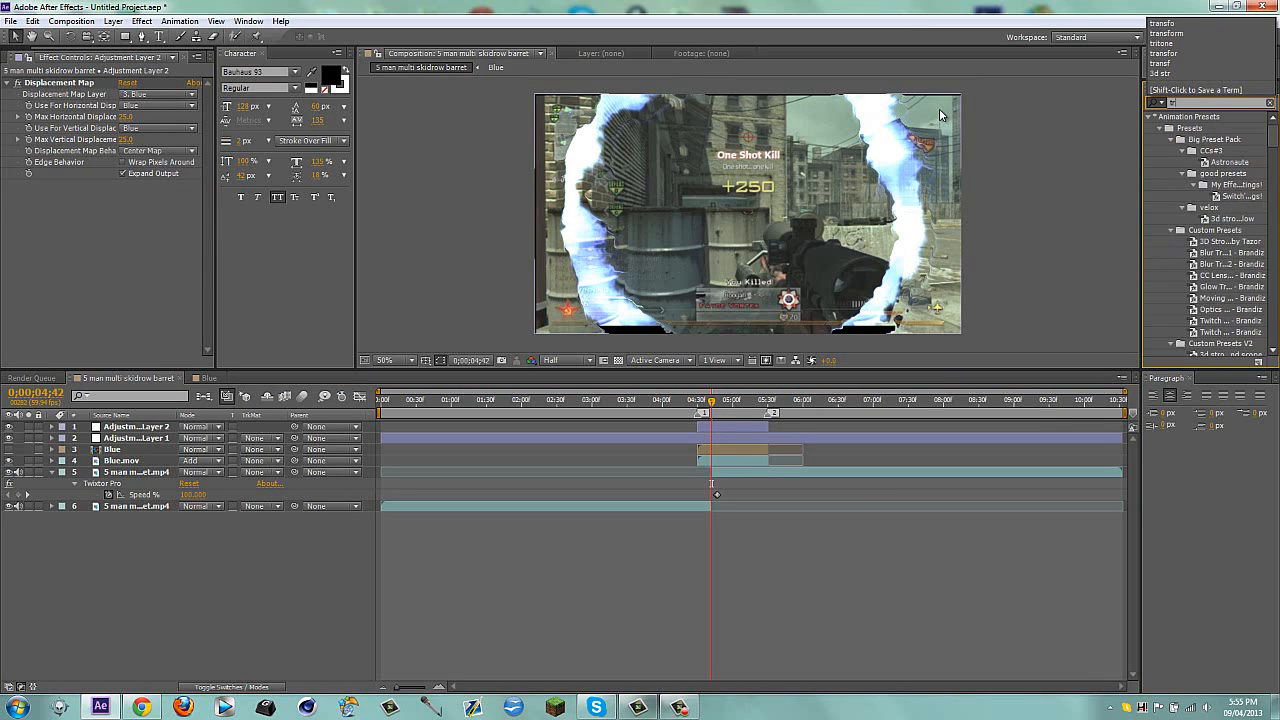
text(ransfo)
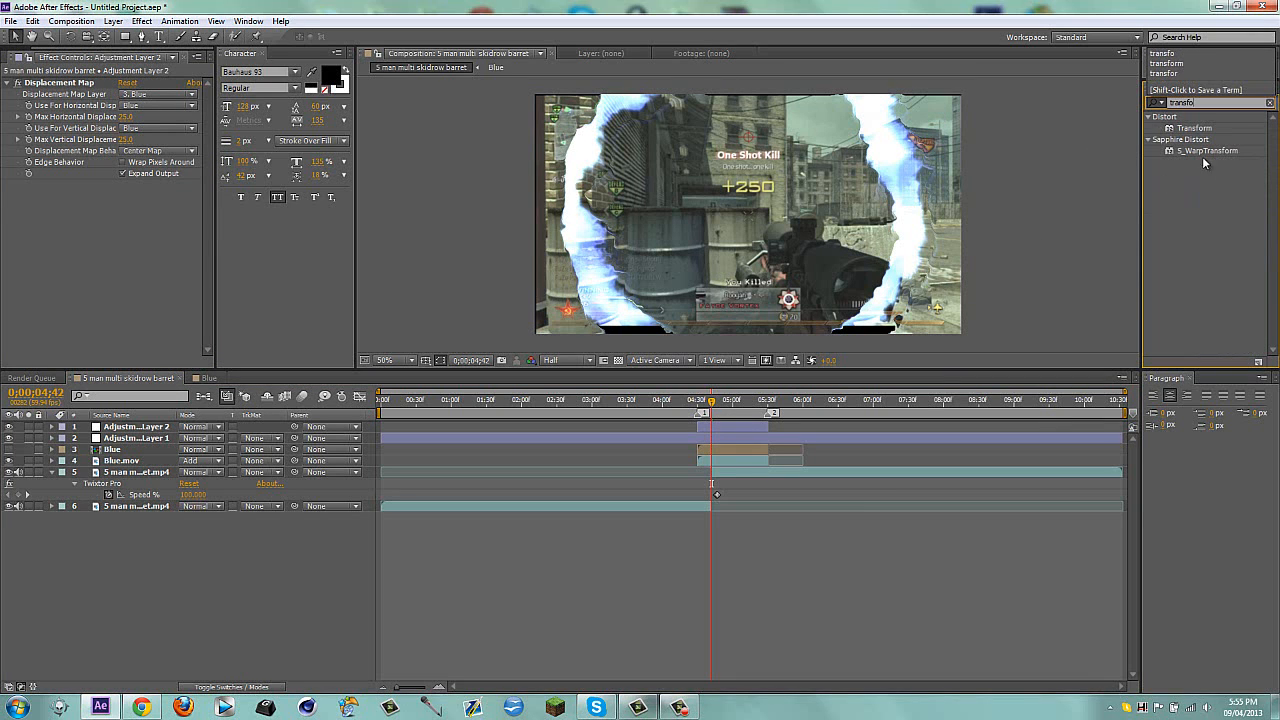
drag(1193, 128, 145, 230)
click(128, 229)
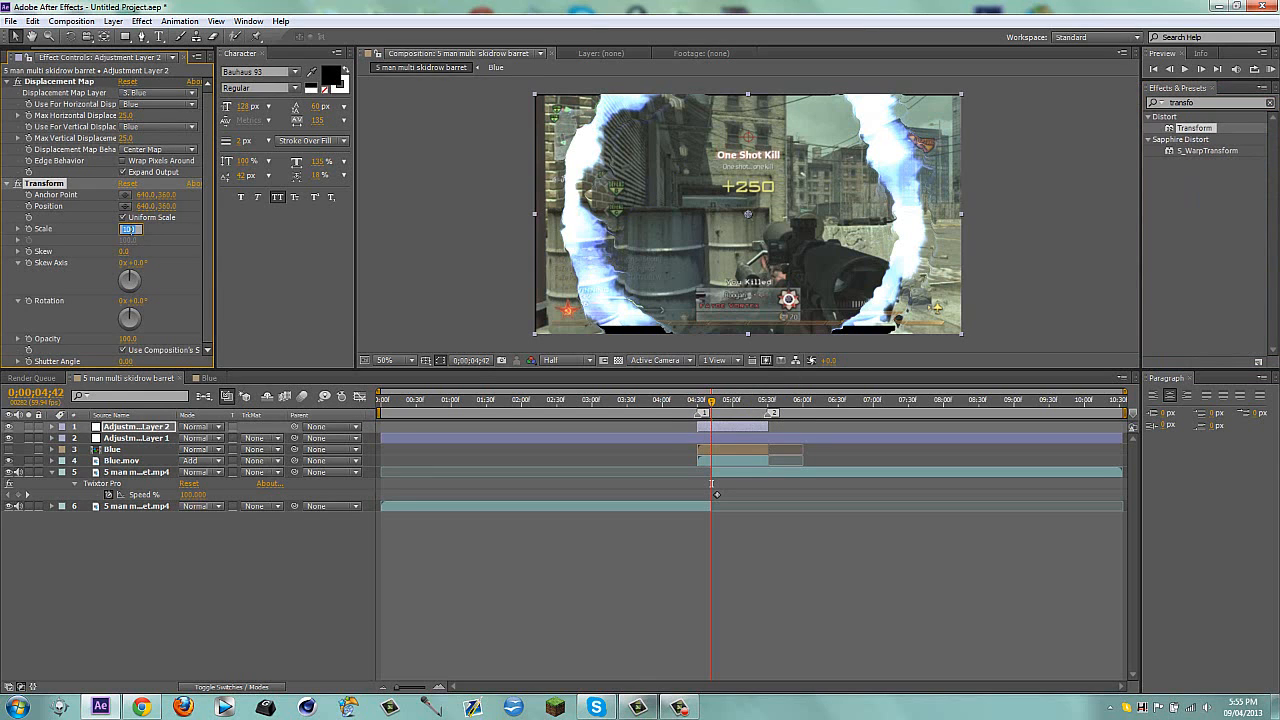
text(105)
key(Return)
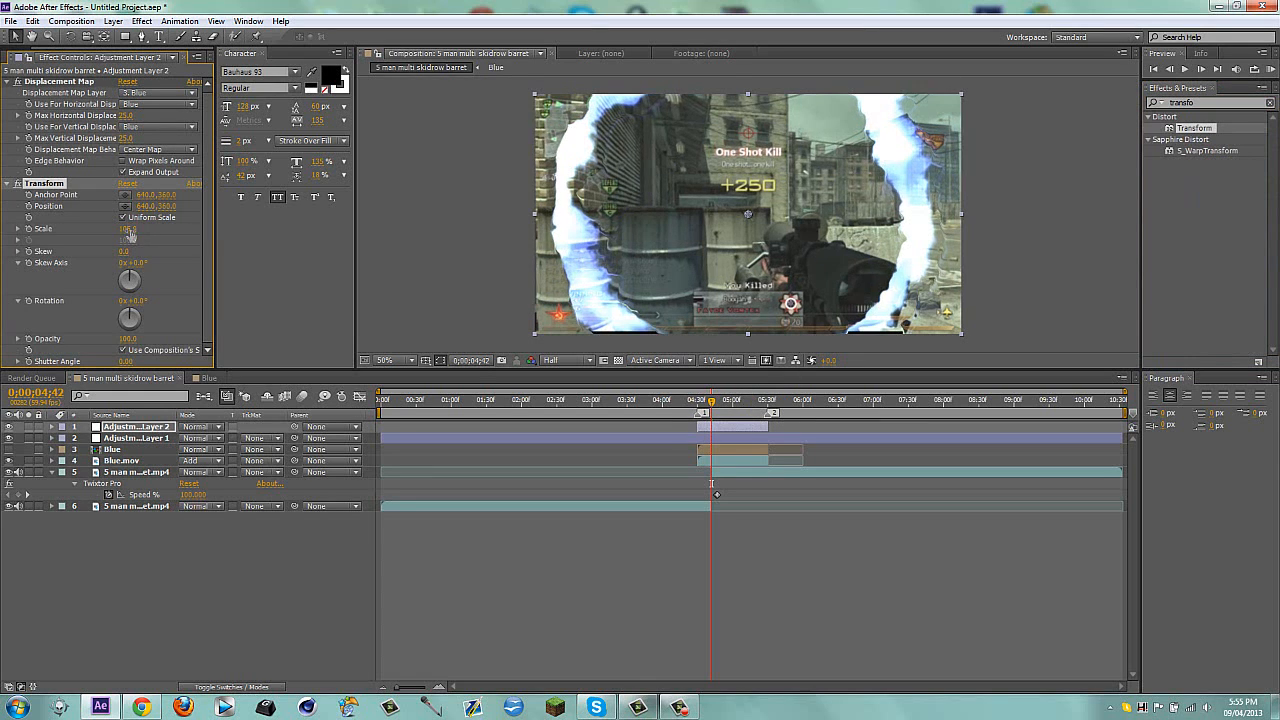
Set the Transform scale on Adjustment Layer 2 to 108 and check the edges at other frames of the overlay
click(132, 231)
text(108)
key(Return)
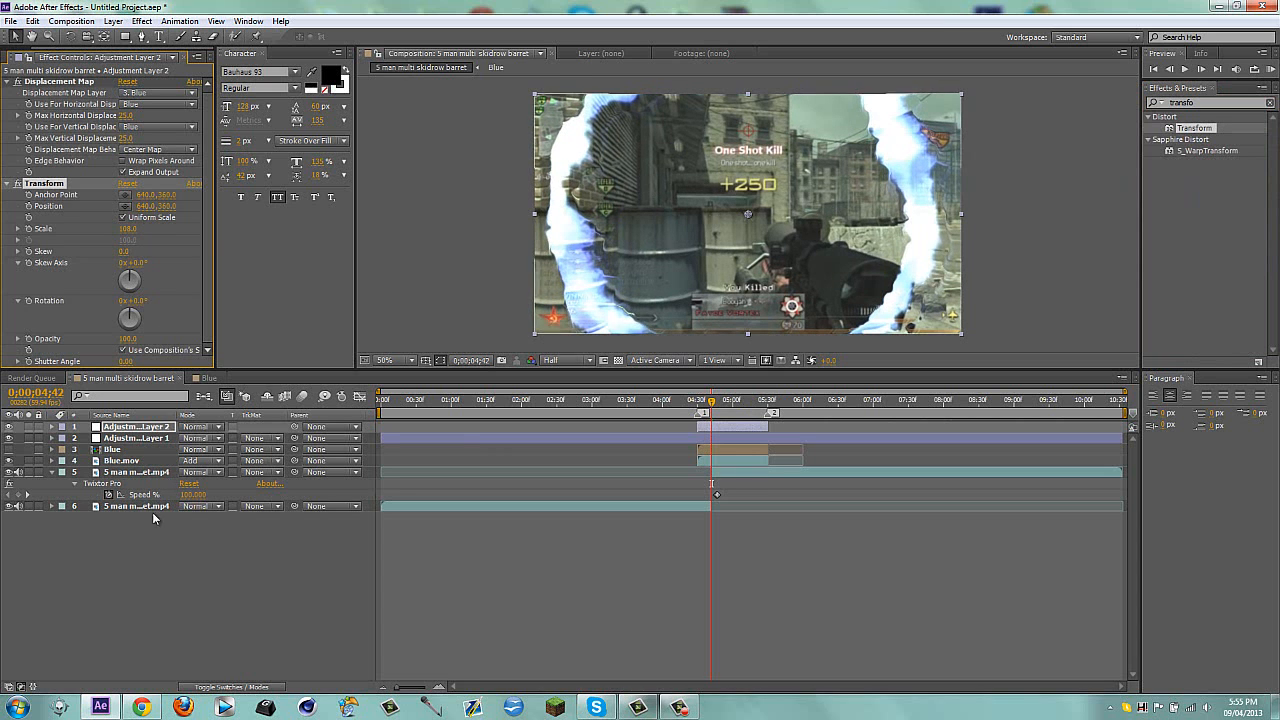
drag(710, 403, 736, 402)
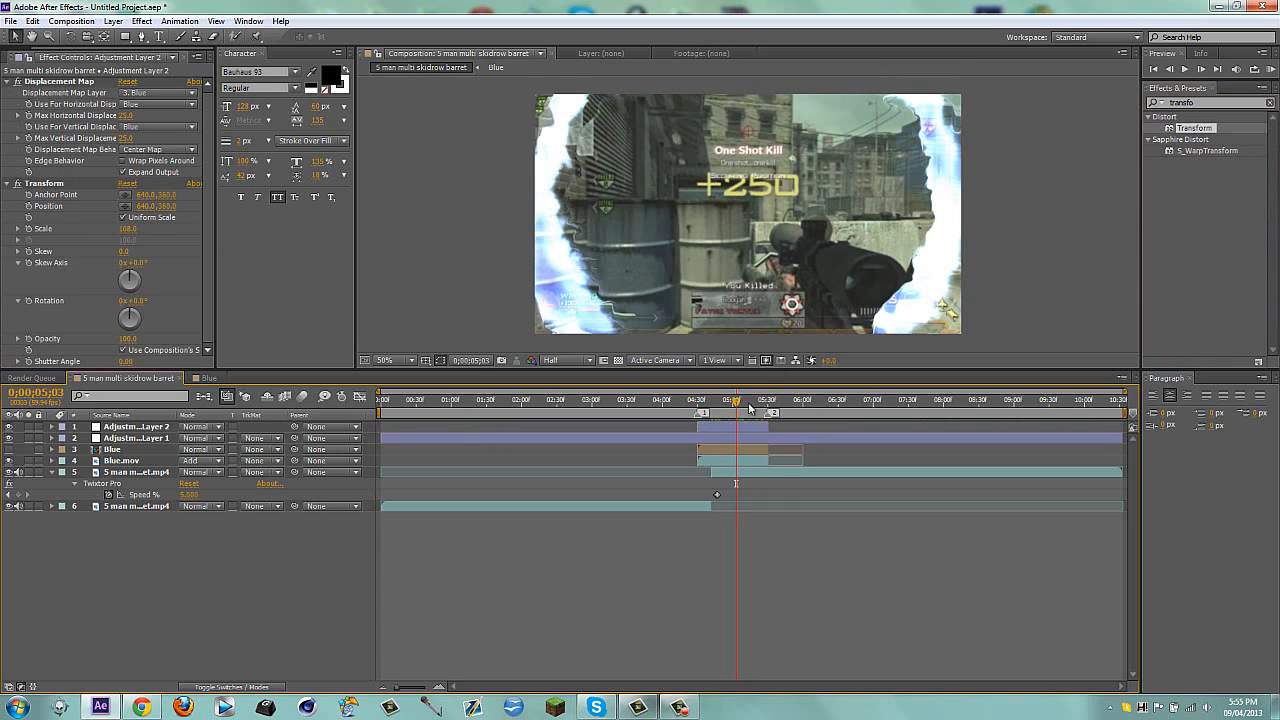
drag(735, 403, 697, 404)
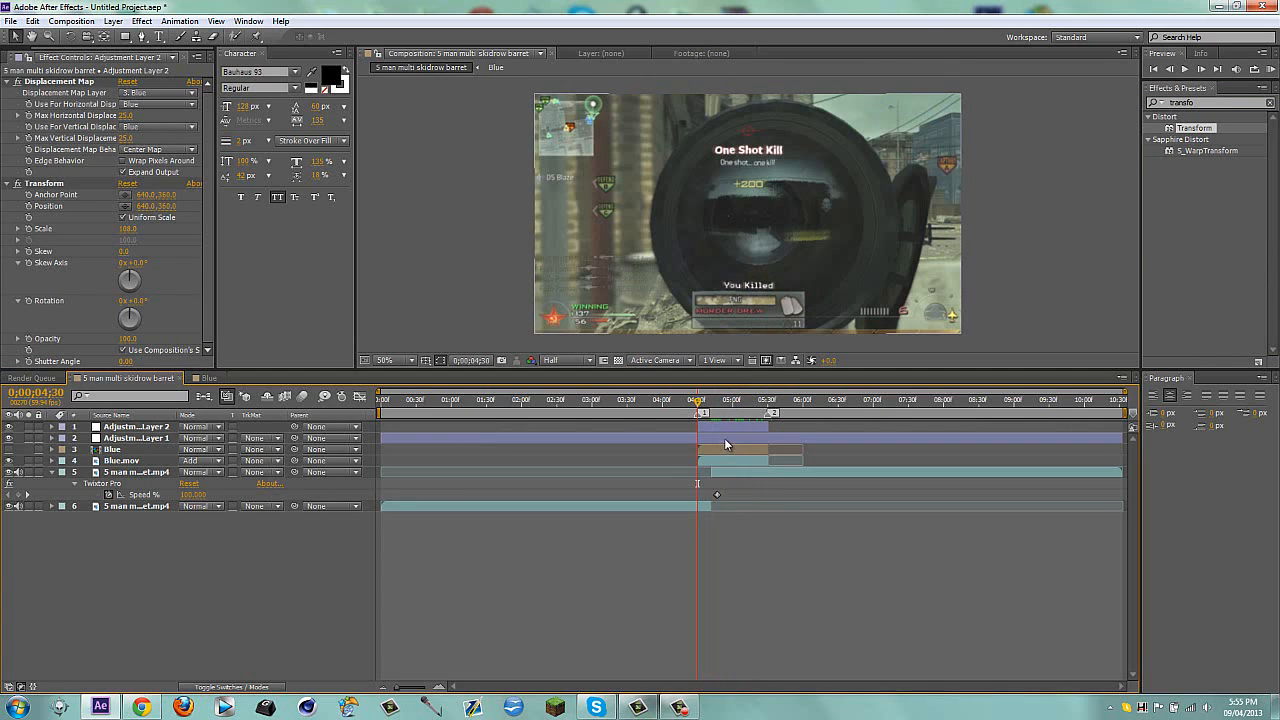
Trim Adjustment Layer 1 to the span between composition markers 1 and 2
click(724, 438)
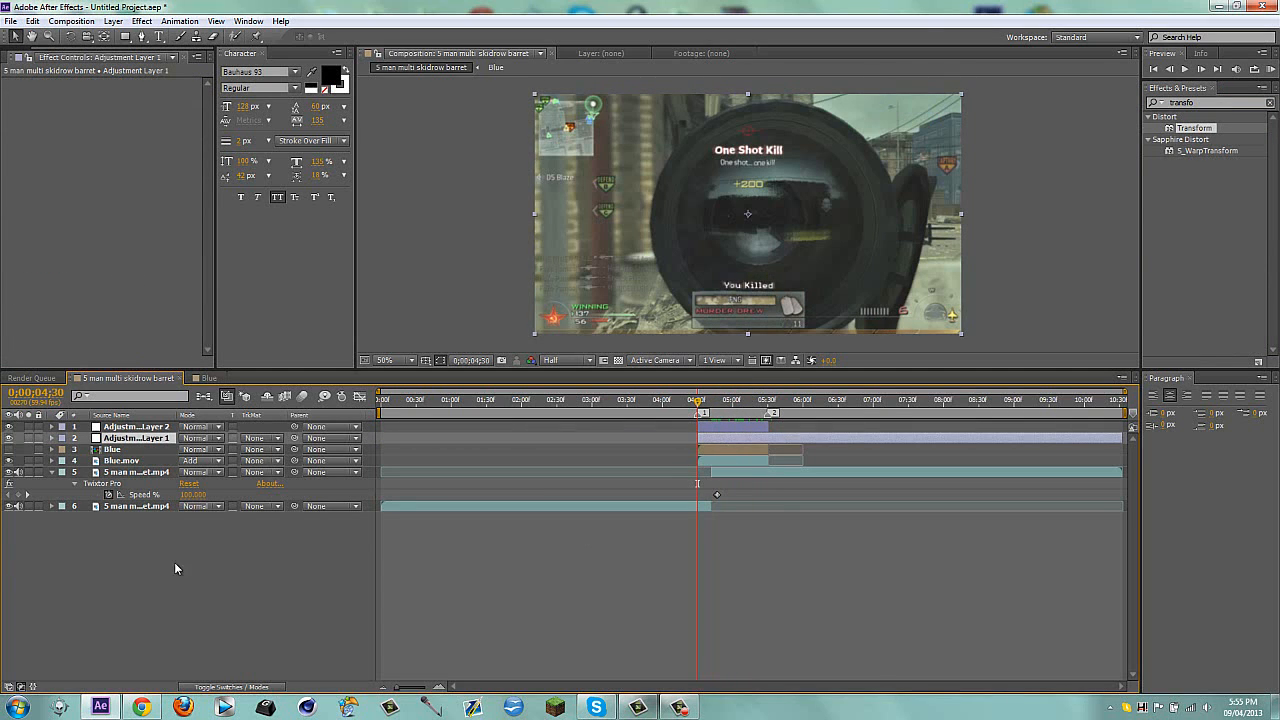
click(174, 562)
click(758, 441)
key(2)
key(alt+bracketright)
key(1)
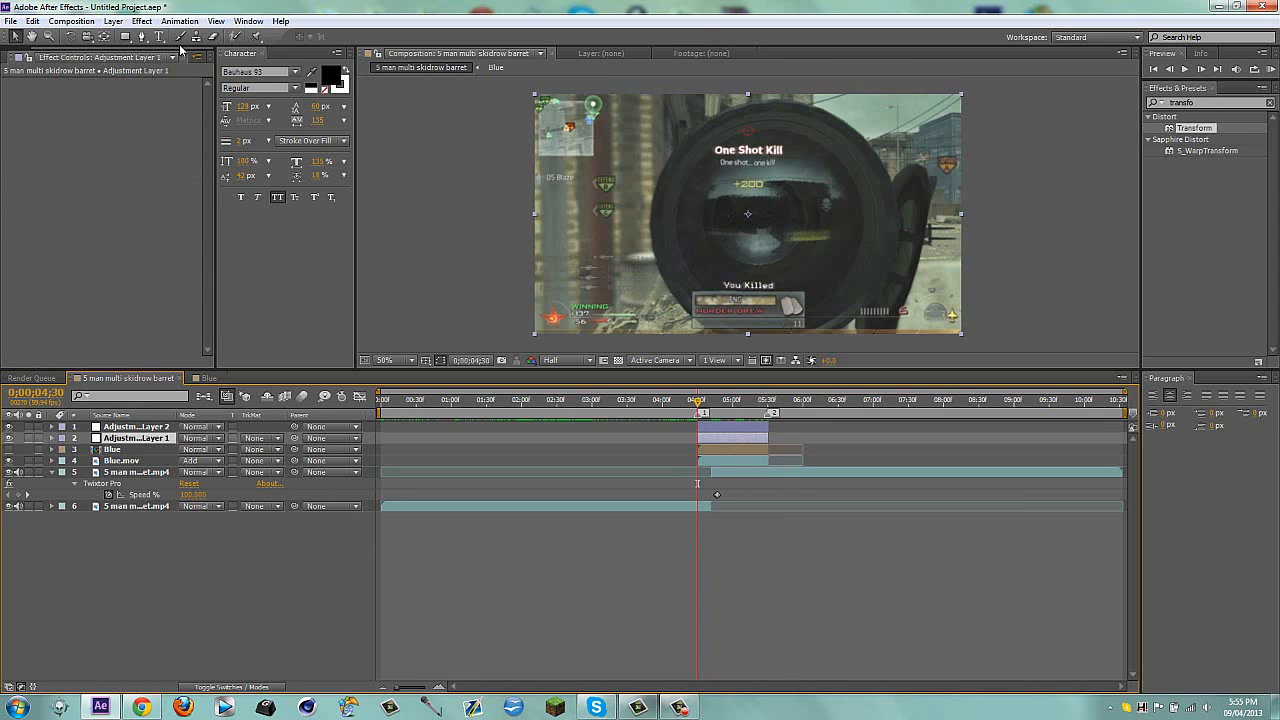
Apply the Sapphire S_WarpWaves distortion effect to Adjustment Layer 1
click(146, 24)
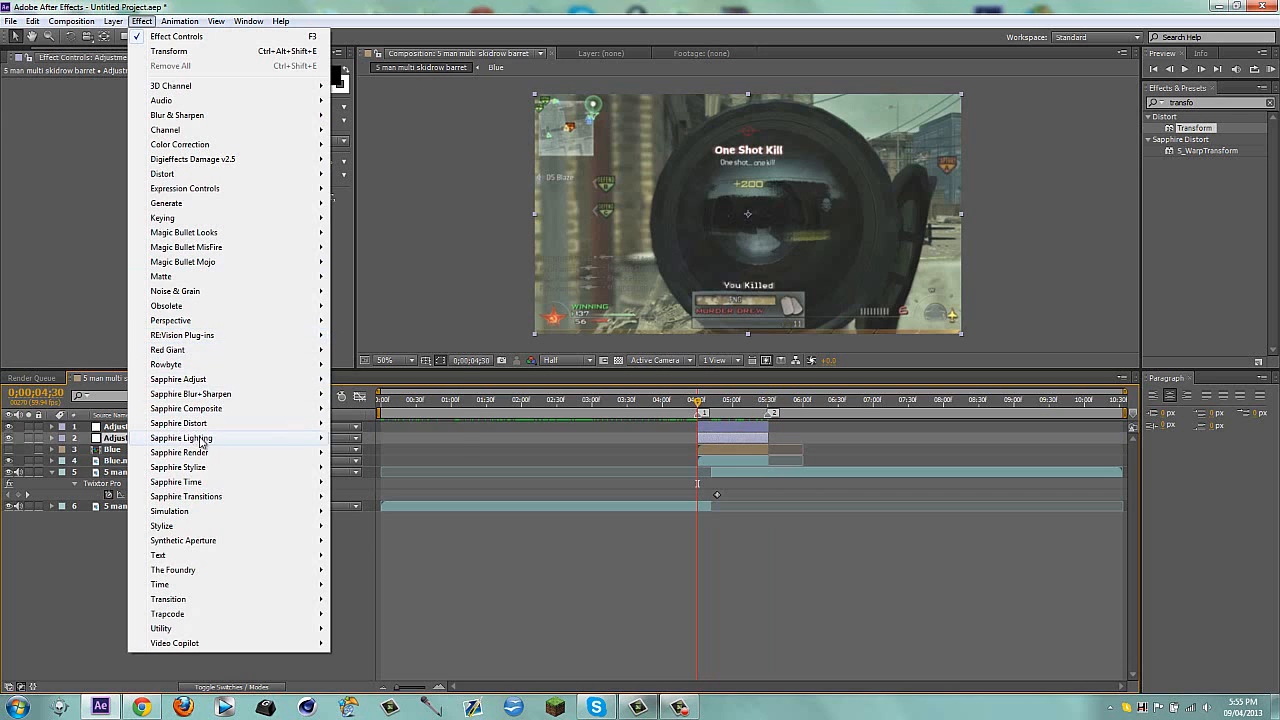
mouse_move(196, 423)
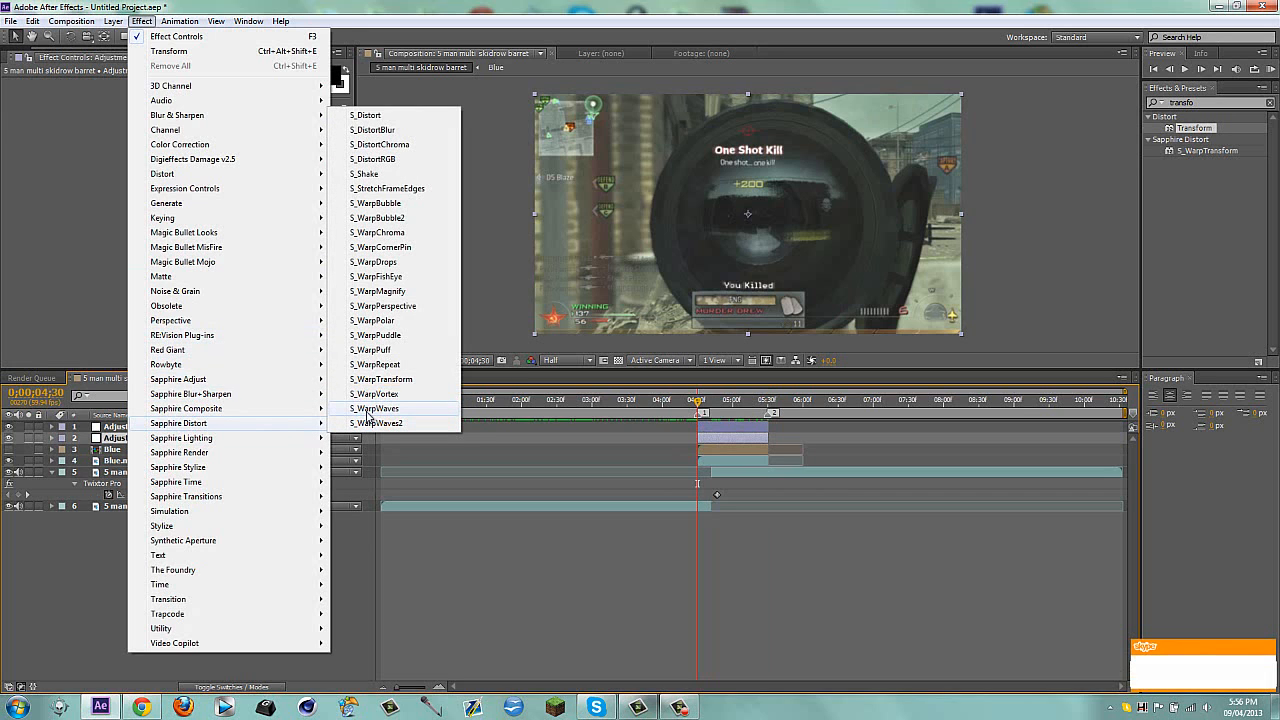
click(370, 409)
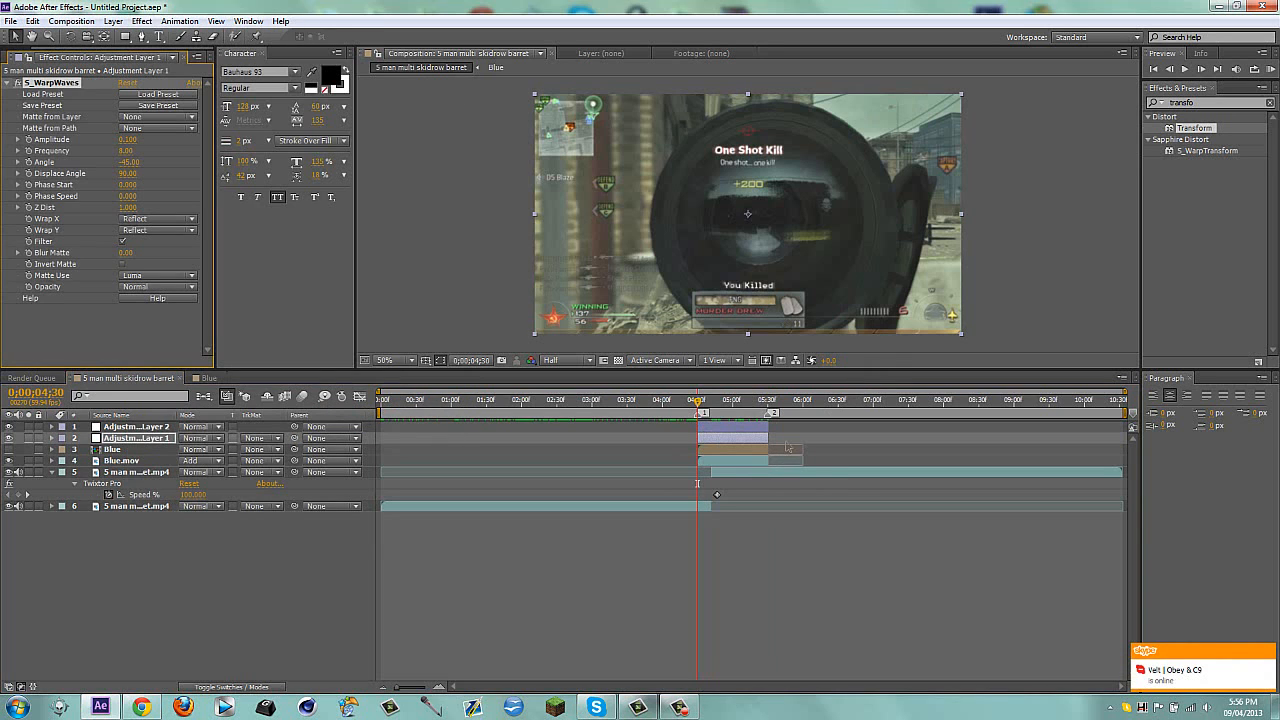
click(124, 140)
click(102, 290)
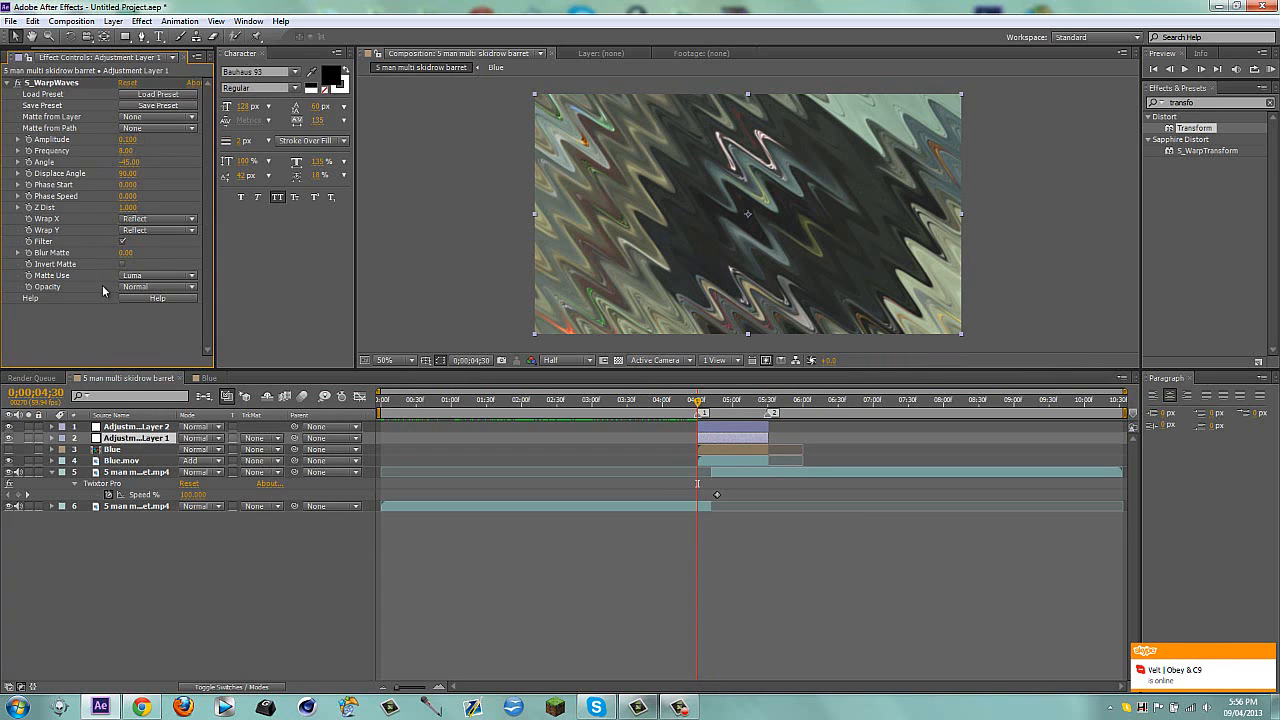
Set the S_WarpWaves amplitude to 0.01
click(131, 140)
text(0.0)
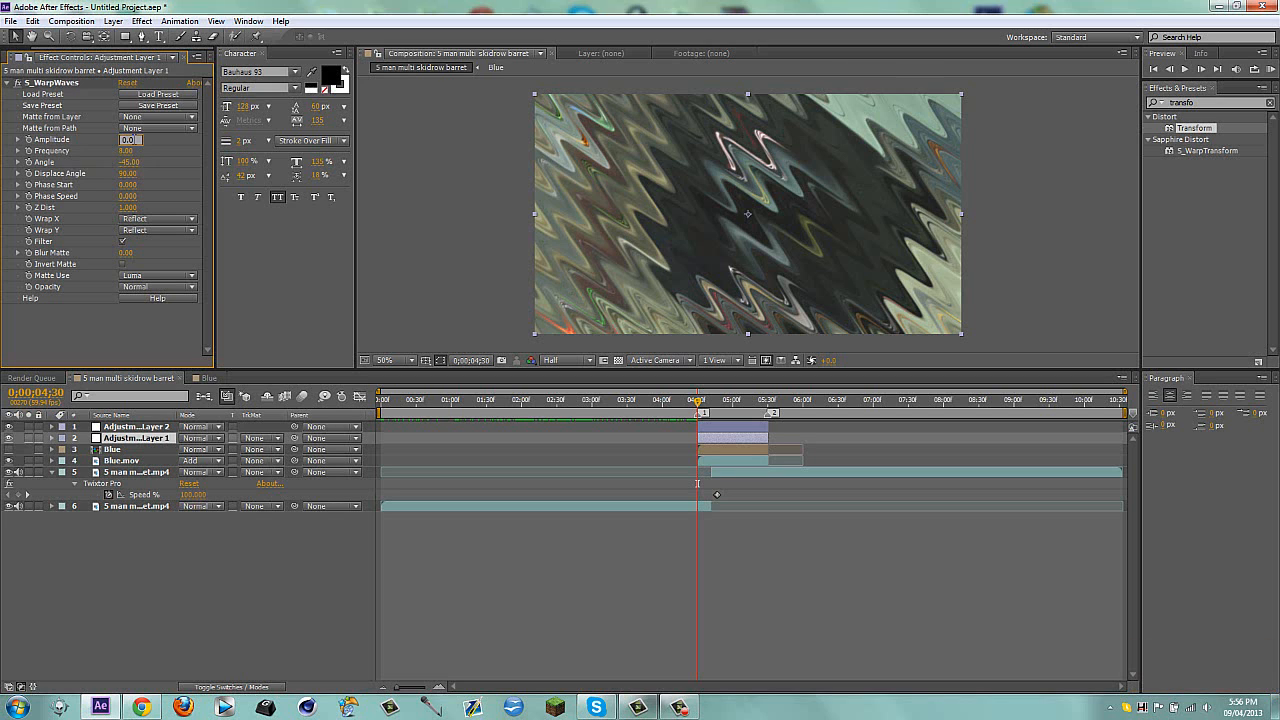
text(1)
key(Return)
click(212, 438)
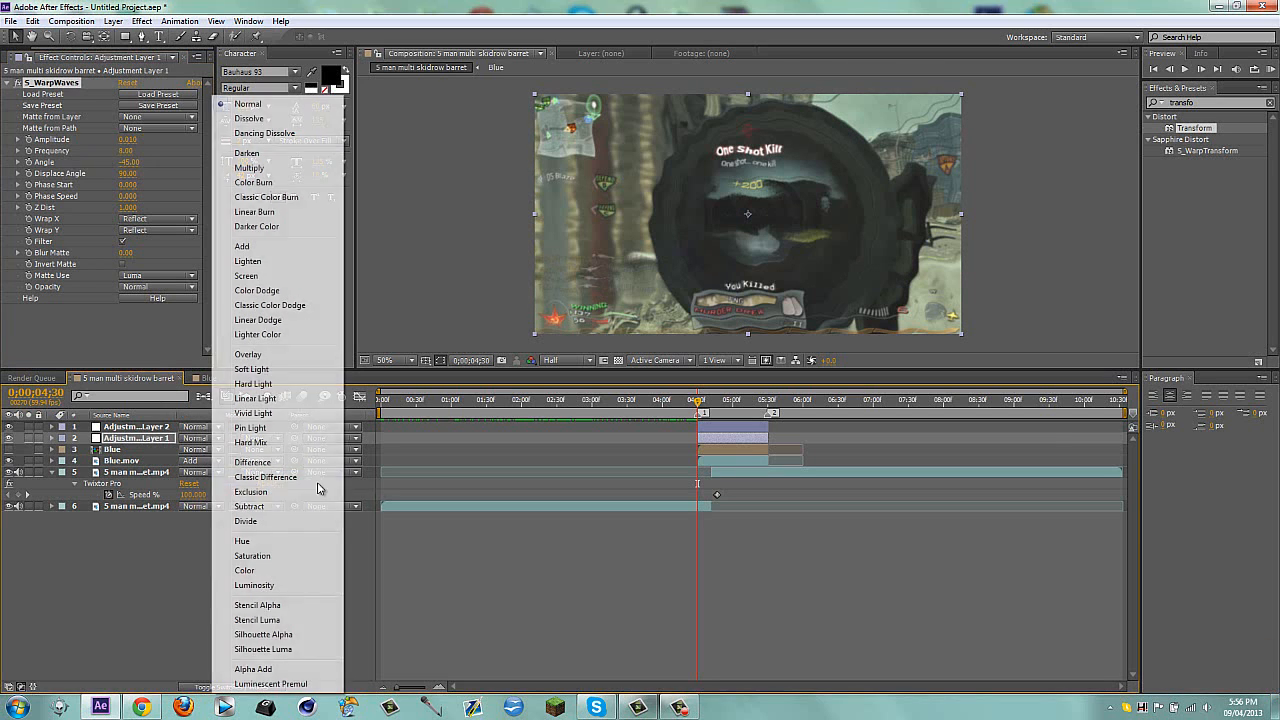
click(62, 566)
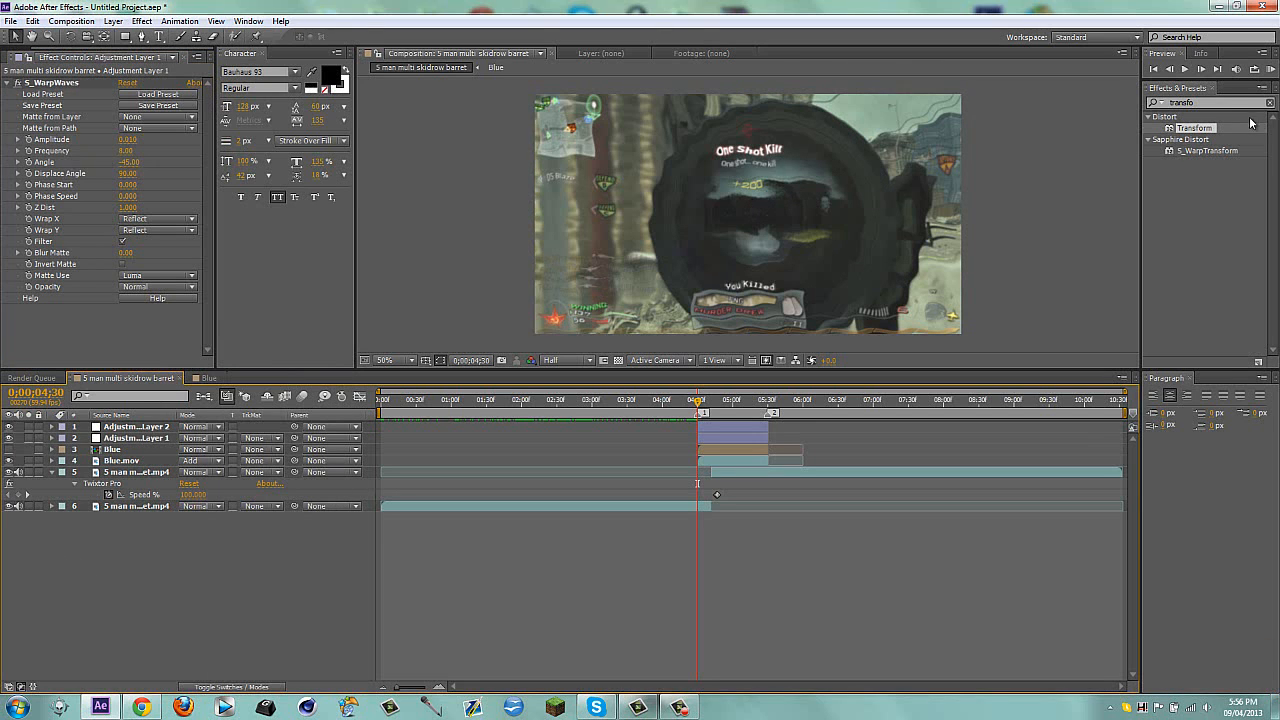
Add the Sapphire S_Streaks lighting effect to Adjustment Layer 1
click(141, 21)
click(126, 572)
click(741, 436)
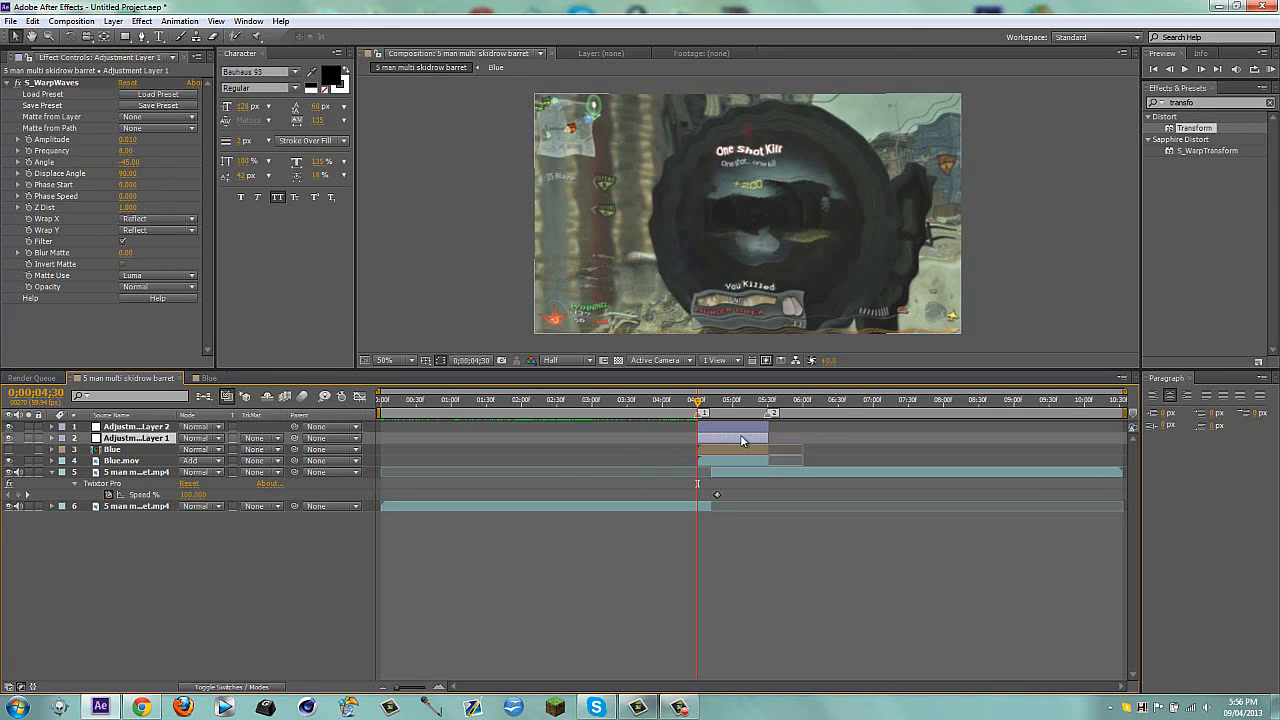
click(141, 21)
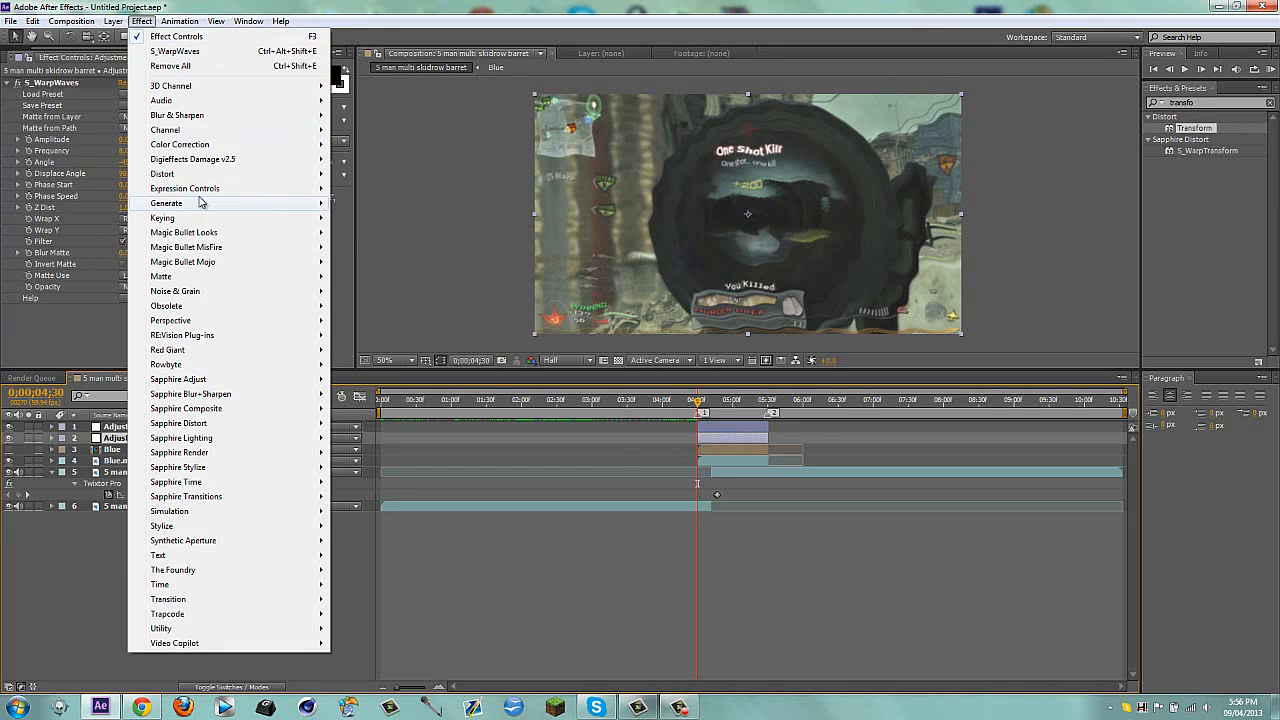
mouse_move(204, 423)
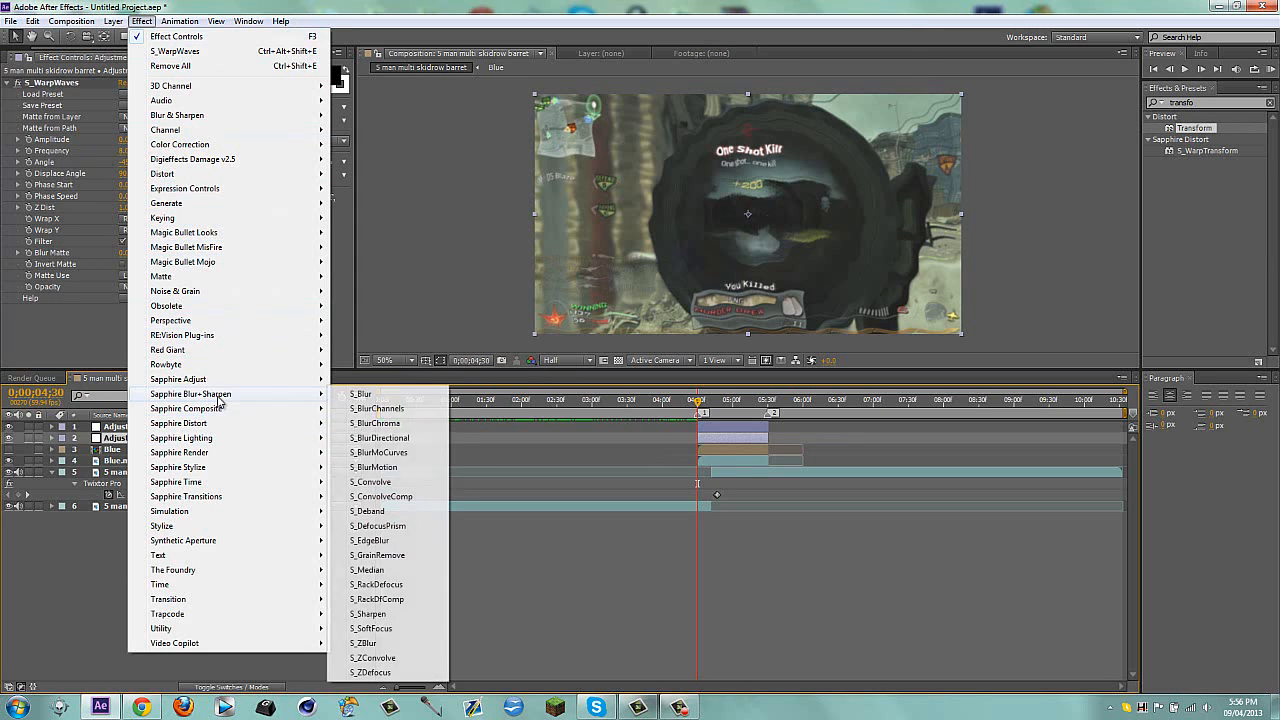
mouse_move(210, 384)
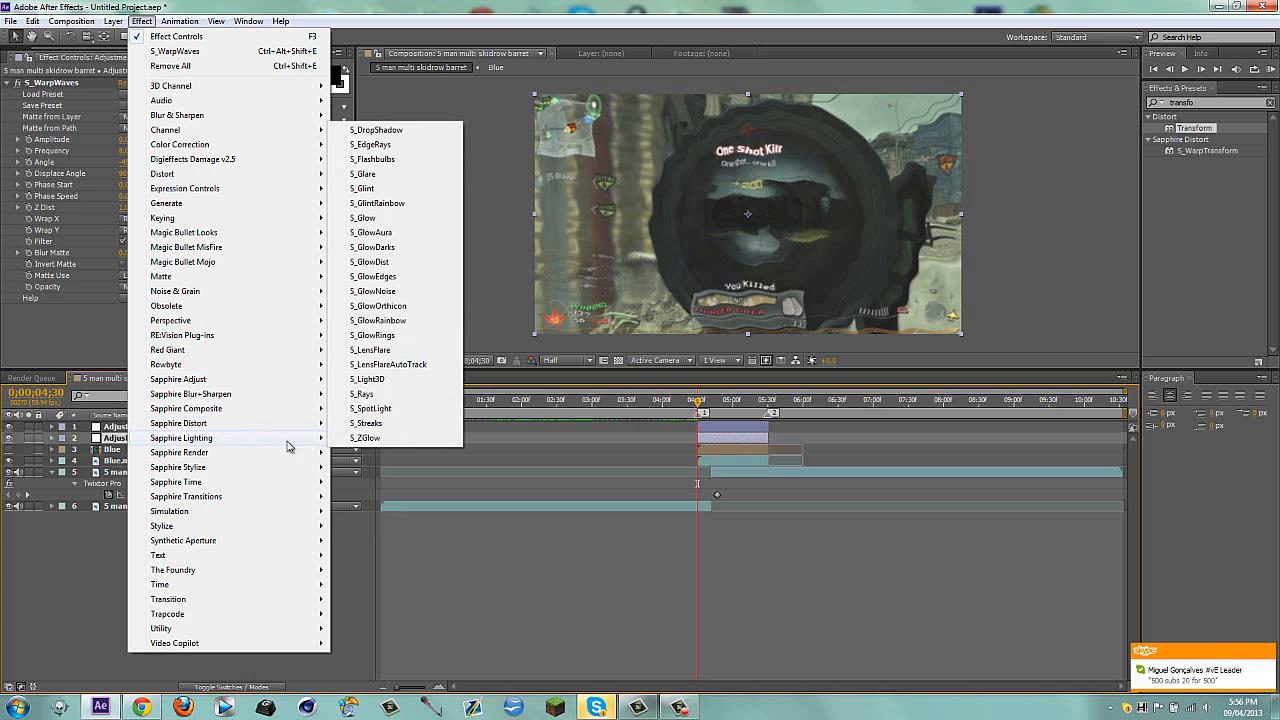
click(372, 424)
click(331, 519)
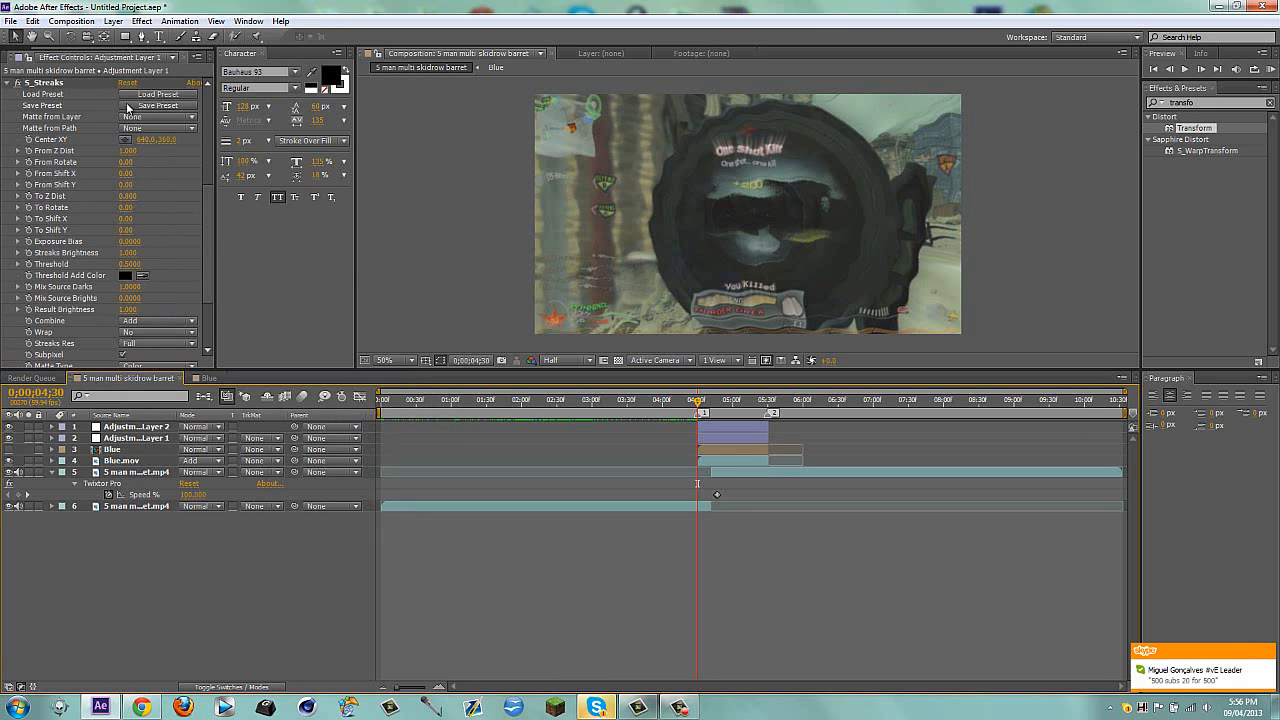
Try a different From Z Dist in S_Streaks, undo it, and set Streaks Brightness to 2
click(7, 83)
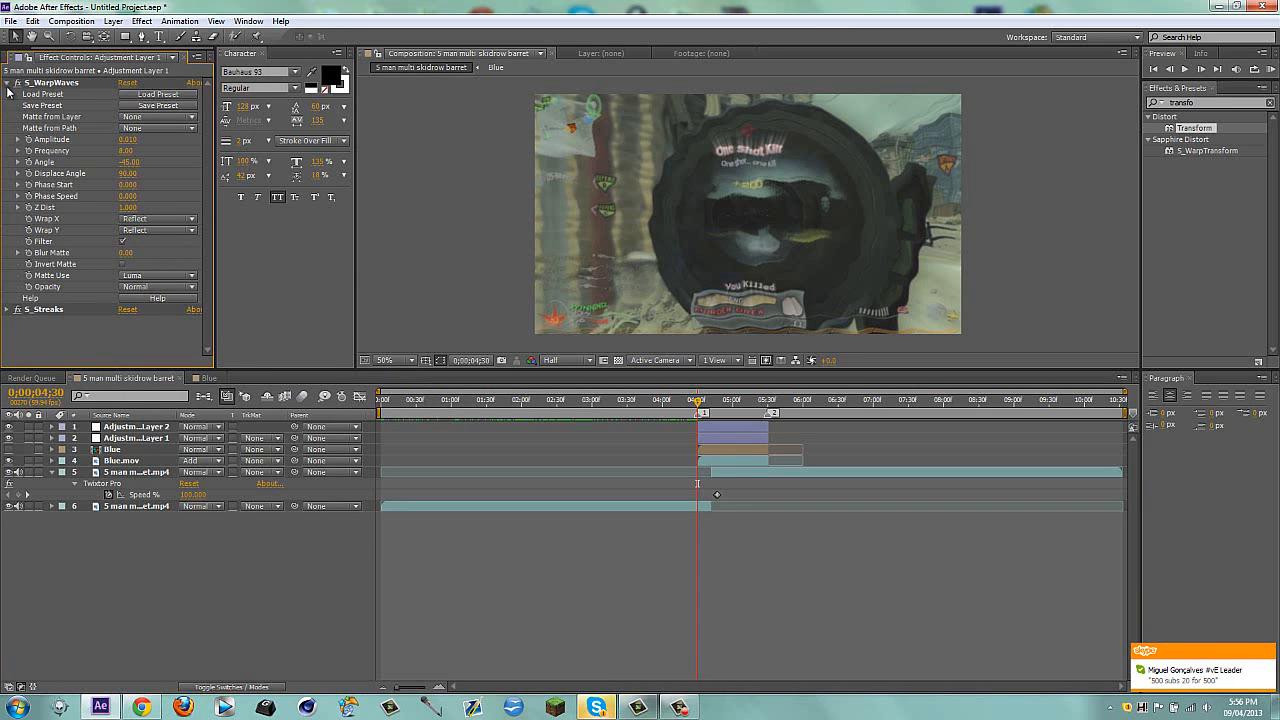
click(7, 83)
click(7, 94)
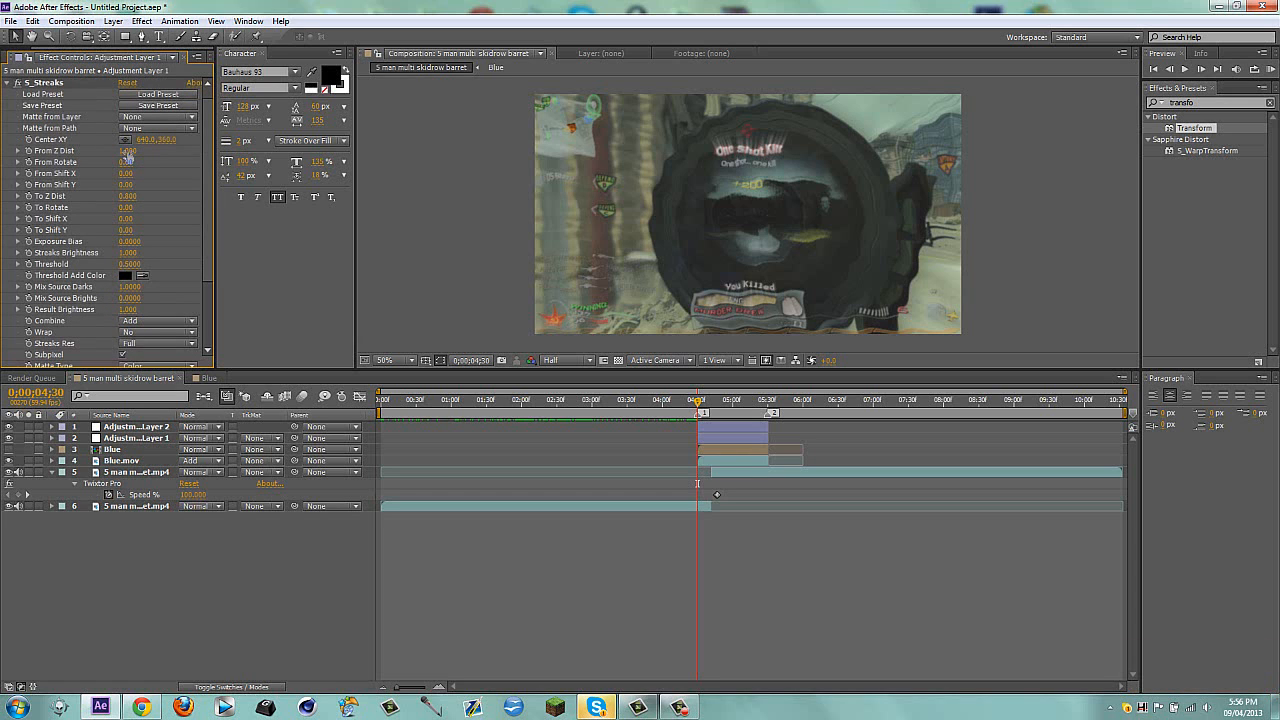
drag(124, 151, 150, 153)
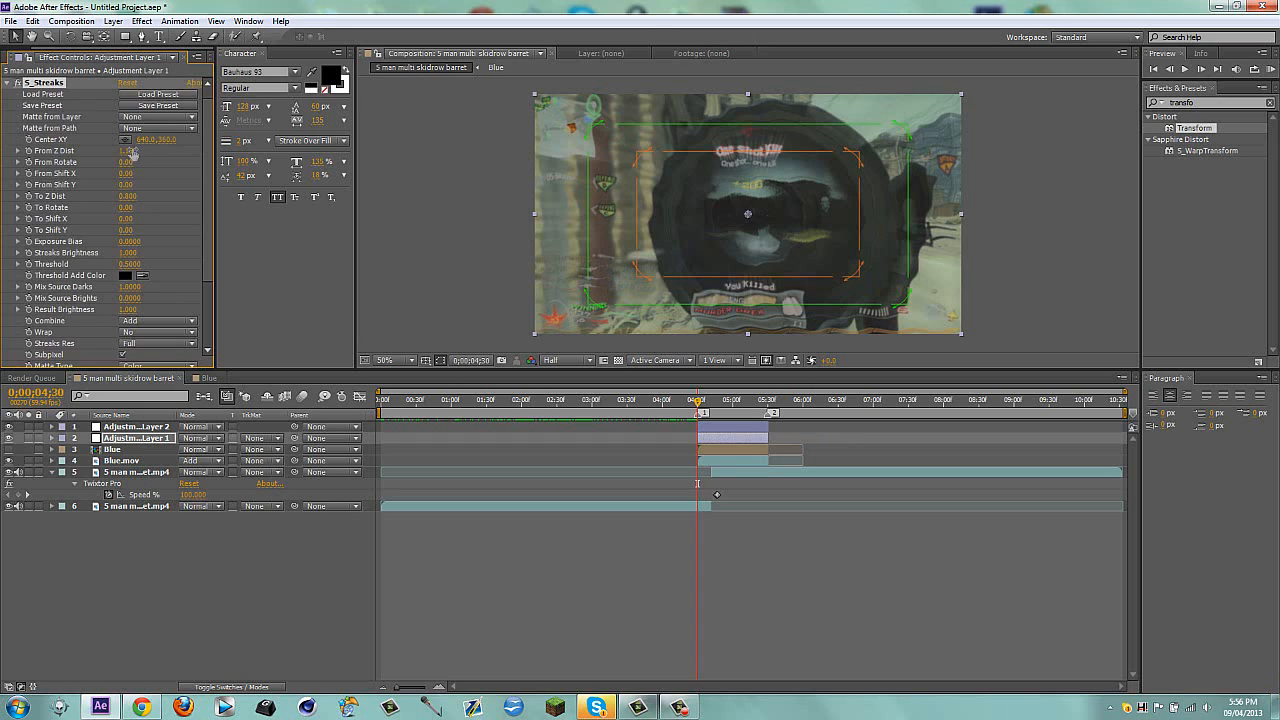
key(ctrl+z)
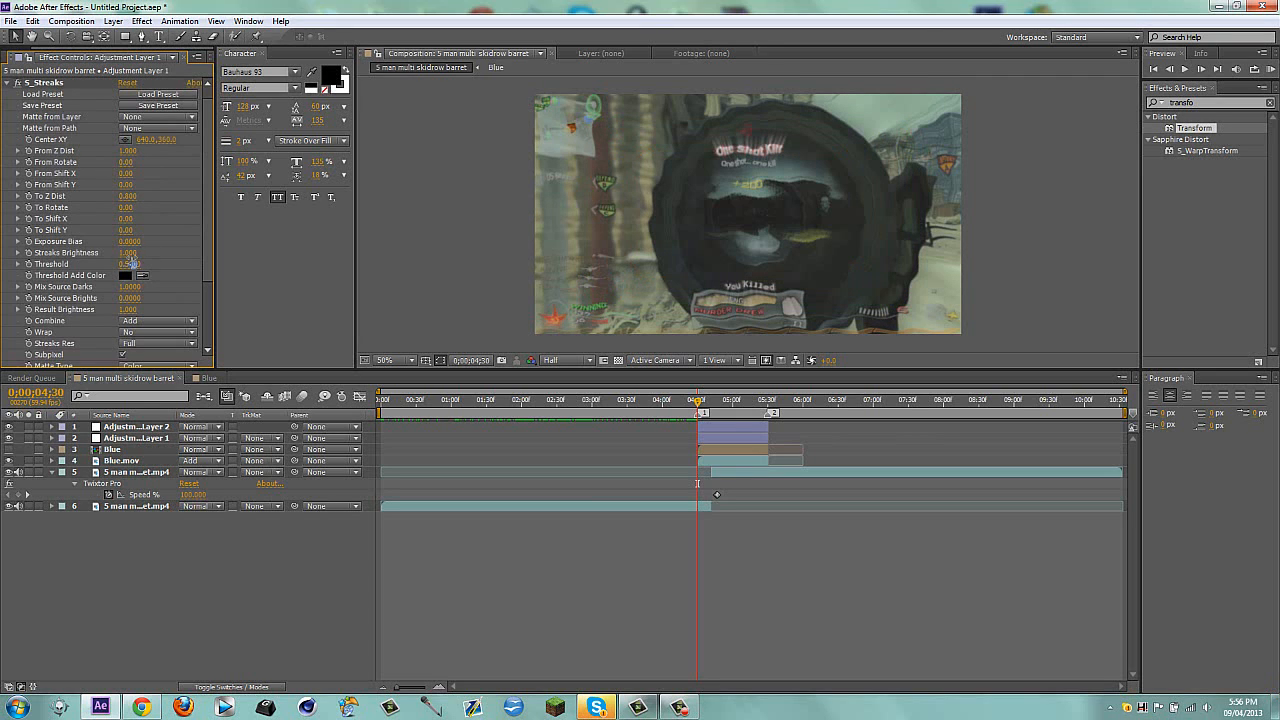
key(Return)
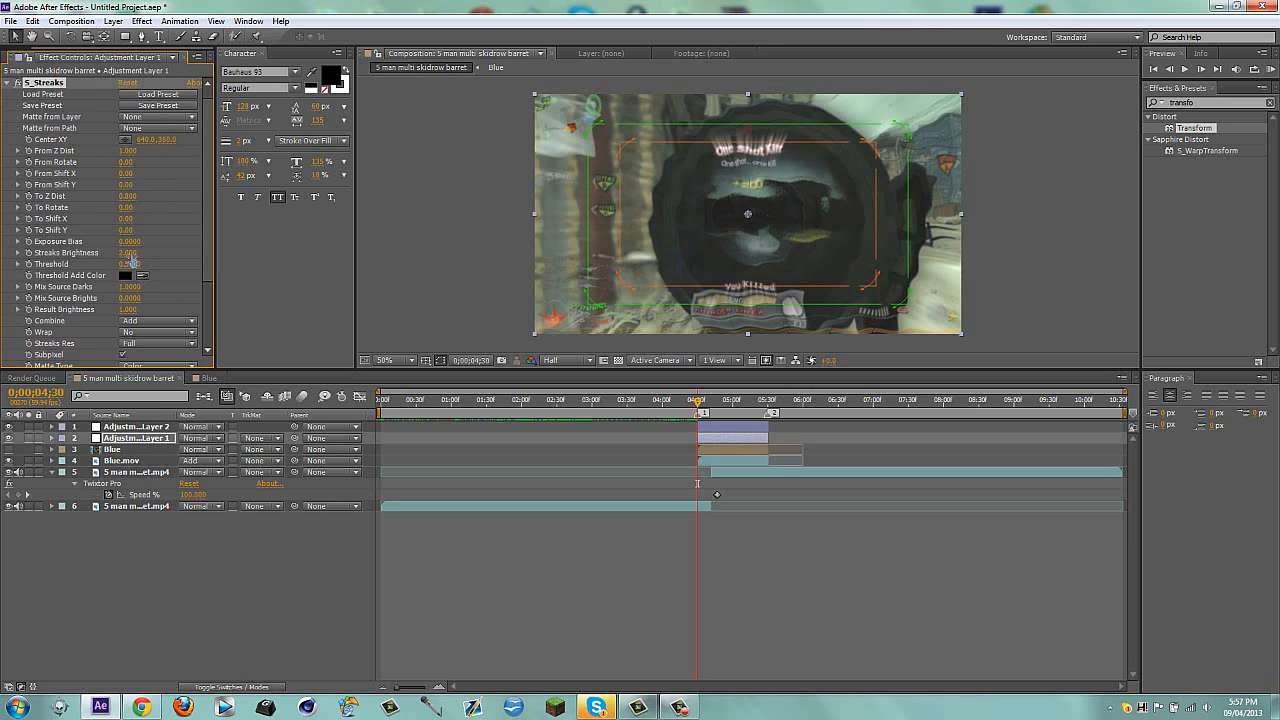
click(7, 84)
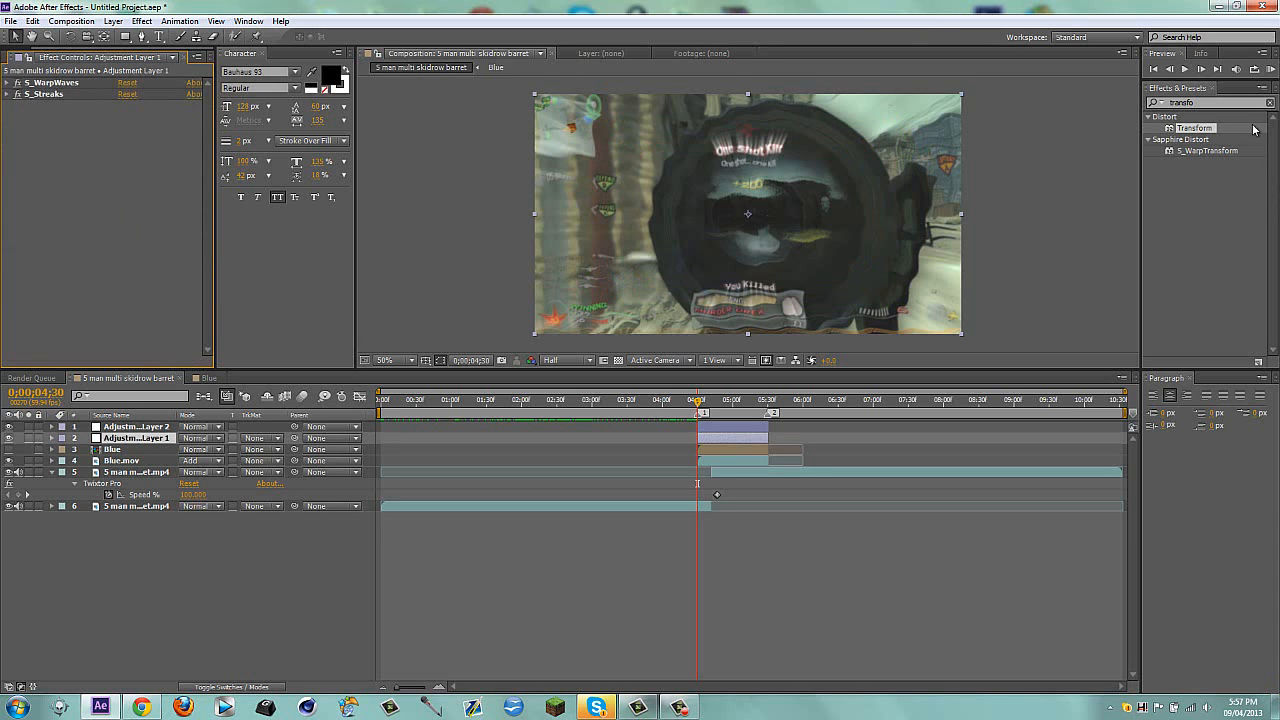
Search the effects for "light bu" and apply CC Light Burst 2.5 to Adjustment Layer 1
click(1224, 101)
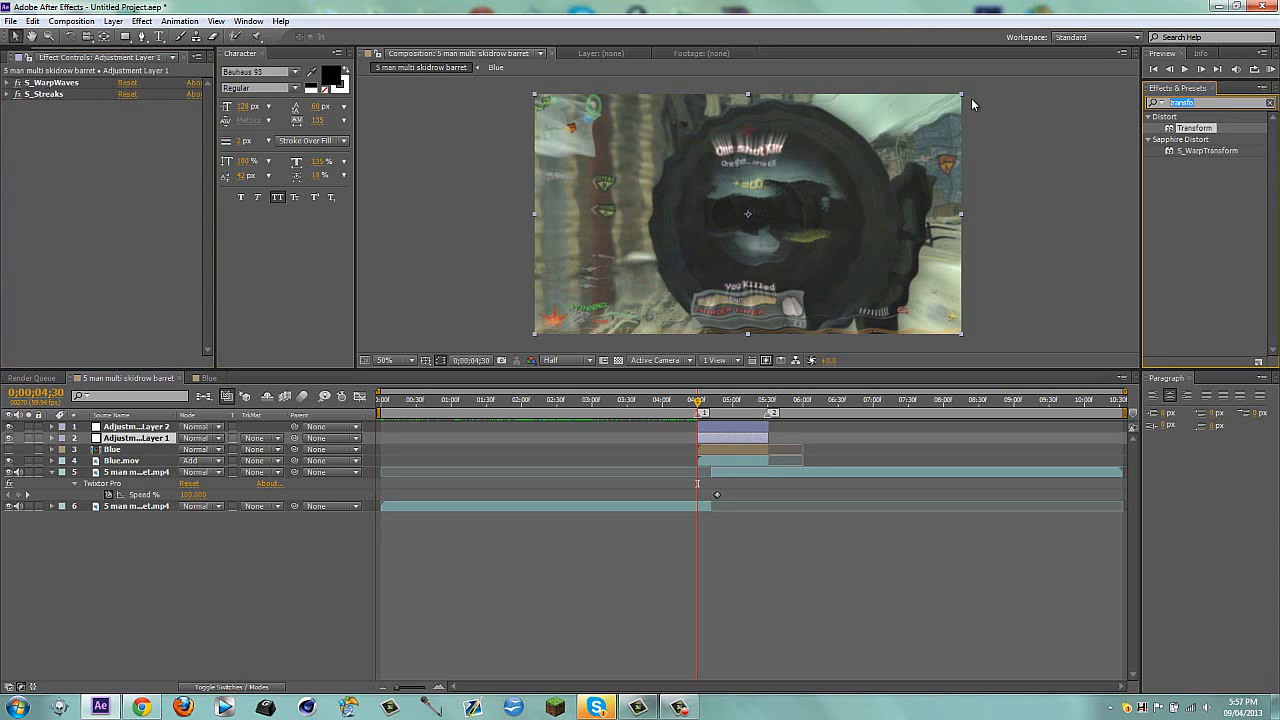
key(BackSpace)
text(light bu)
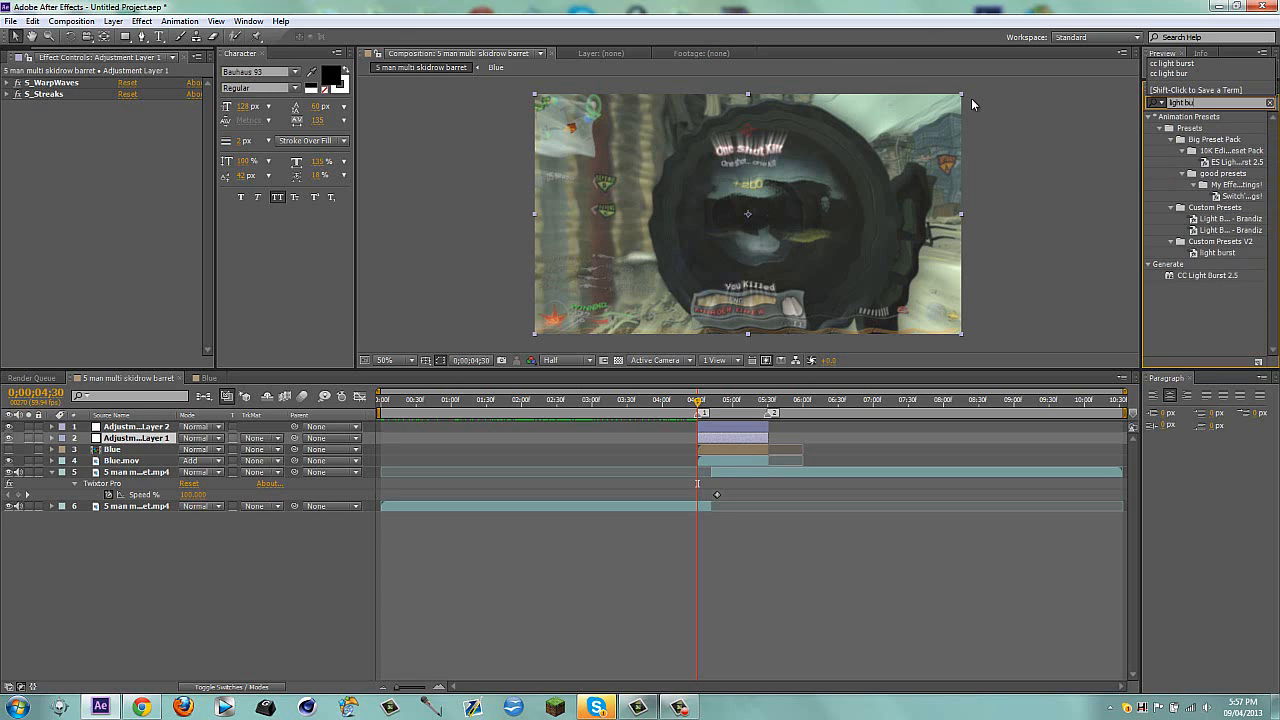
drag(1200, 276, 712, 442)
click(236, 610)
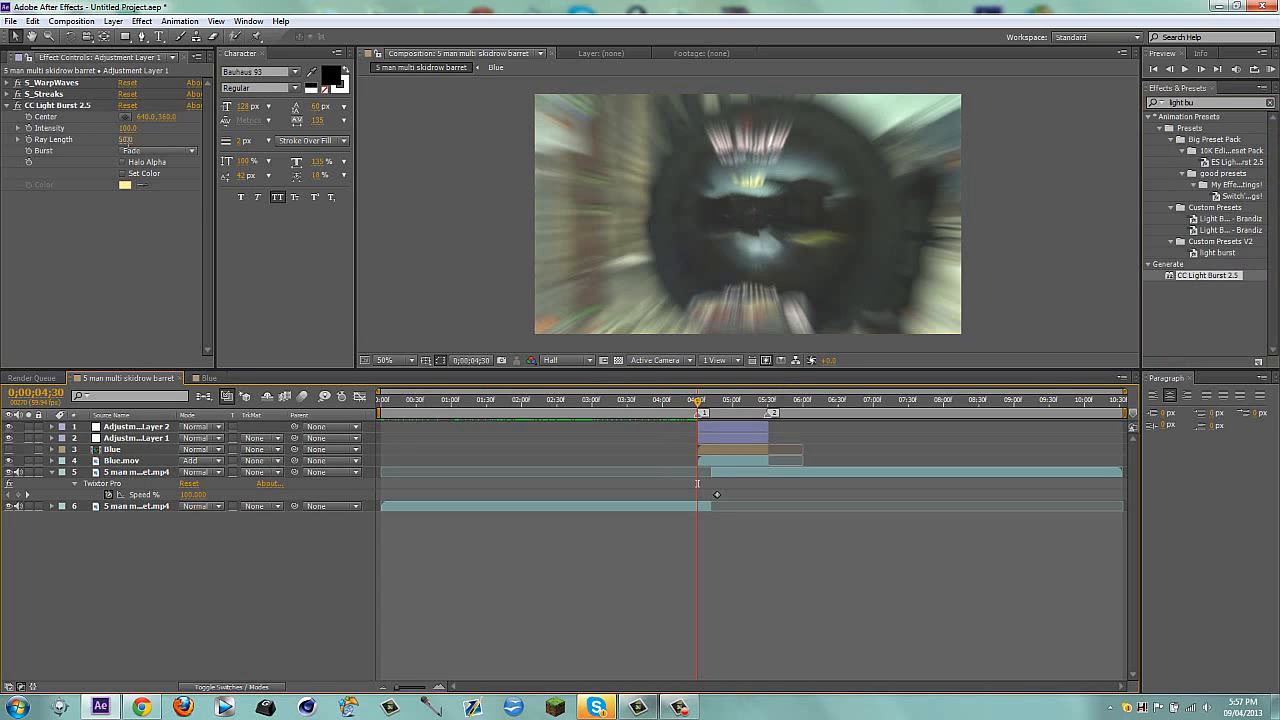
Set the CC Light Burst 2.5 ray length to 20
click(128, 139)
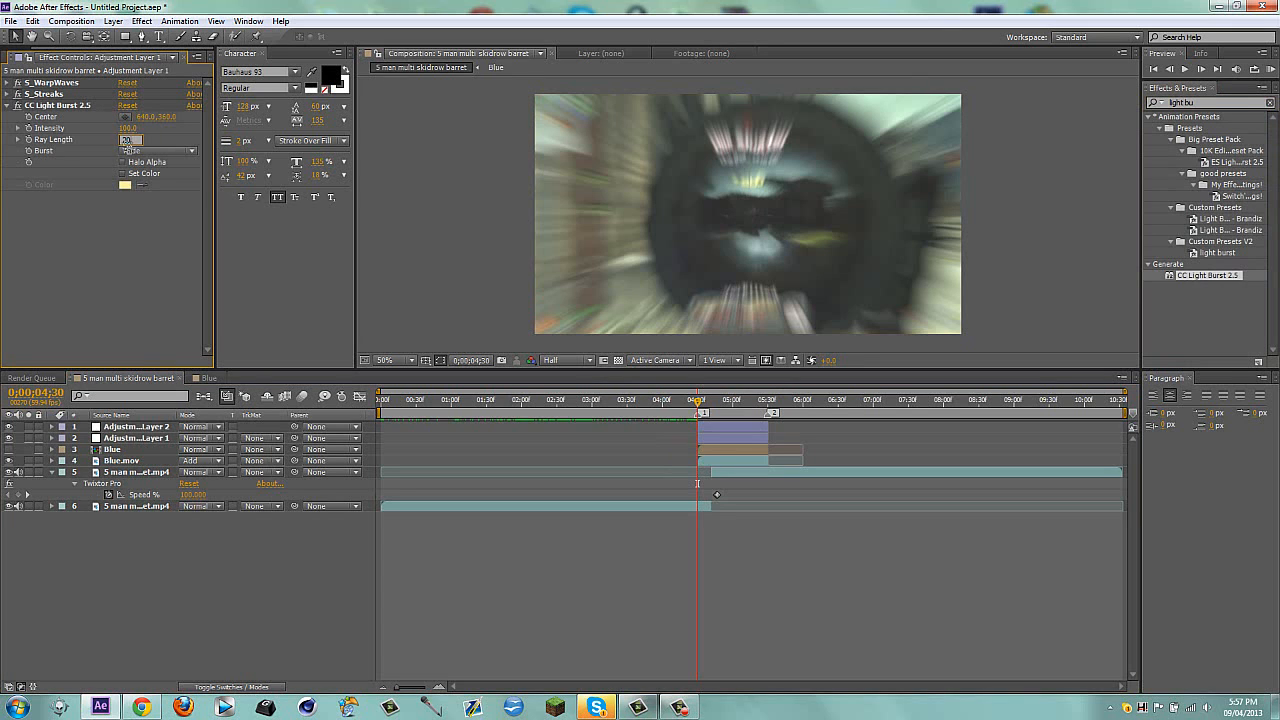
text(20)
key(Return)
click(182, 574)
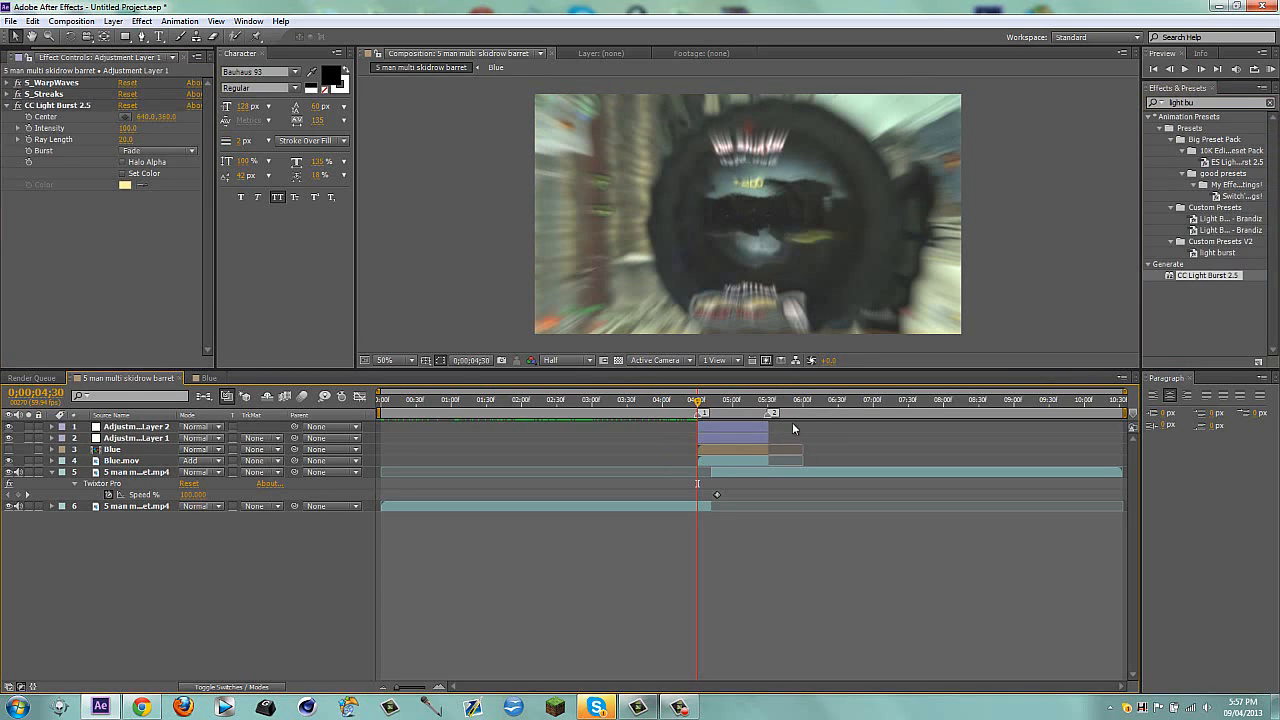
Collapse the Displacement Map and Transform settings on Adjustment Layer 2 and review the effects on Adjustment Layer 1
click(736, 428)
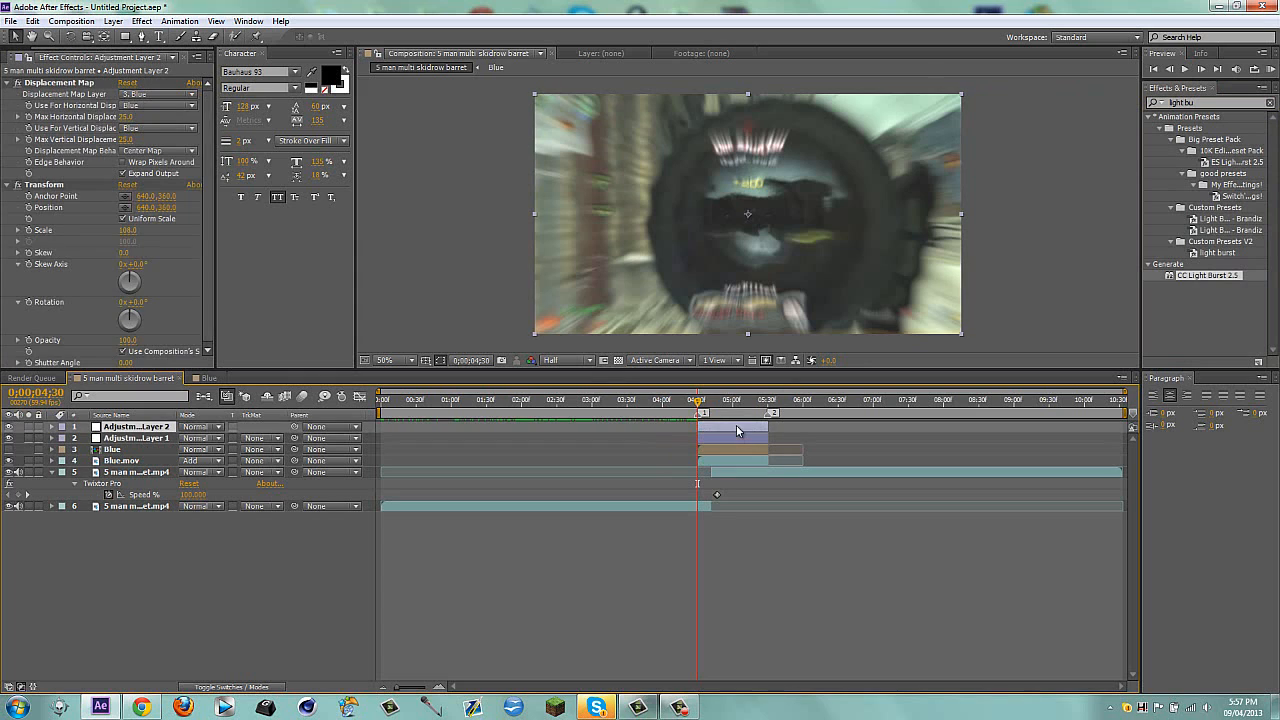
click(7, 84)
click(8, 94)
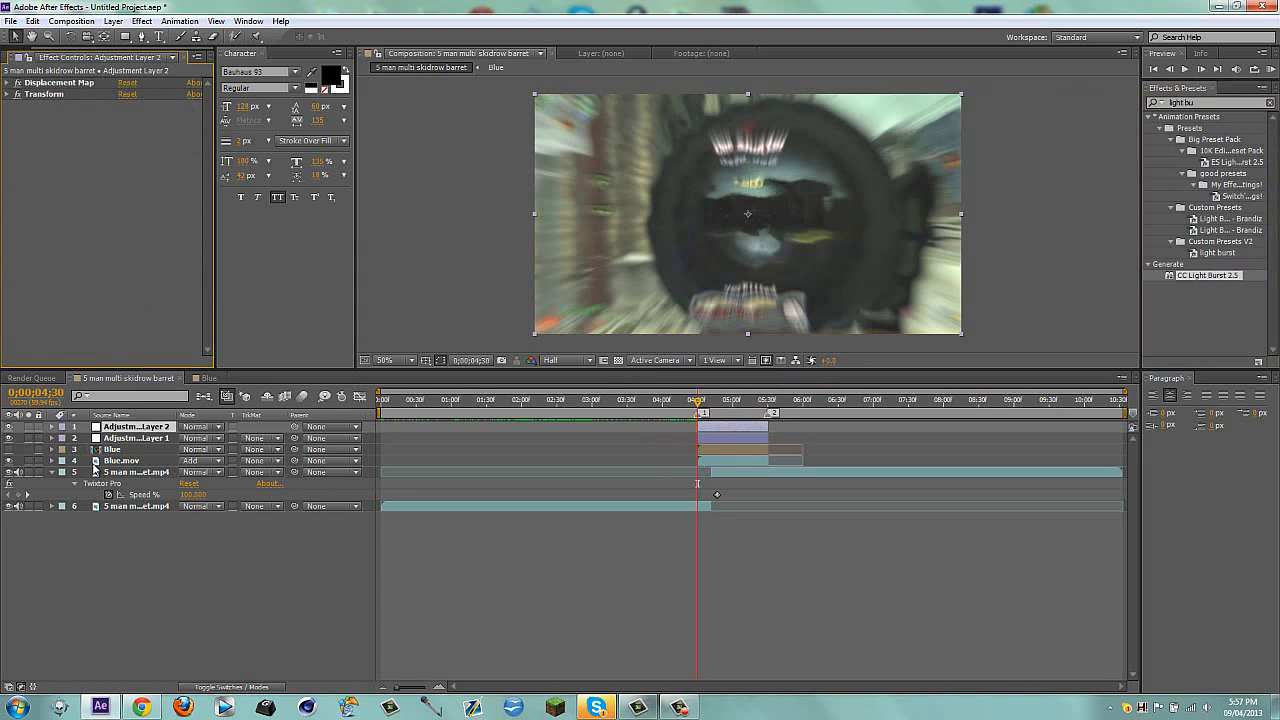
click(115, 450)
click(127, 439)
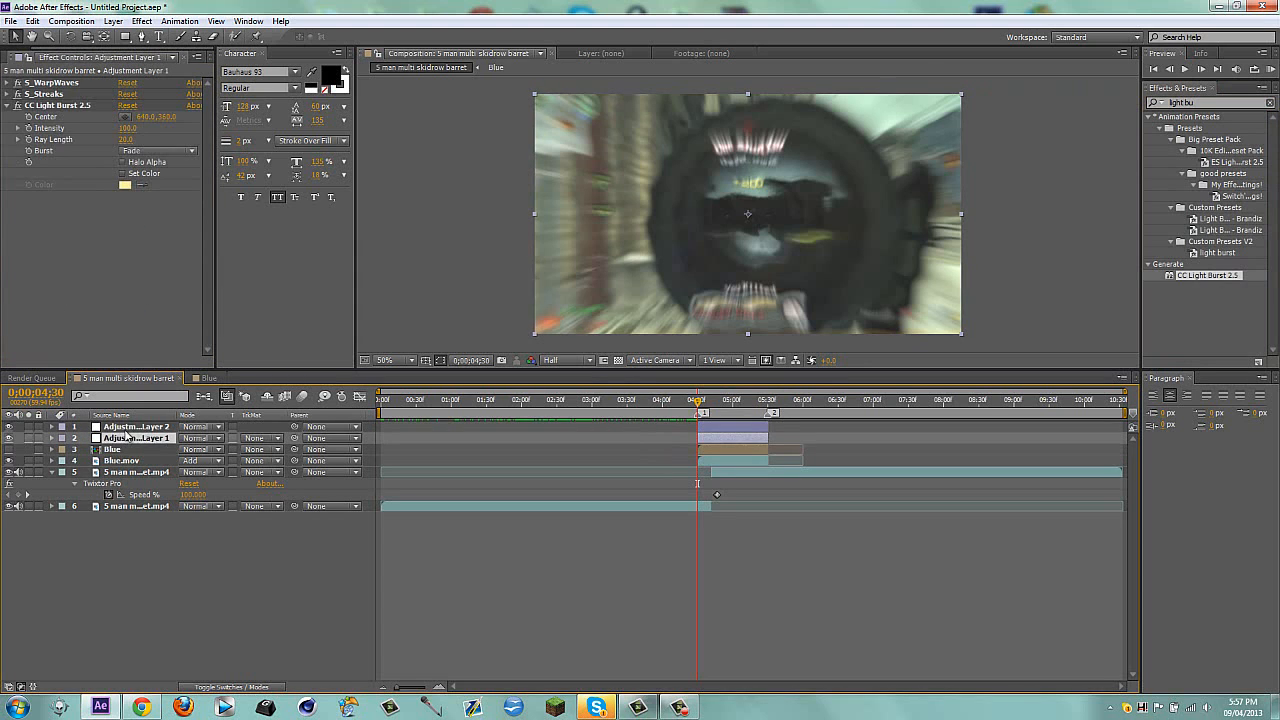
Try a second Displacement Map on Adjustment Layer 2 with the Blue layer as its map, and remove it
click(175, 427)
drag(1207, 103, 970, 94)
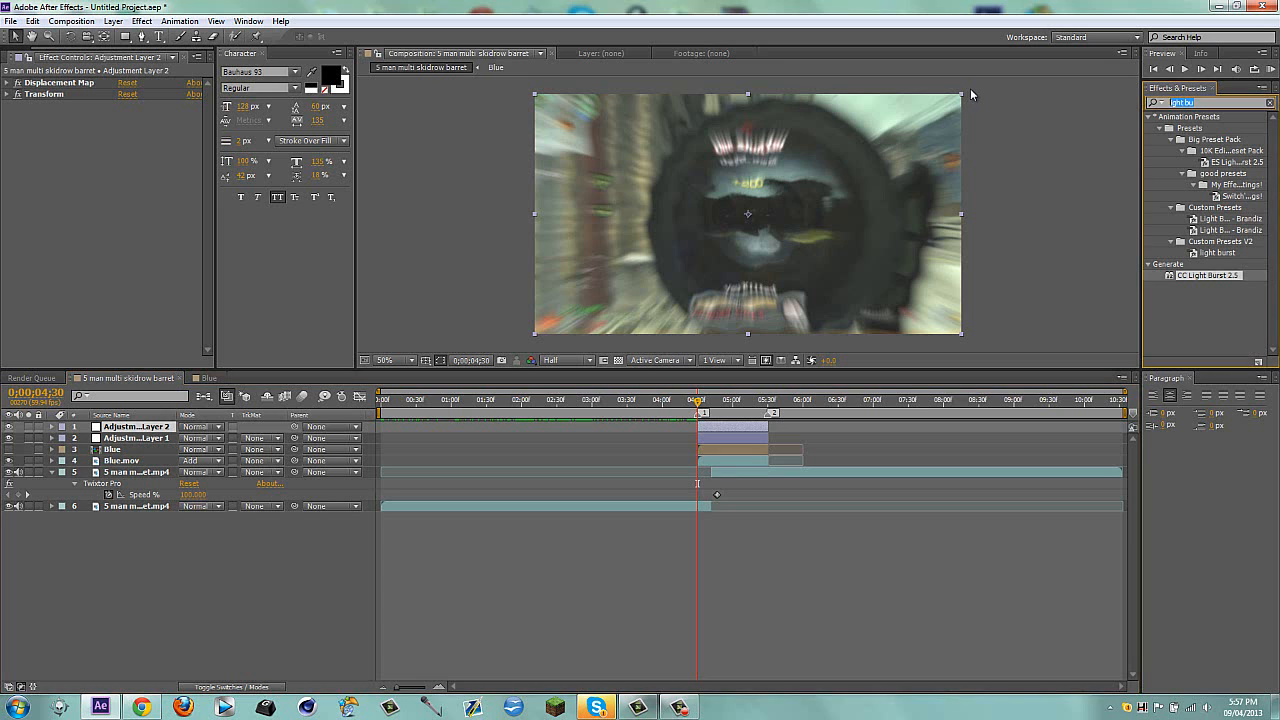
text(displace)
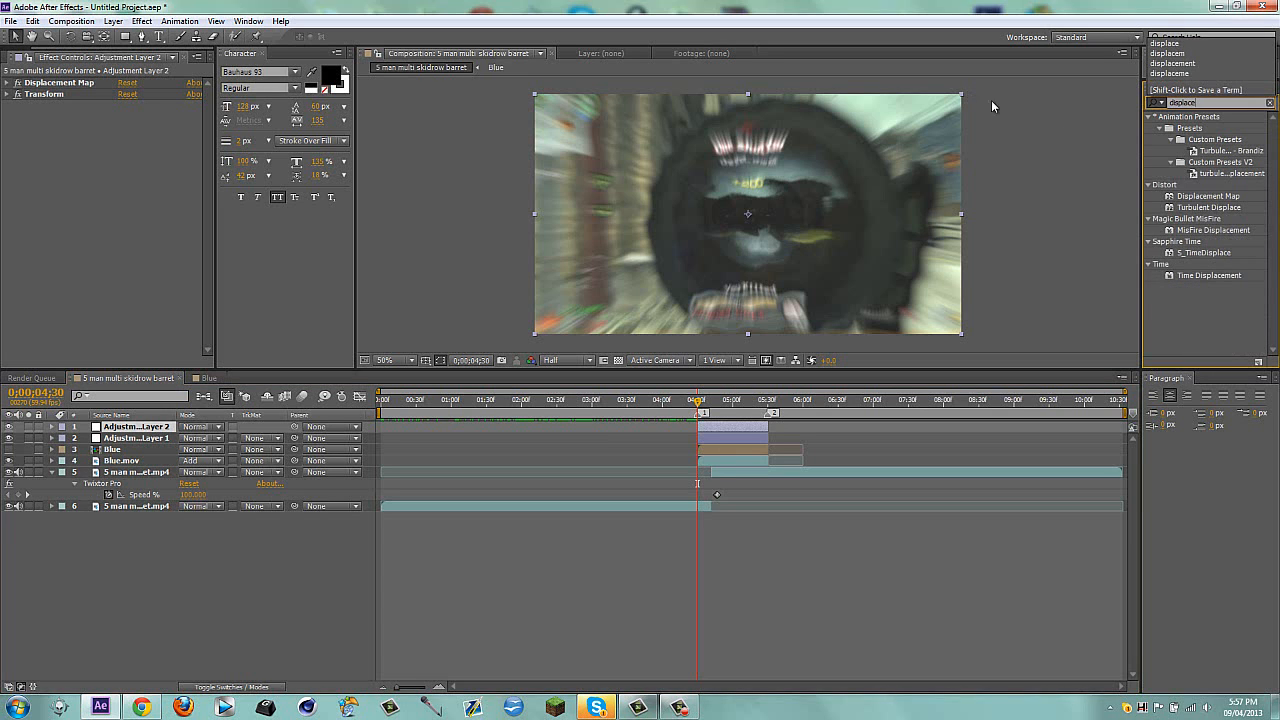
click(1221, 199)
drag(1221, 204, 900, 110)
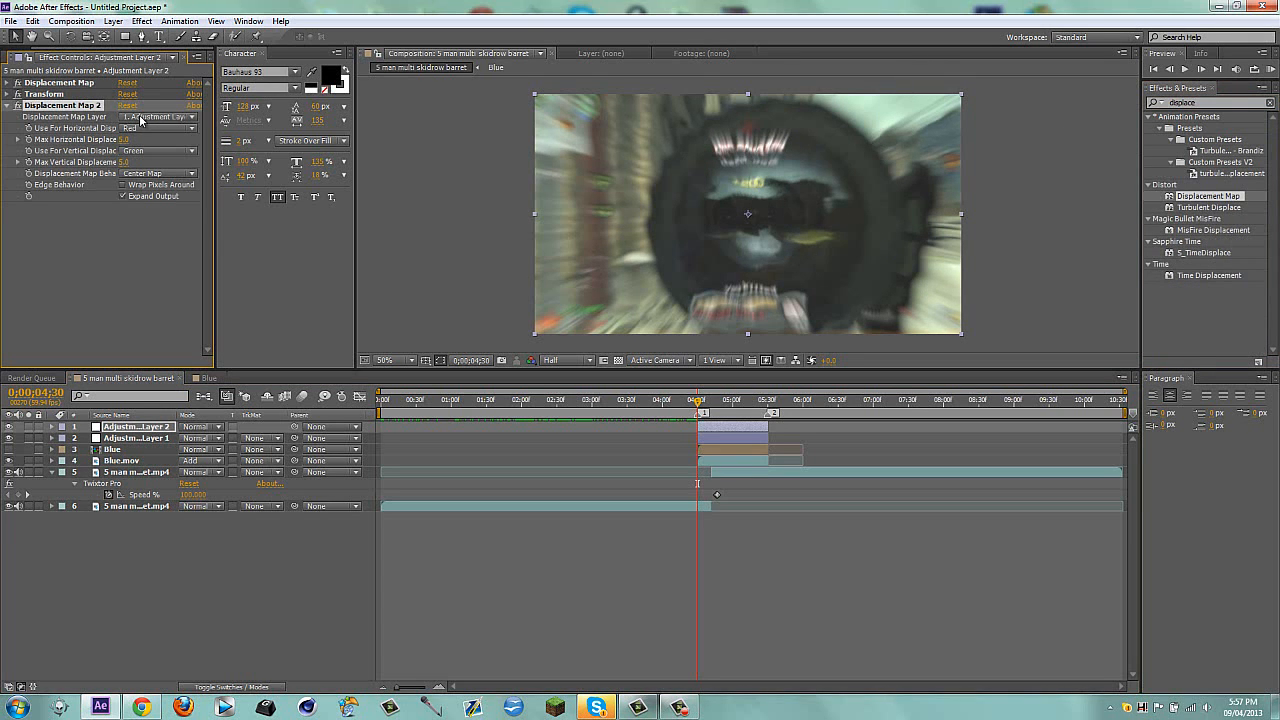
click(140, 120)
click(145, 175)
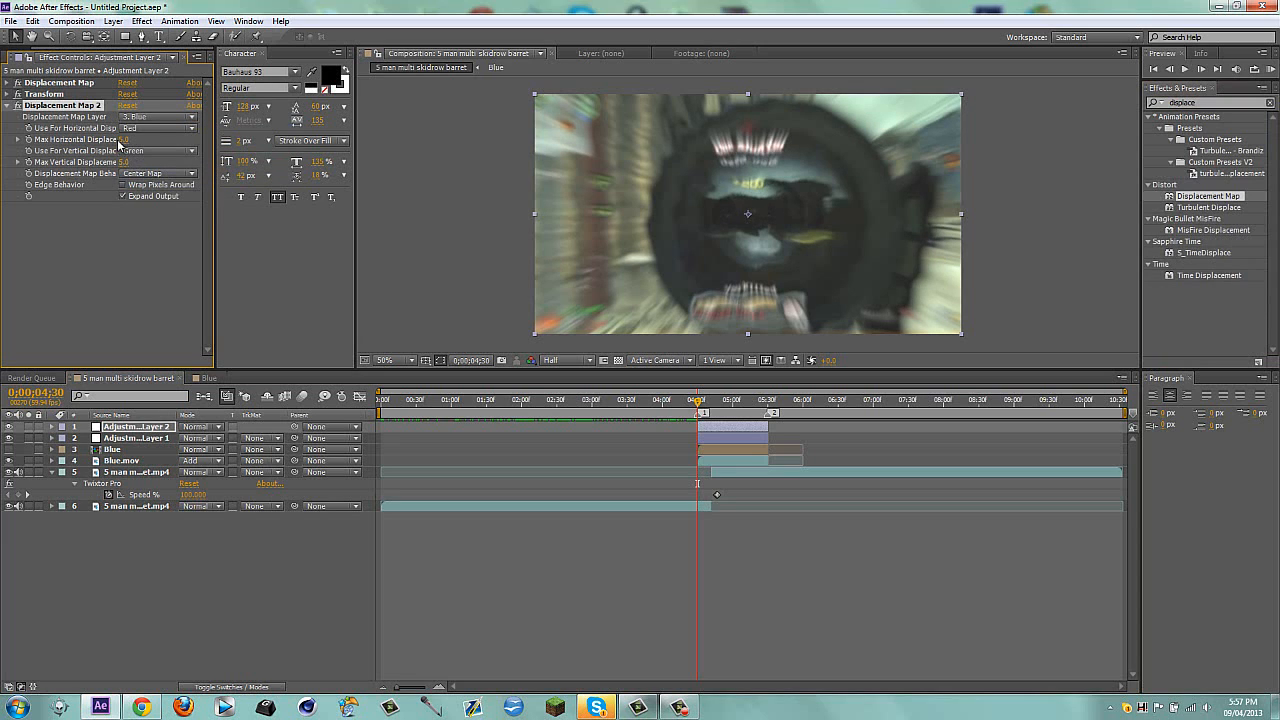
key(Delete)
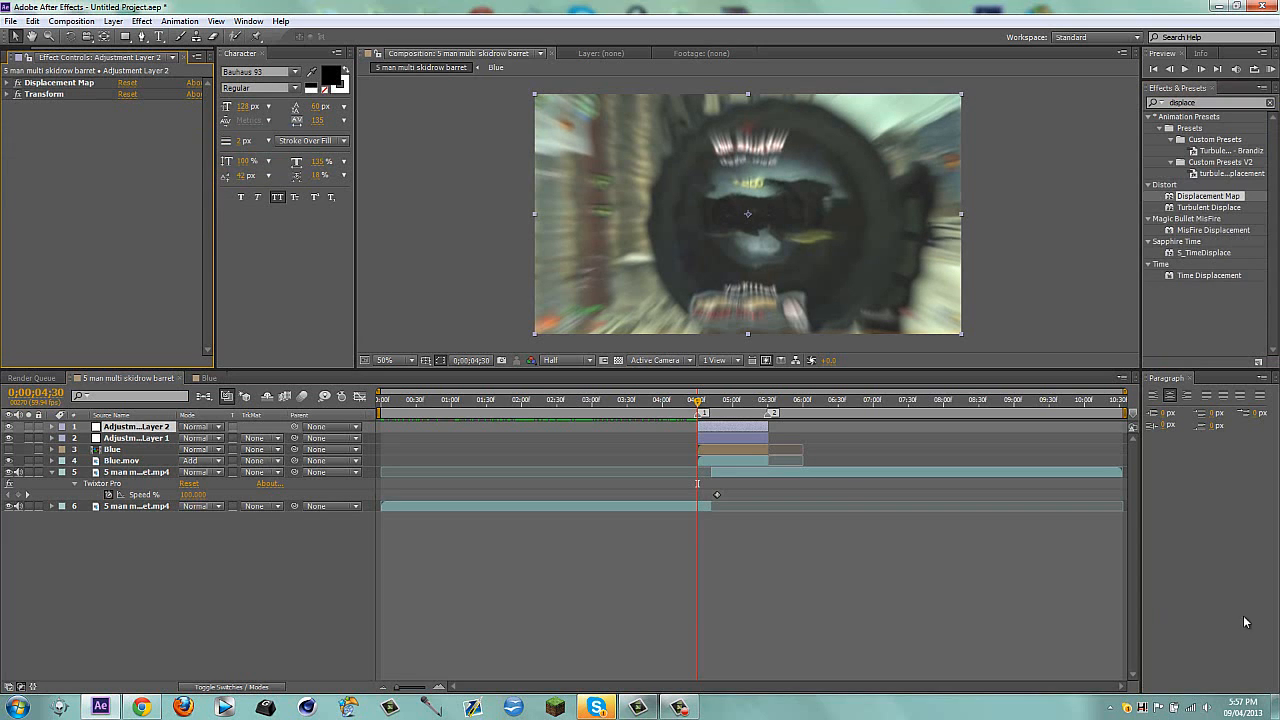
Try the Turbulent Displace effect on Adjustment Layer 2, check its displacement types, and delete the effect
drag(1209, 208, 722, 427)
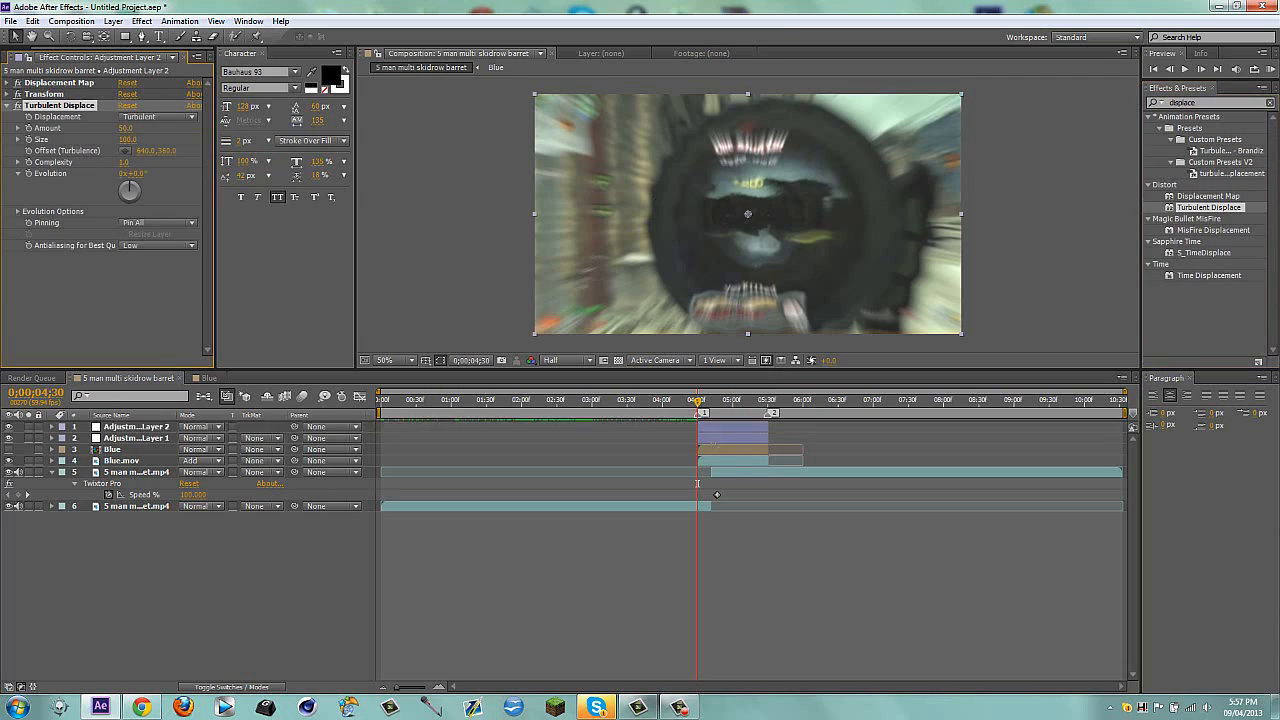
click(150, 118)
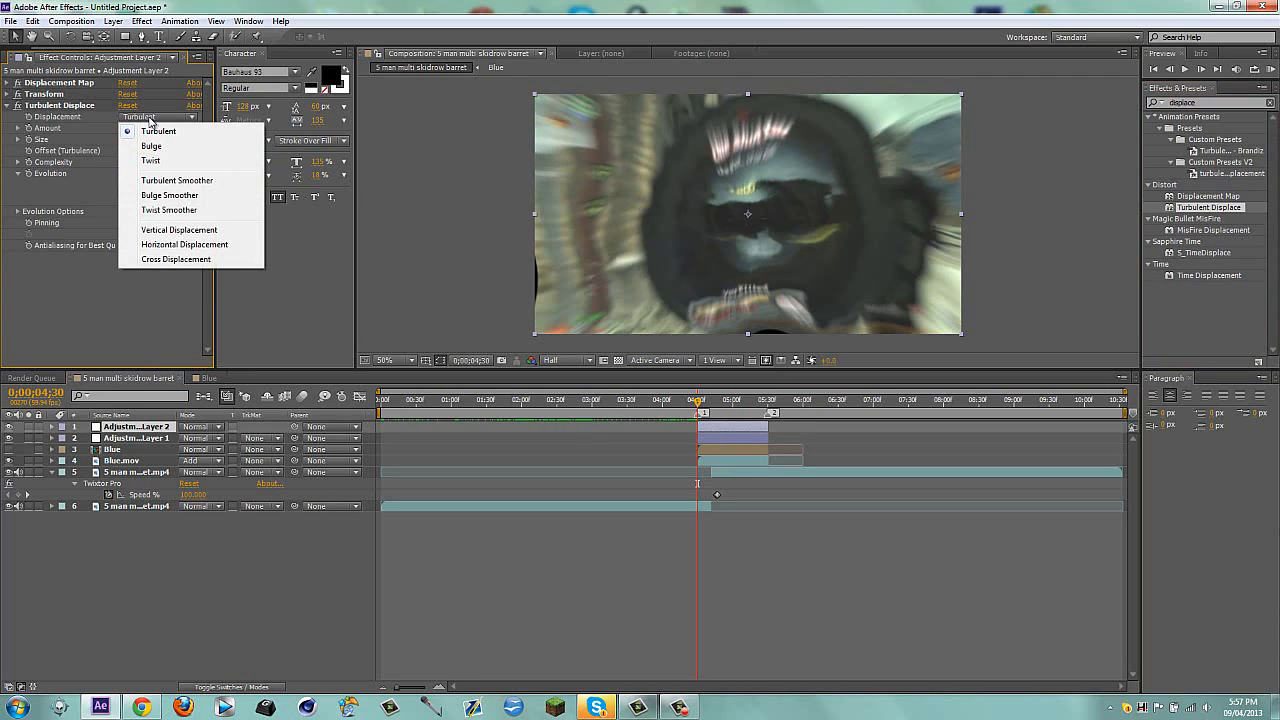
click(28, 258)
click(55, 107)
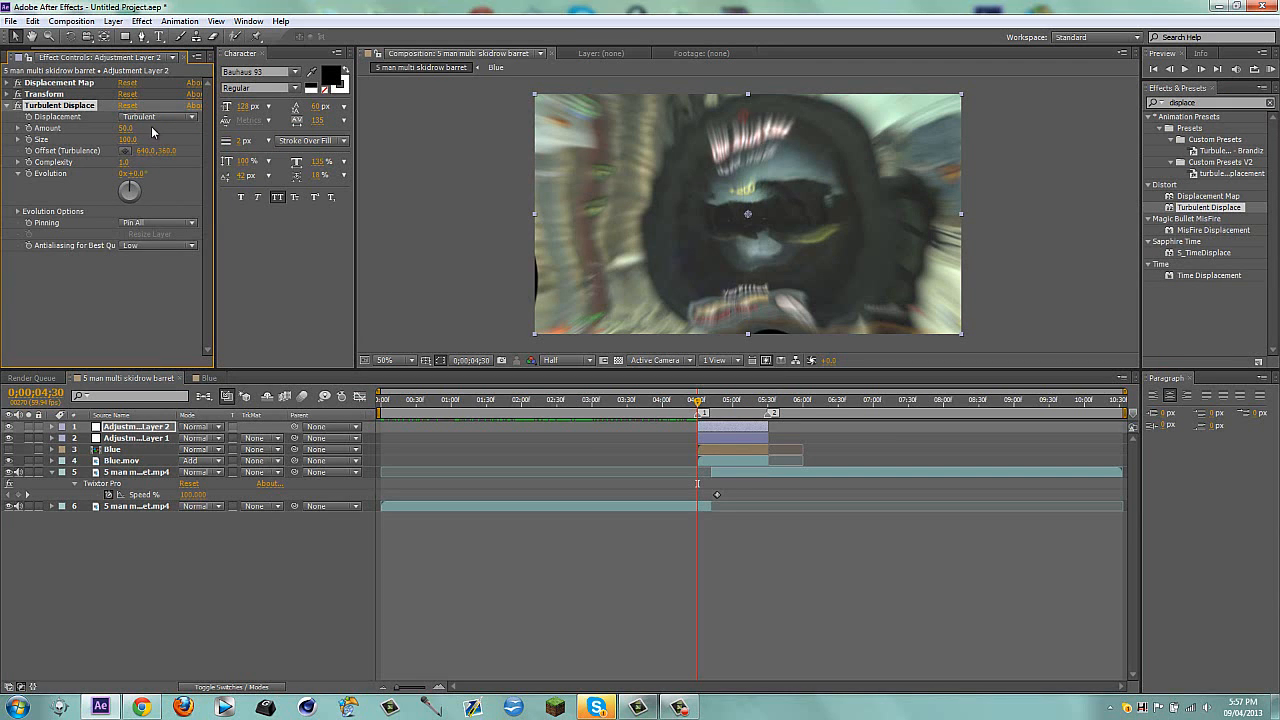
key(Delete)
click(237, 611)
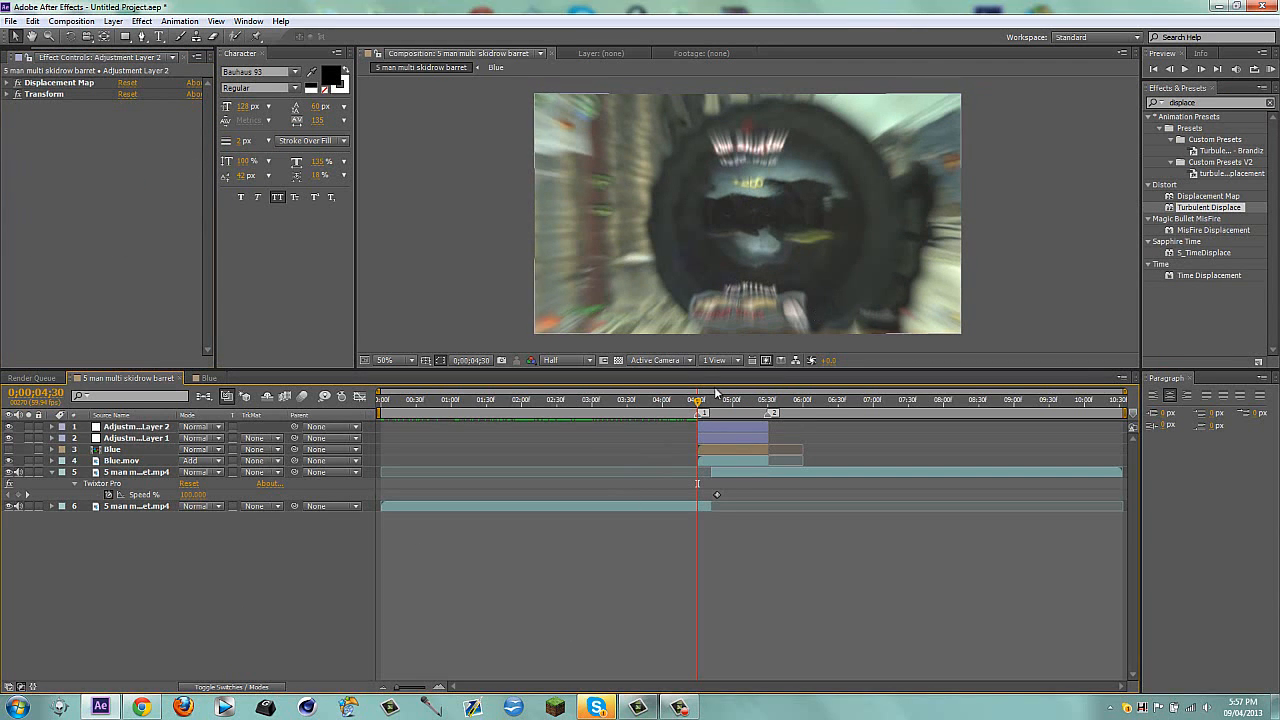
Change the Skype online status
right_click(1127, 711)
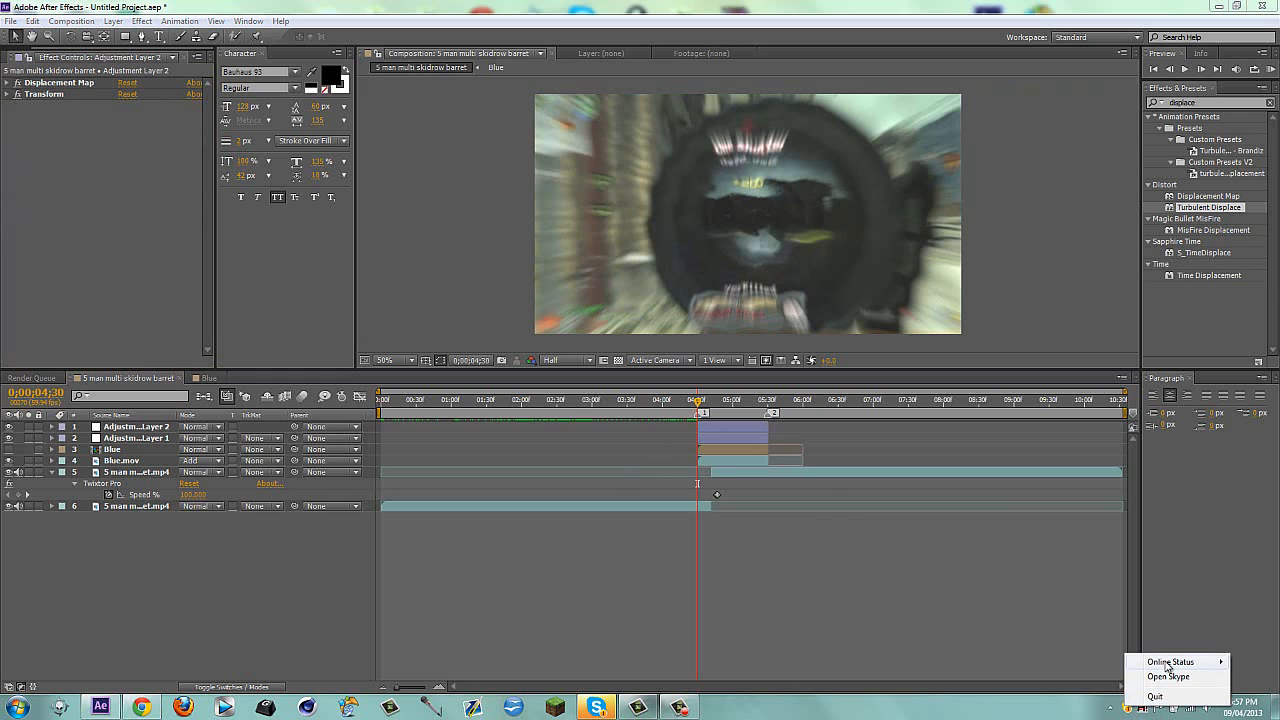
mouse_move(1145, 662)
click(1066, 596)
click(1098, 652)
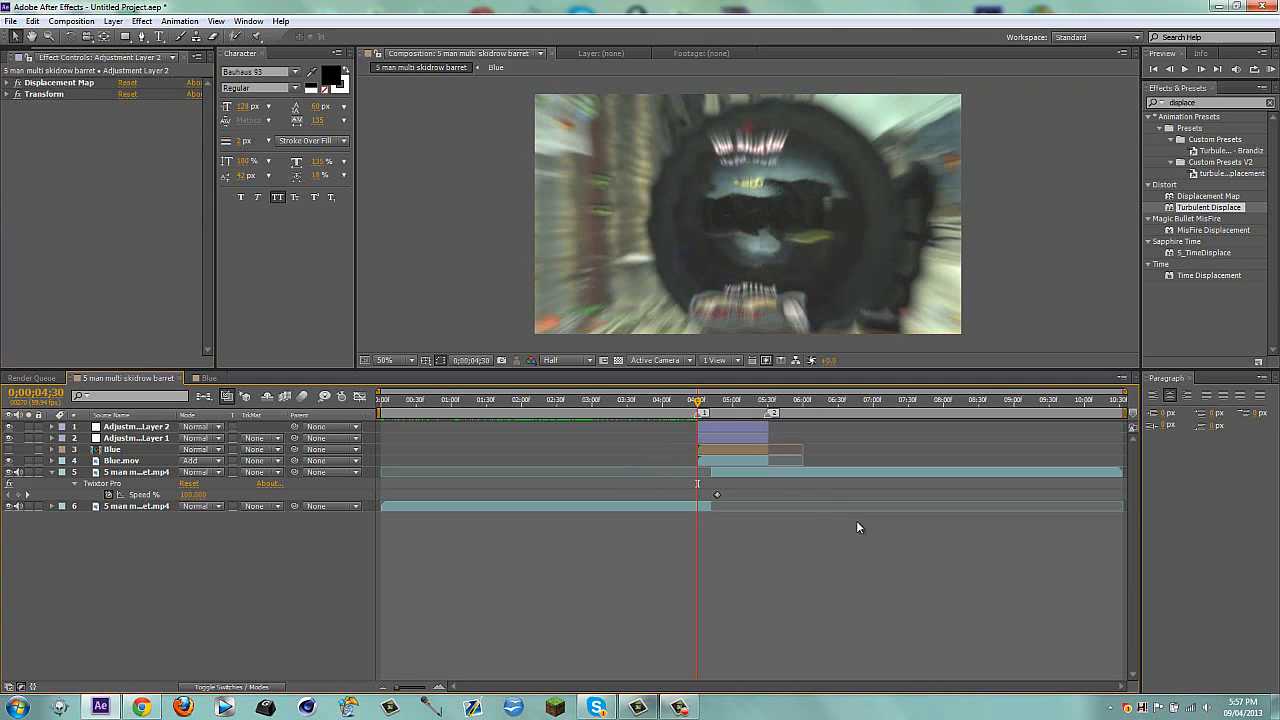
click(706, 434)
click(701, 428)
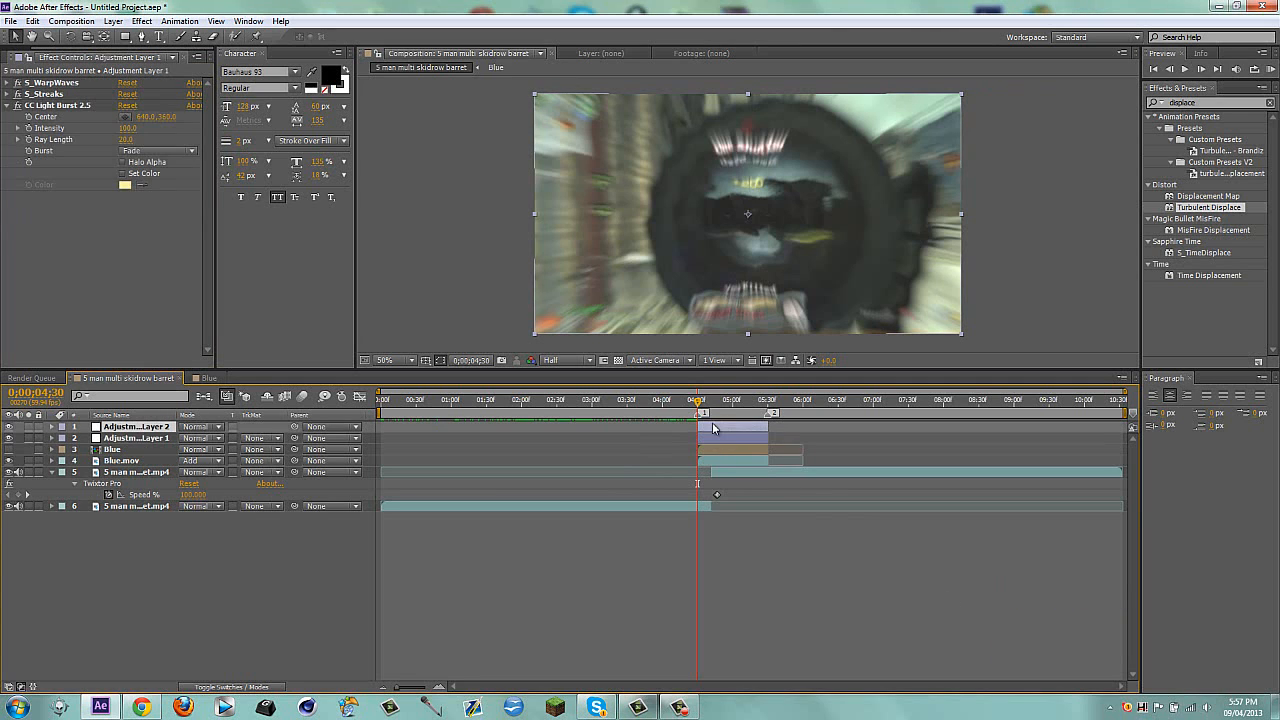
click(113, 440)
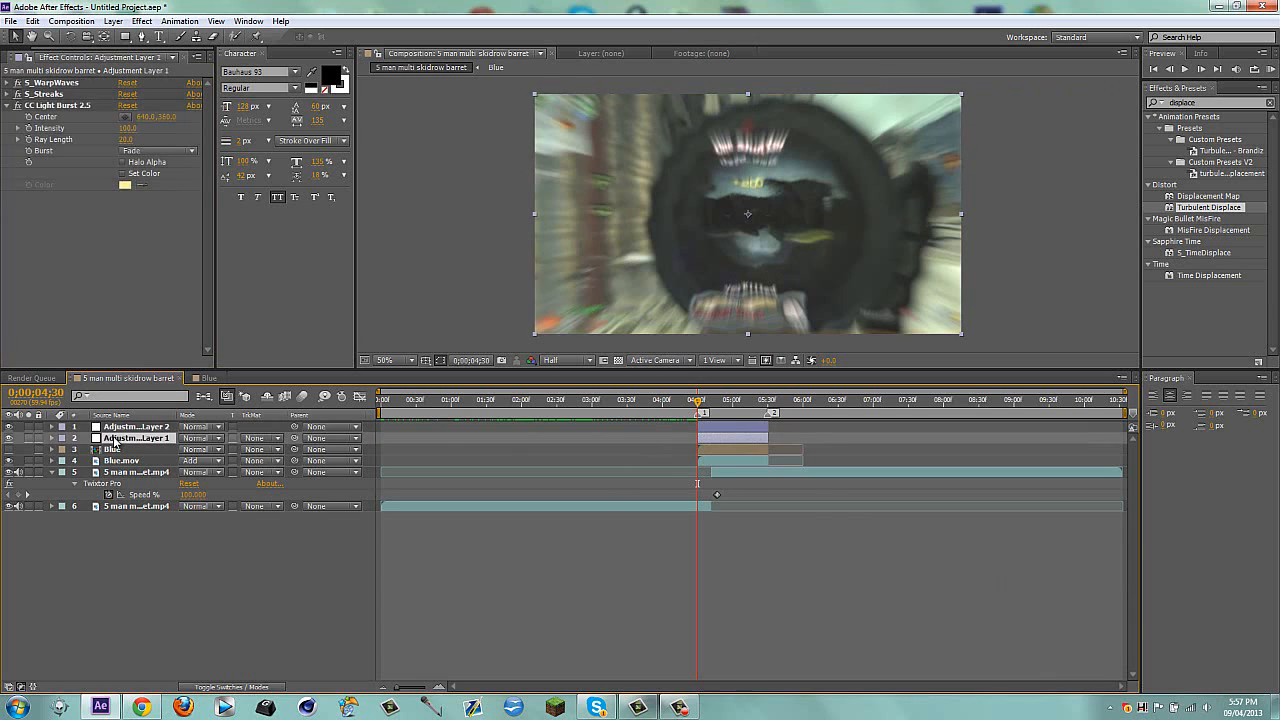
click(93, 534)
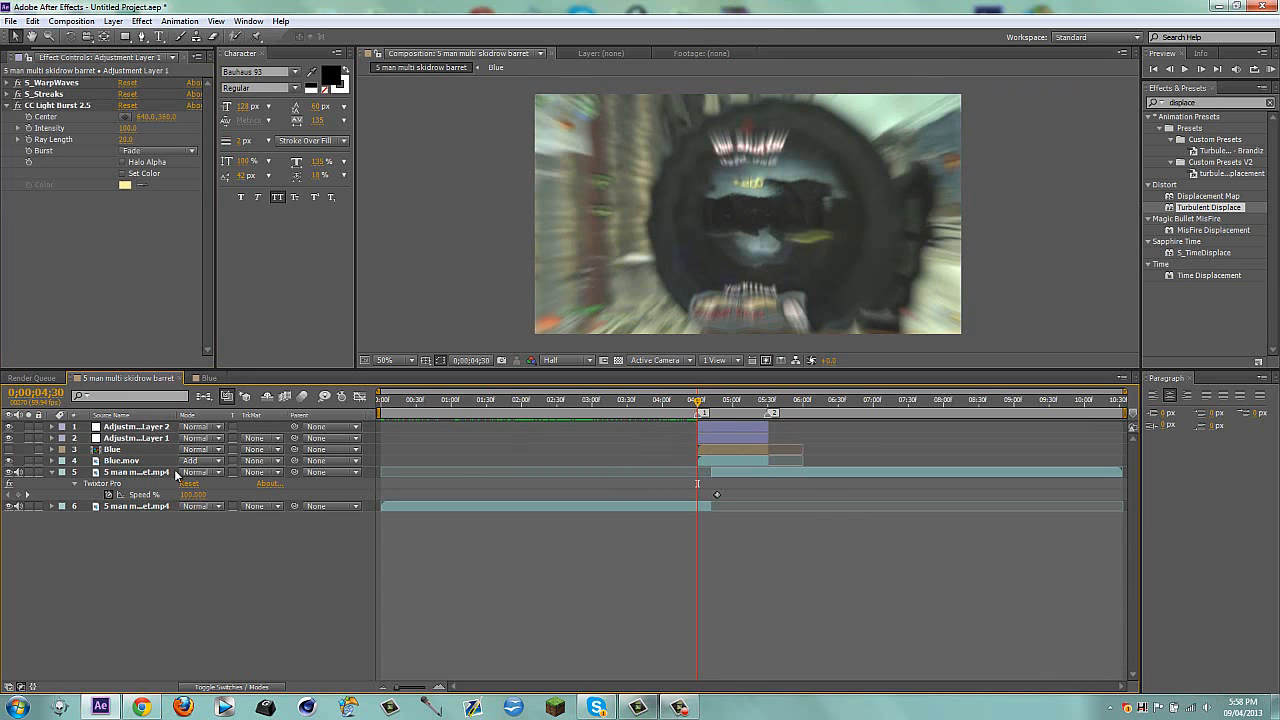
Move the Blue.mov layer directly above Adjustment Layer 1 and return to the composition view
double_click(125, 461)
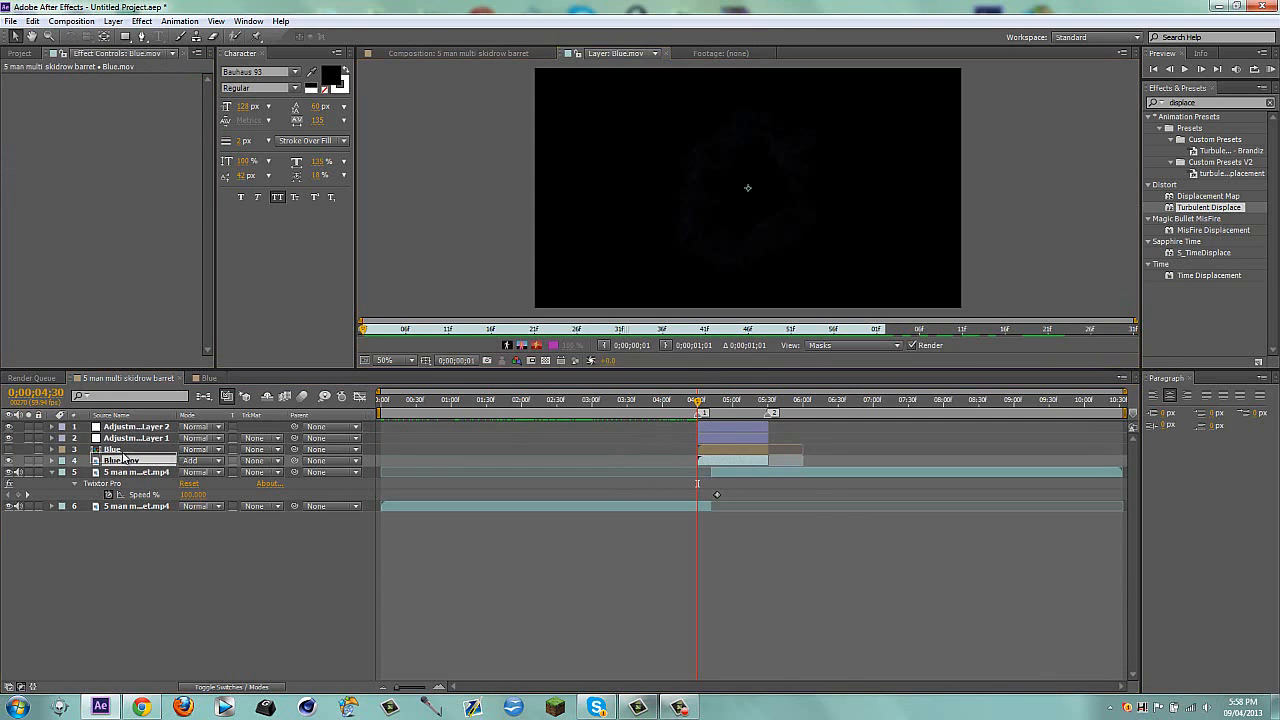
drag(125, 442, 125, 436)
click(460, 53)
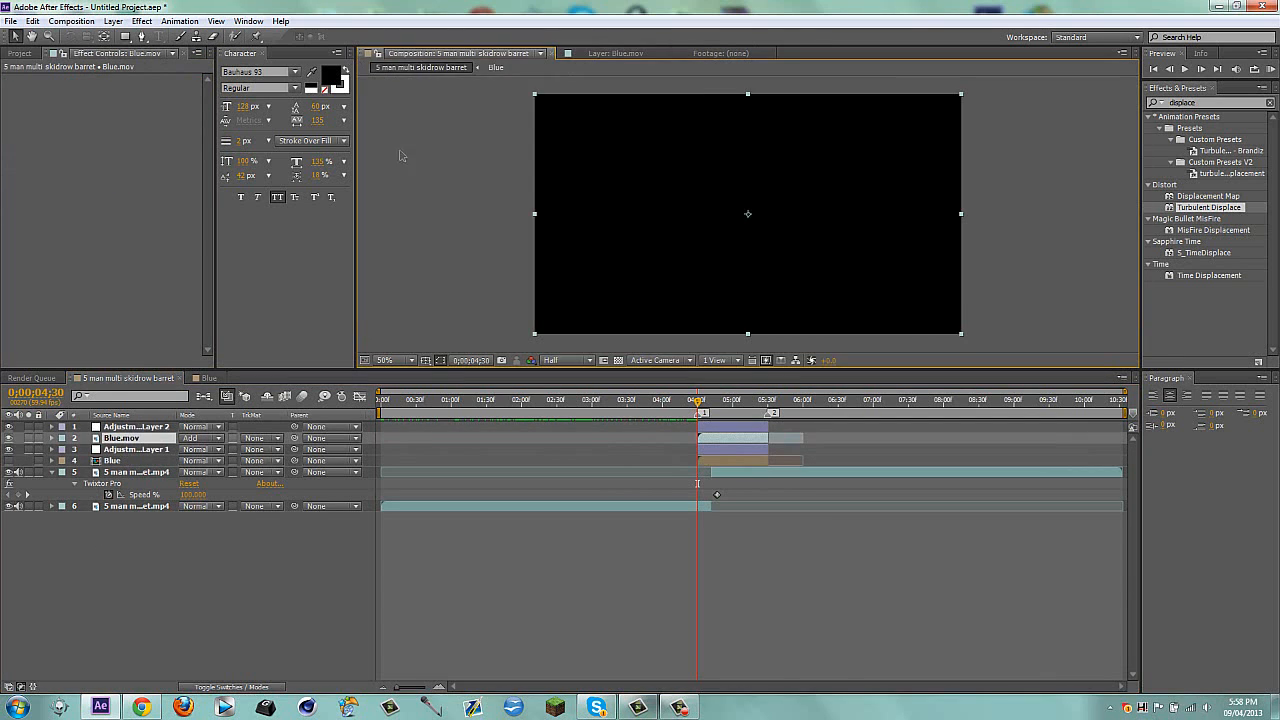
click(610, 520)
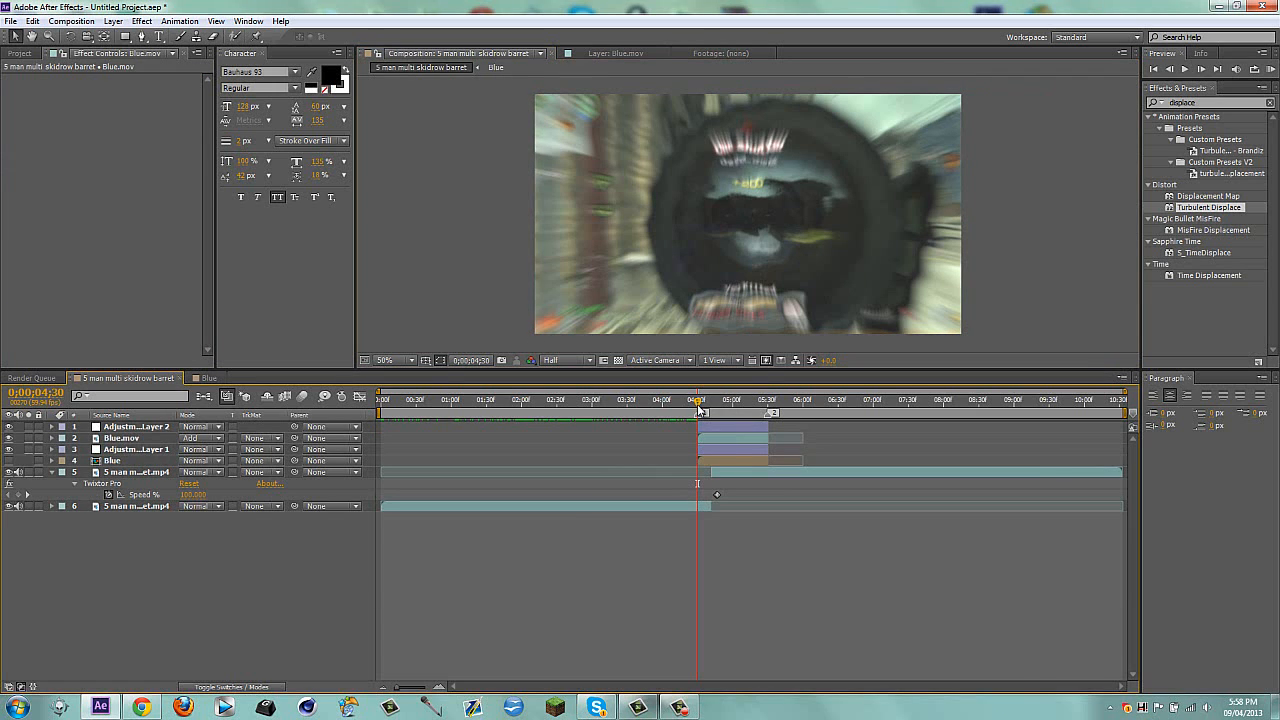
On Adjustment Layer 1, set starting keyframes at 0;00;04;30 for the CC Light Burst 2.5 Ray Length and the S_WarpWaves Amplitude
click(134, 450)
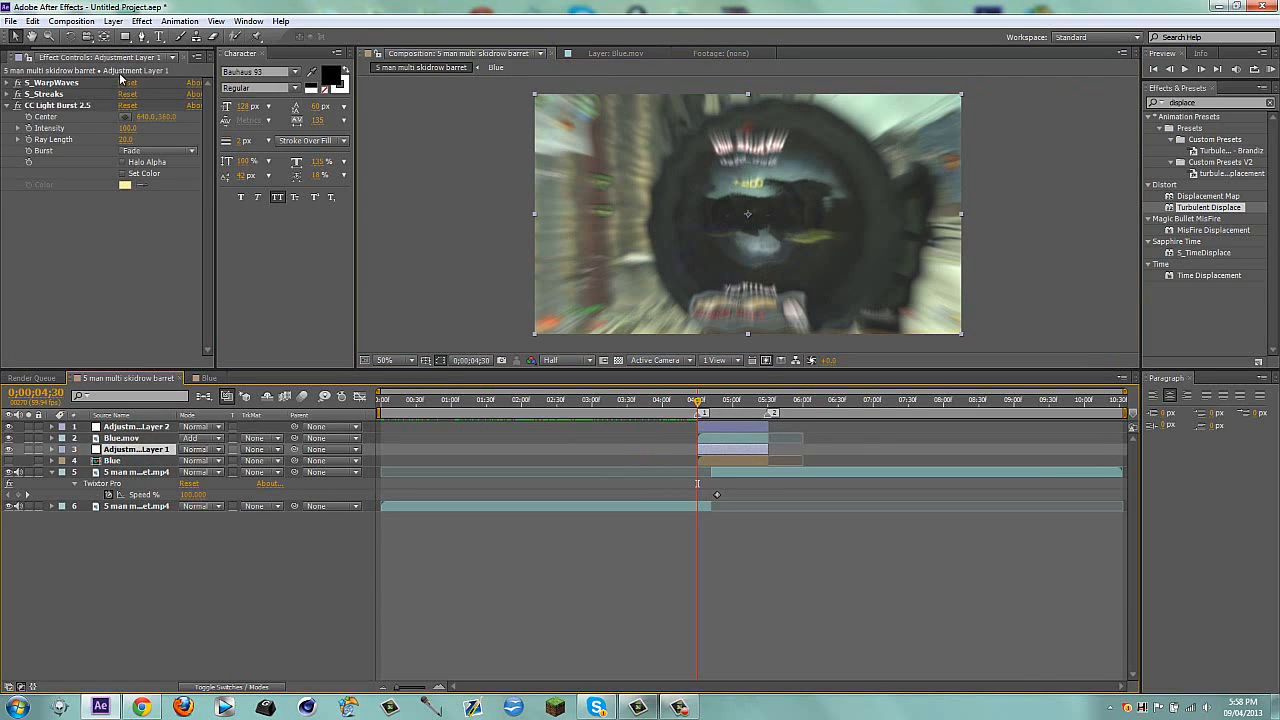
click(10, 108)
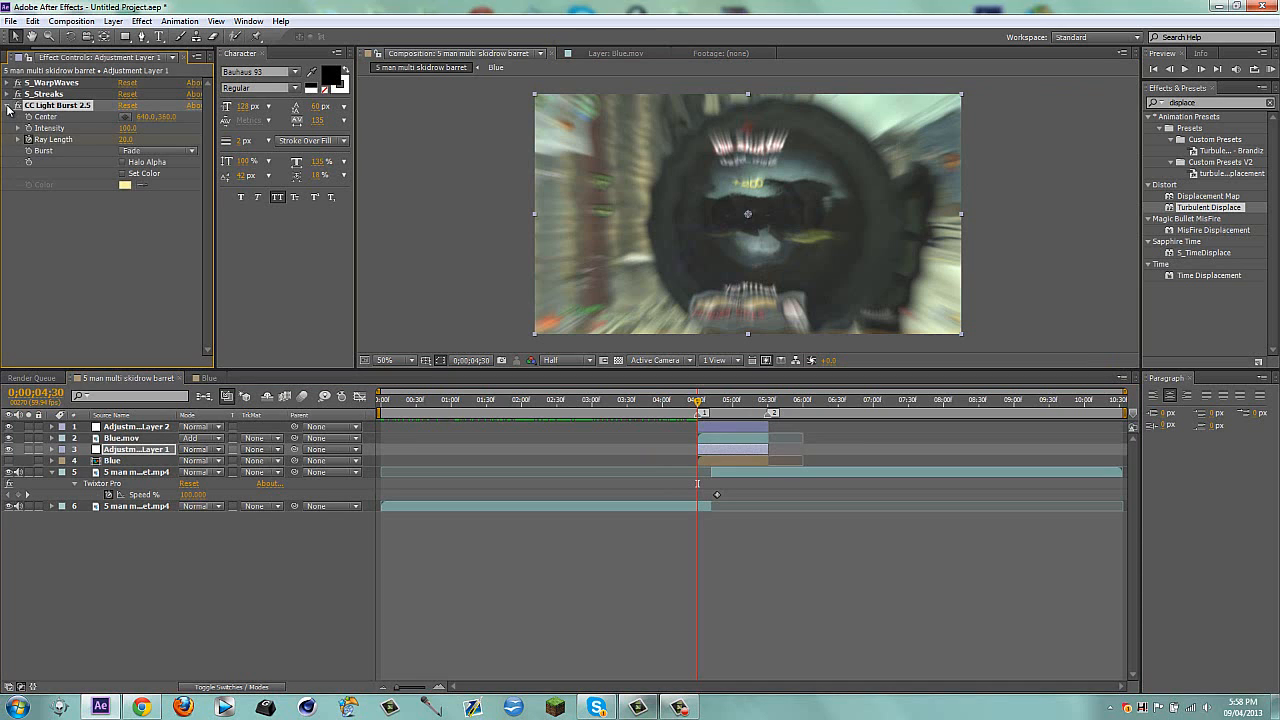
click(7, 105)
click(7, 94)
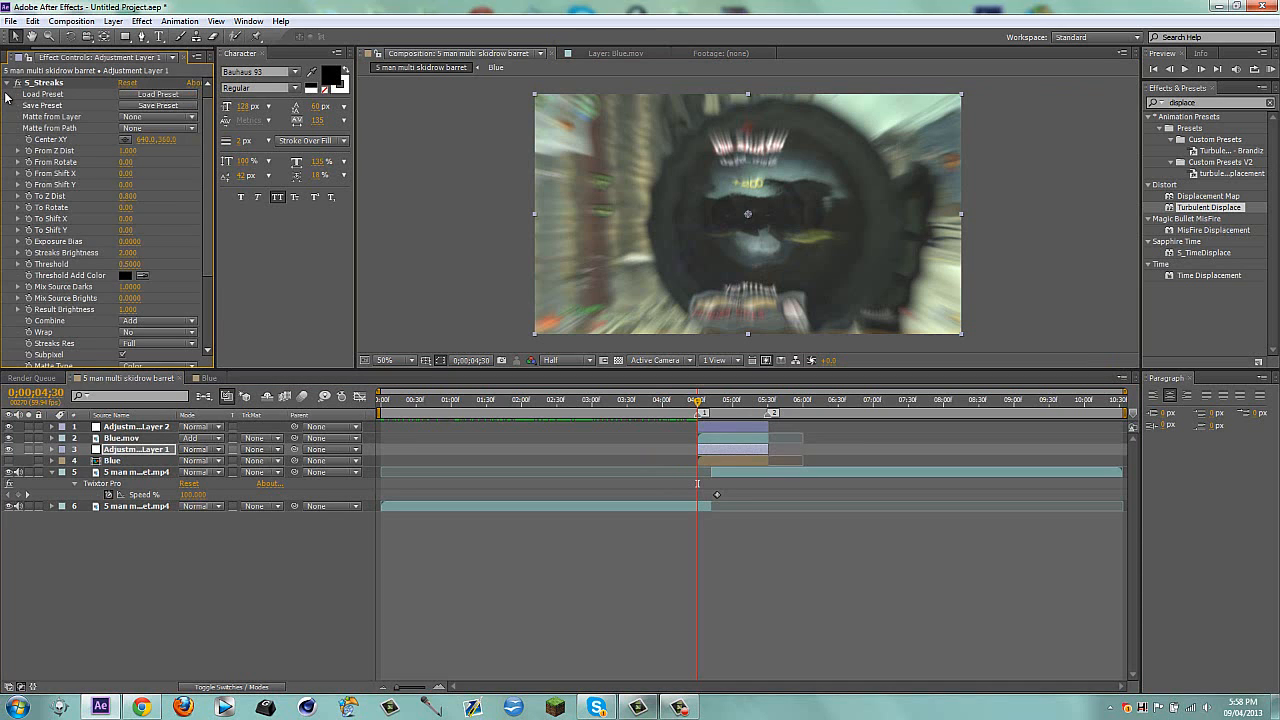
click(6, 83)
click(7, 84)
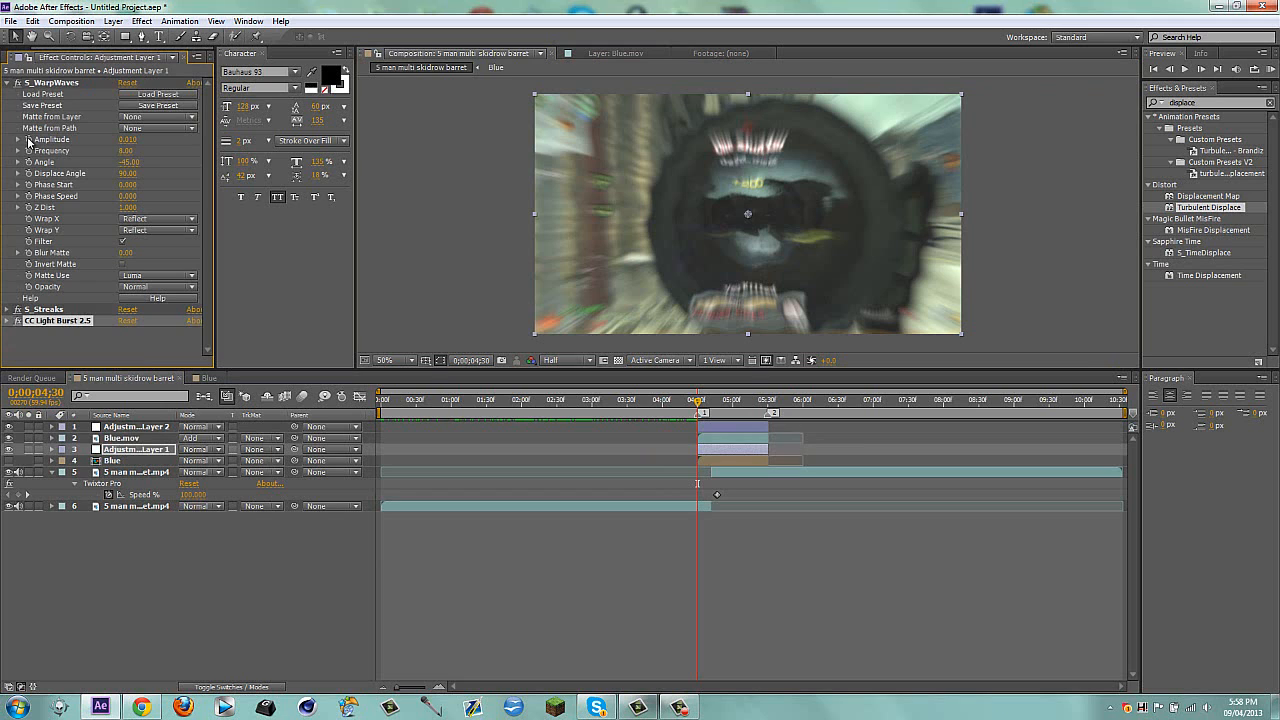
click(7, 84)
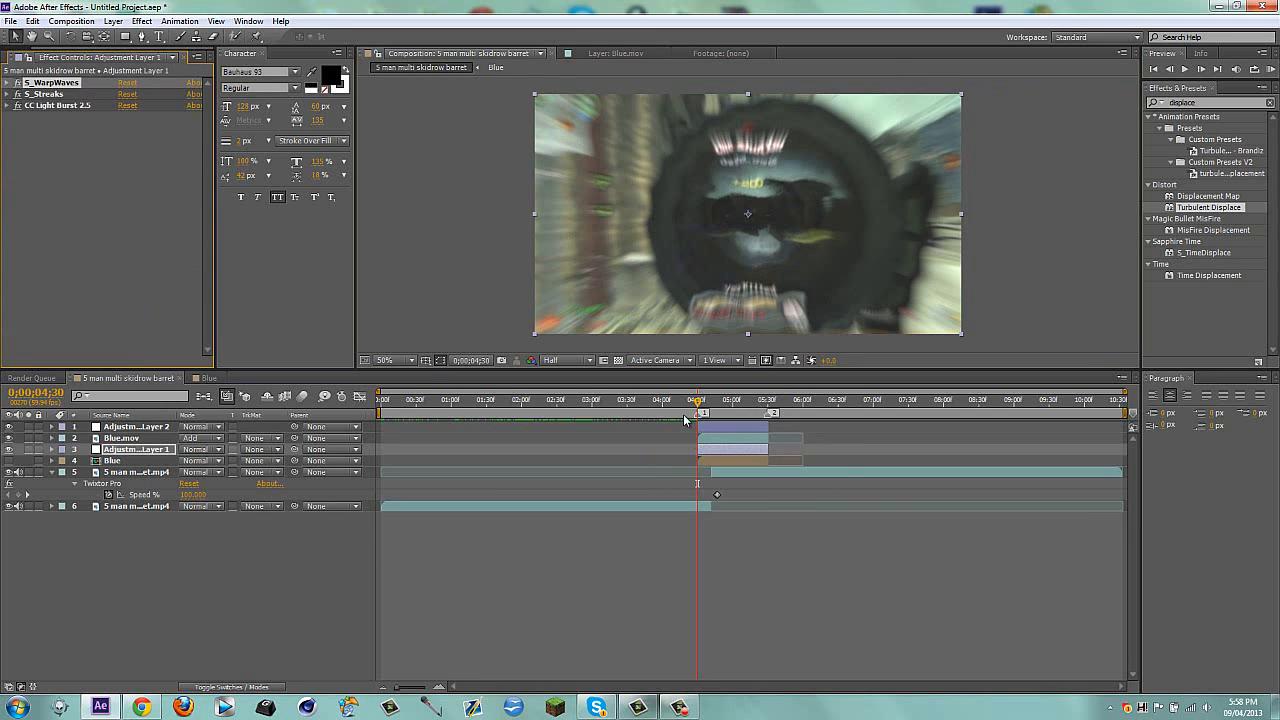
At 0;00;05;30, keyframe both Ray Length and Amplitude on Adjustment Layer 1 to 0
key(u)
drag(700, 405, 765, 407)
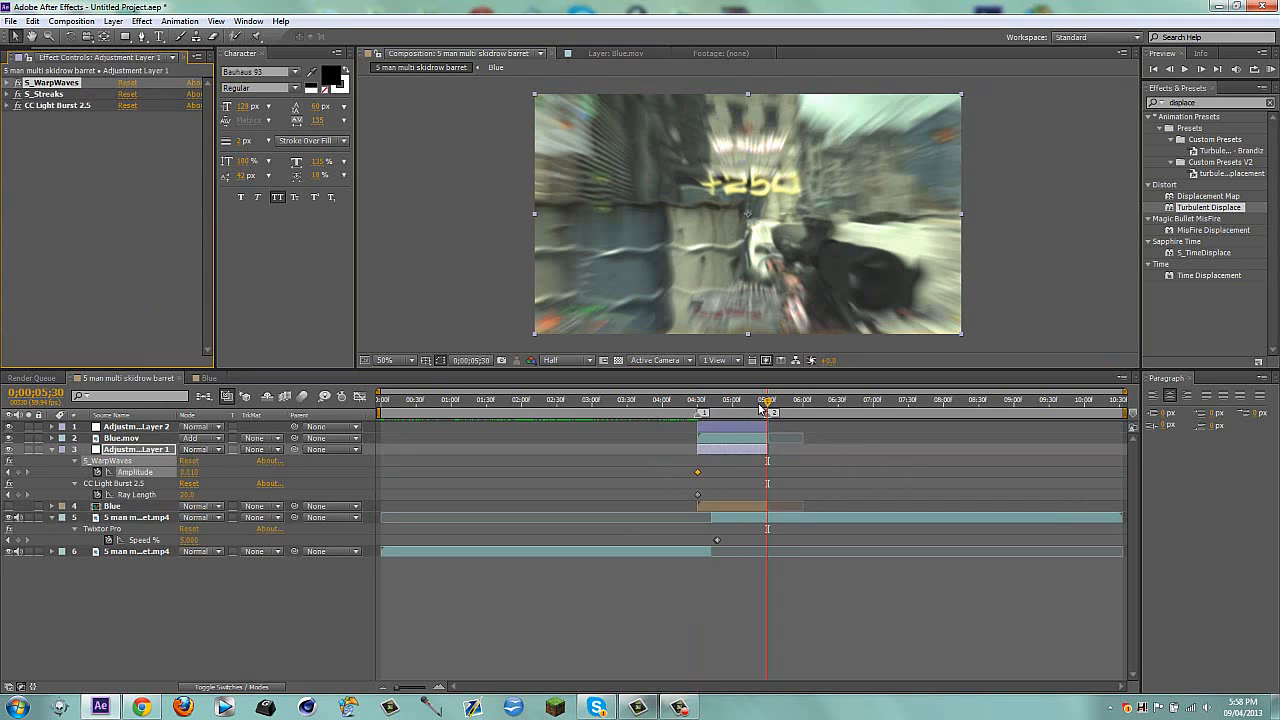
click(187, 495)
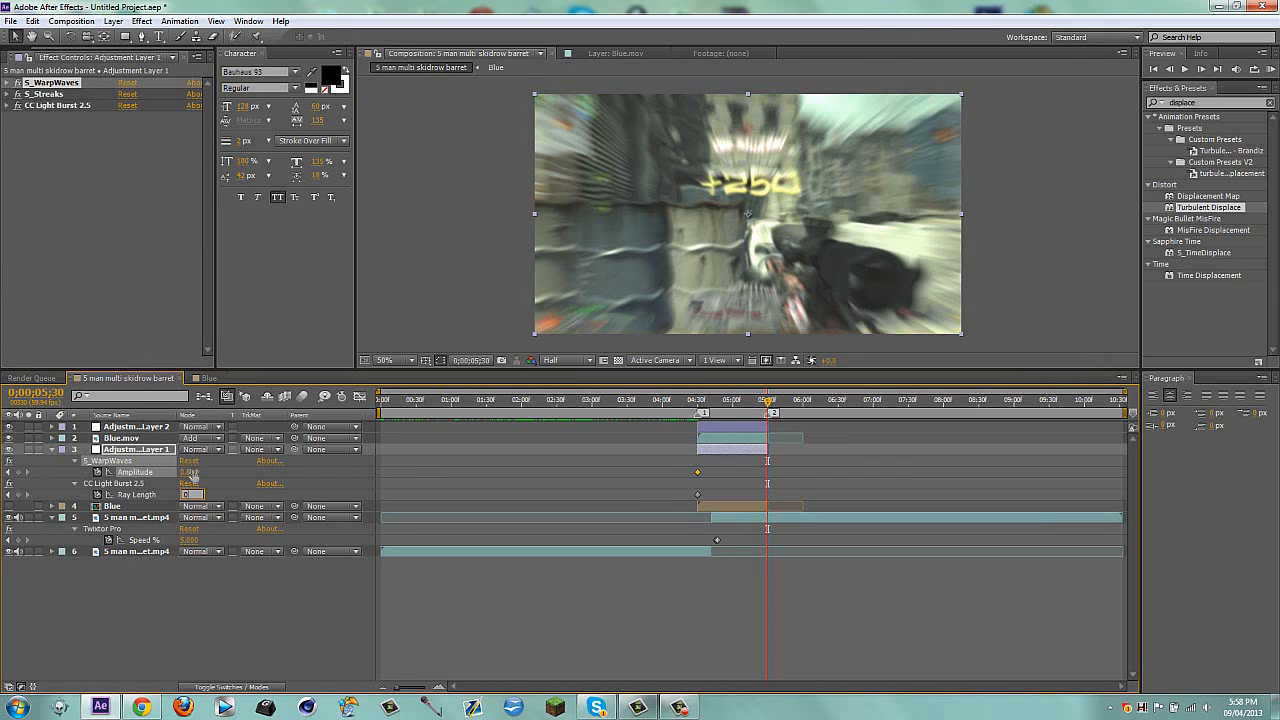
click(190, 472)
text(0)
key(Return)
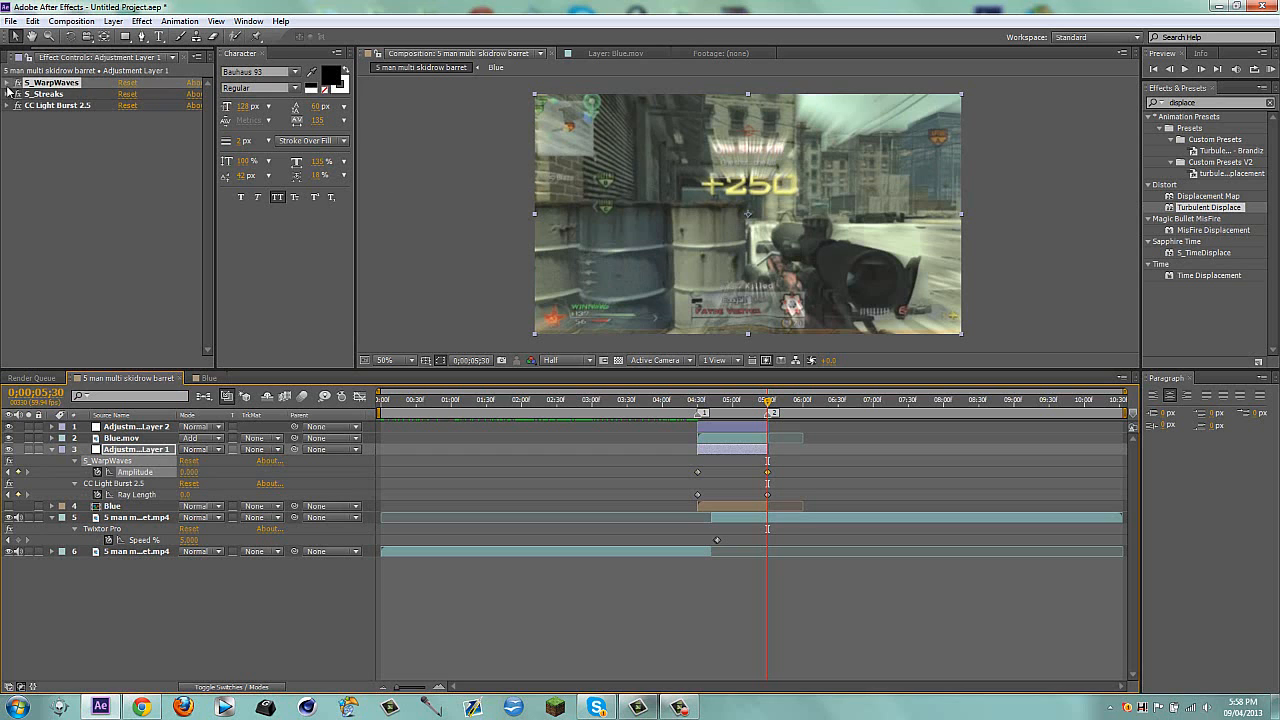
key(u)
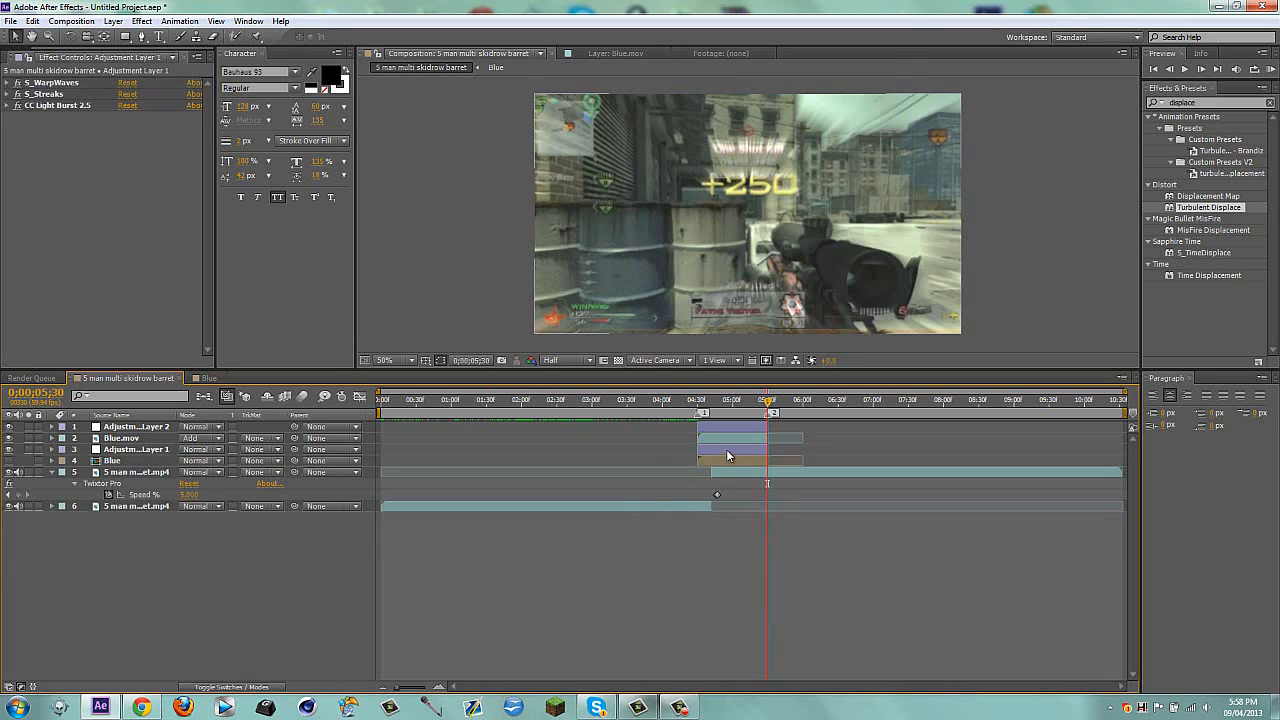
Apply Easy Ease to all Amplitude and Ray Length keyframes on Adjustment Layer 1
key(u)
drag(678, 461, 799, 514)
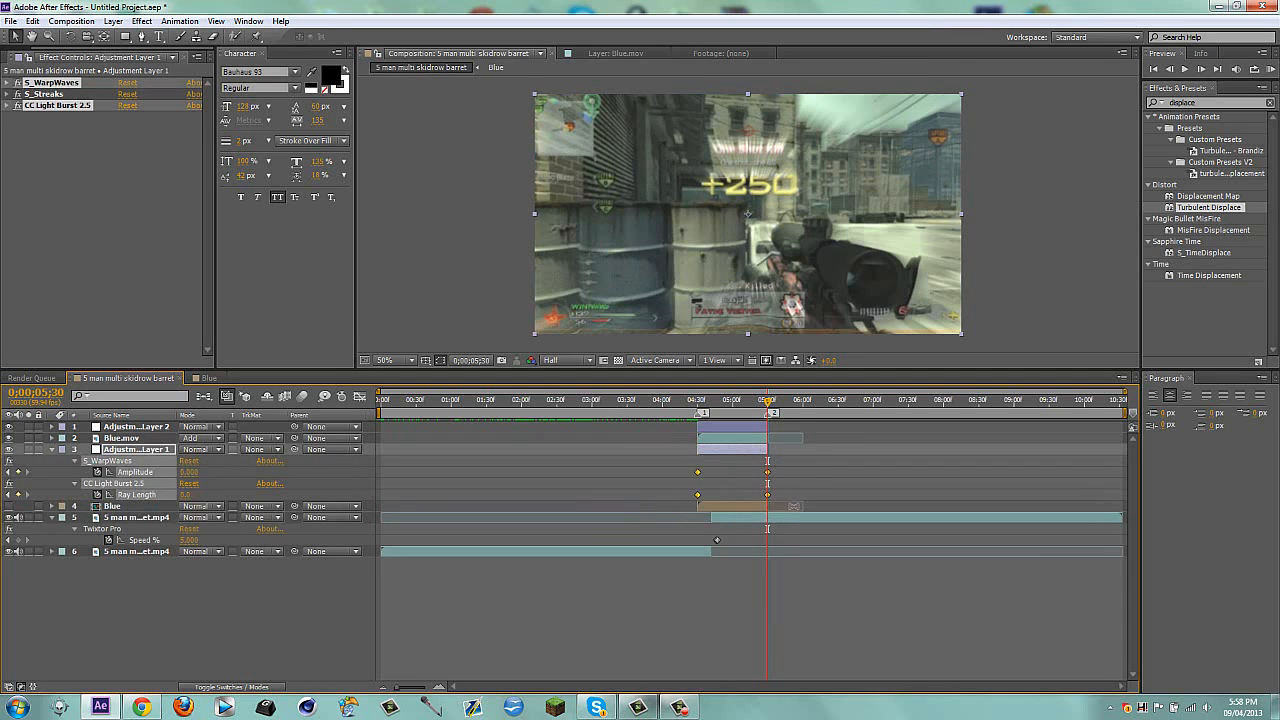
key(F9)
key(u)
key(u)
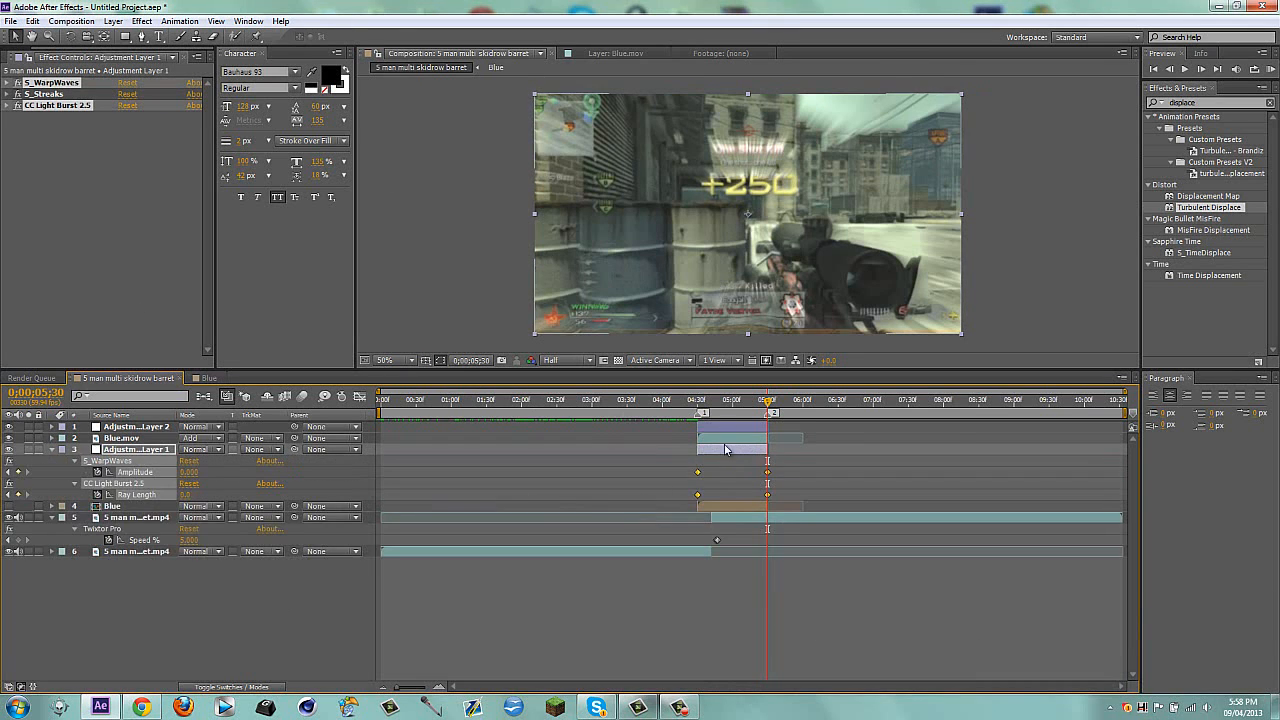
right_click(768, 496)
mouse_move(827, 647)
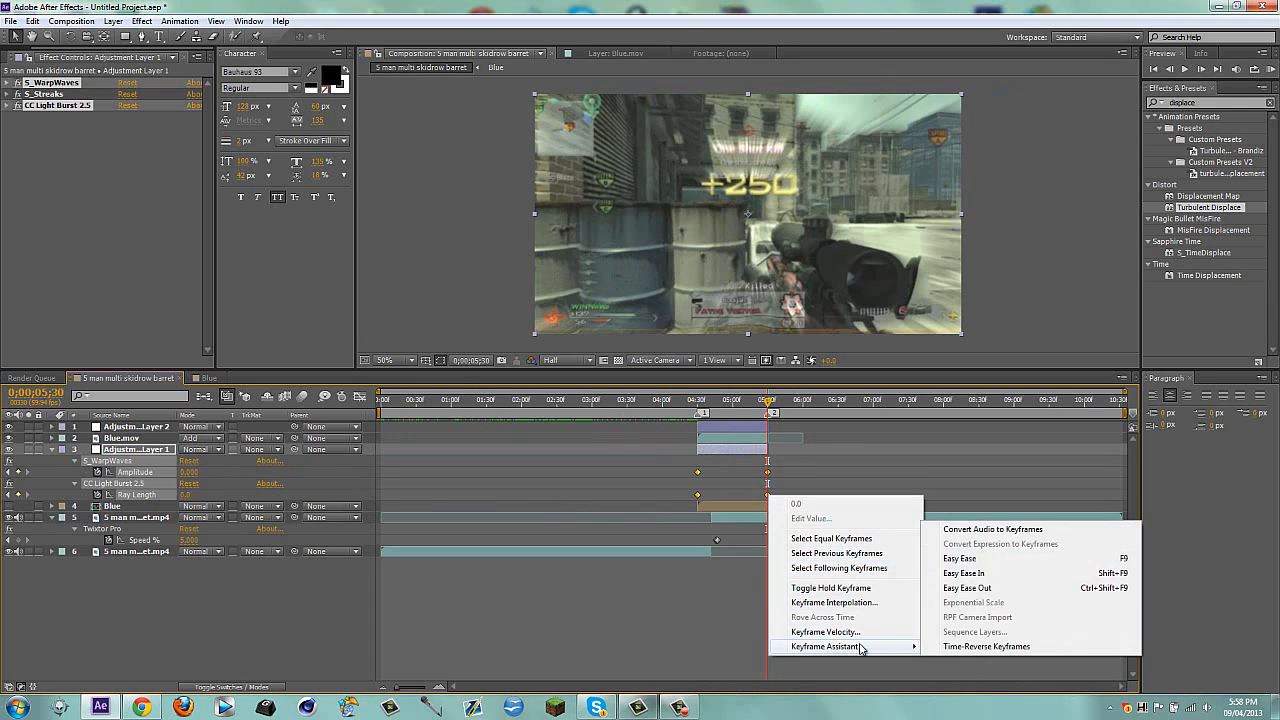
click(980, 556)
key(u)
click(691, 540)
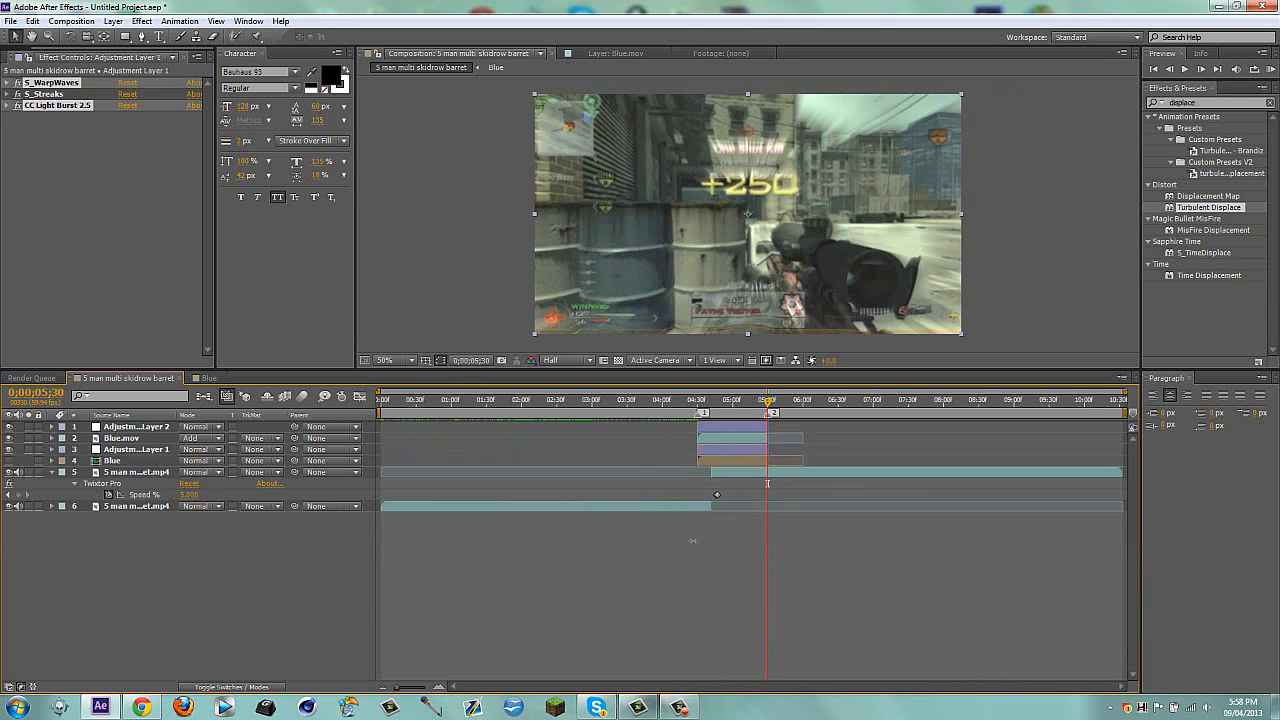
Start the work area at 0;00;04;03 and play a RAM preview of the effects
drag(765, 402, 665, 401)
key(b)
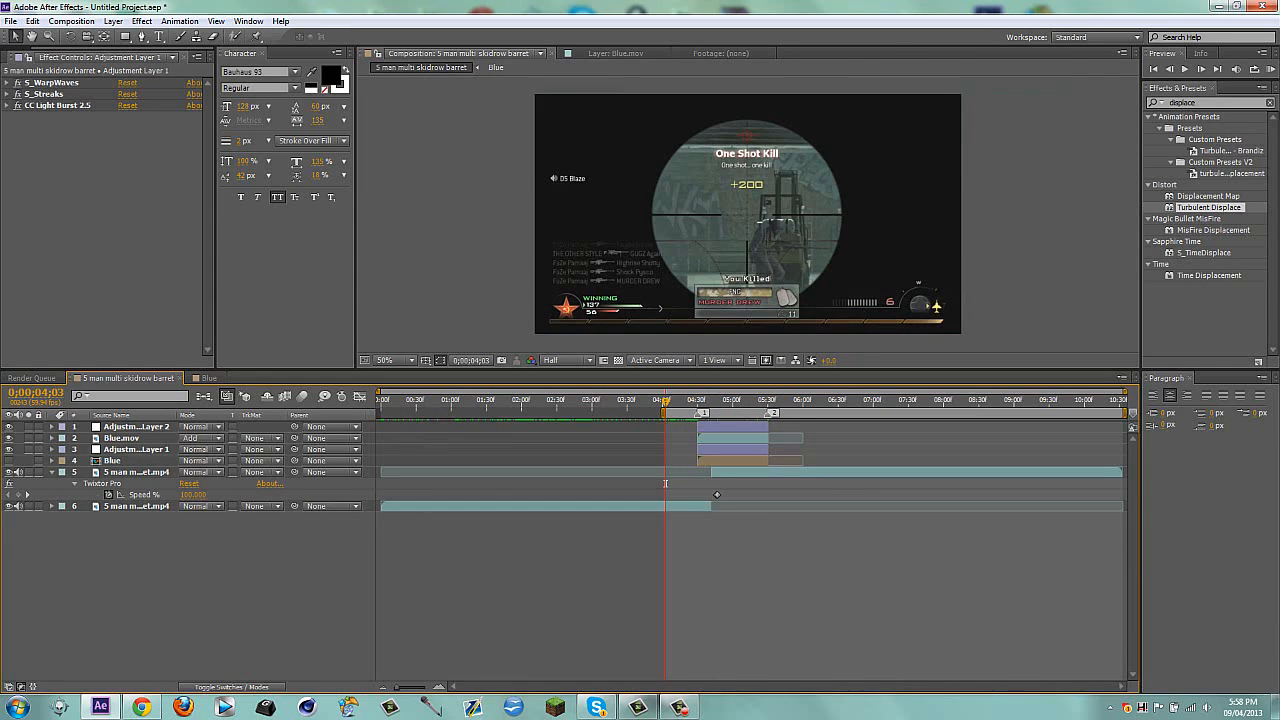
click(1270, 69)
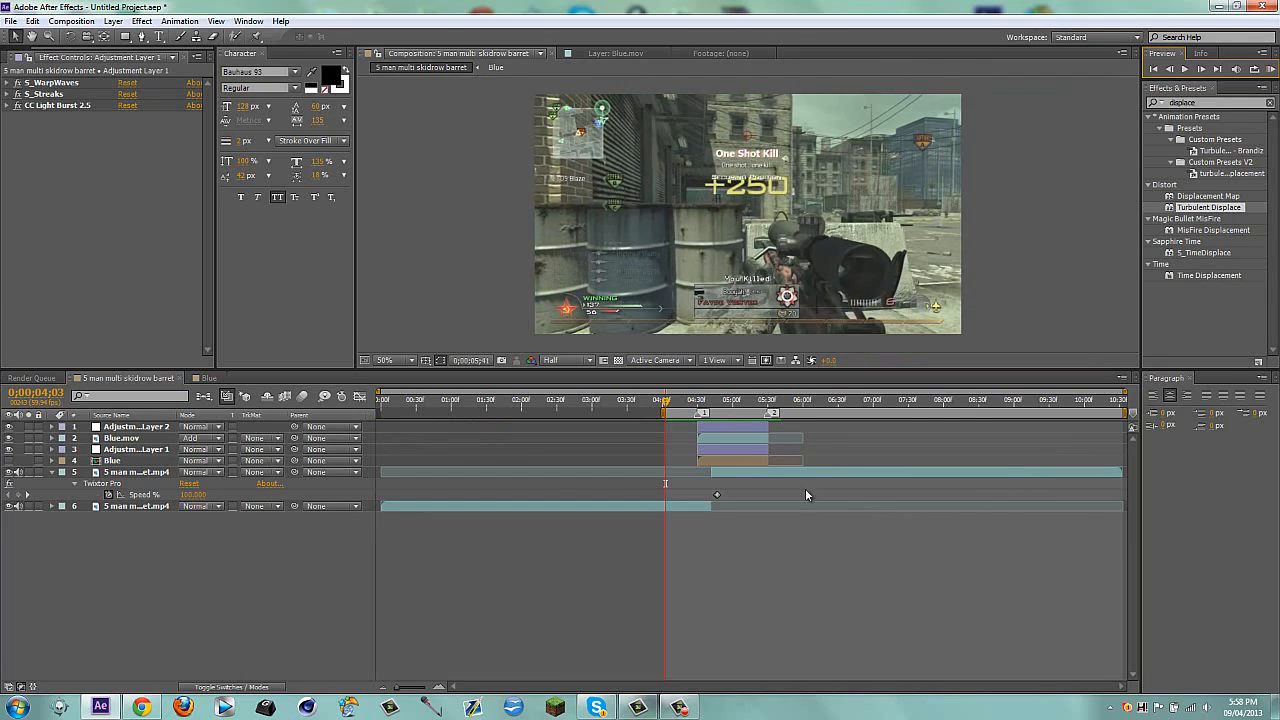
Go to 0;00;04;39 and reveal the keyframed properties of Adjustment Layer 1
click(713, 397)
mouse_move(713, 397)
mouse_down()
mouse_move(781, 396)
mouse_move(708, 394)
mouse_up()
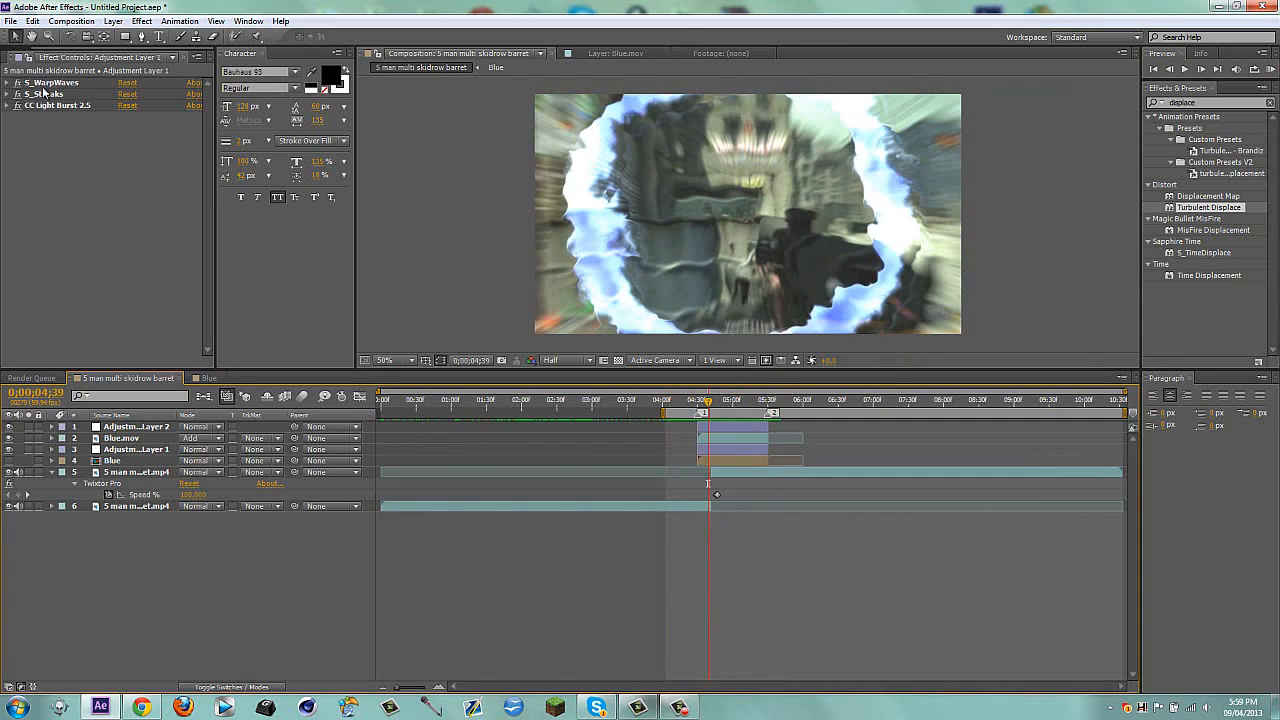
click(727, 451)
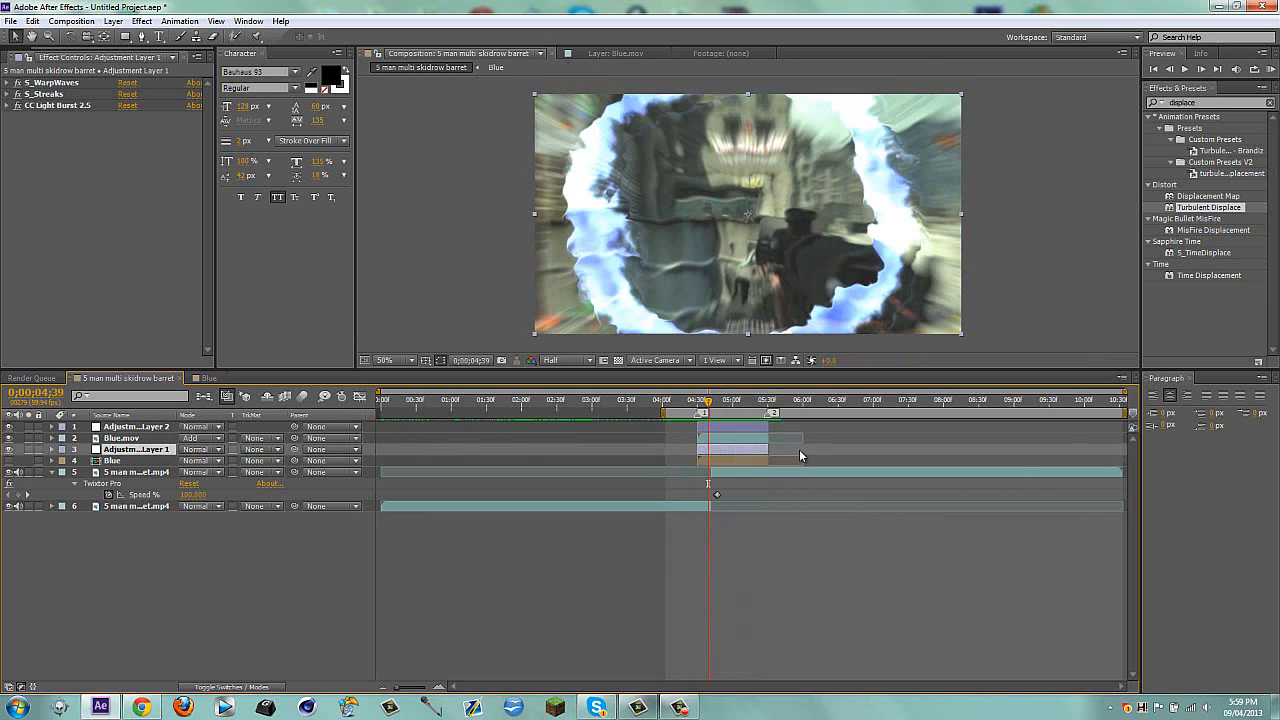
key(u)
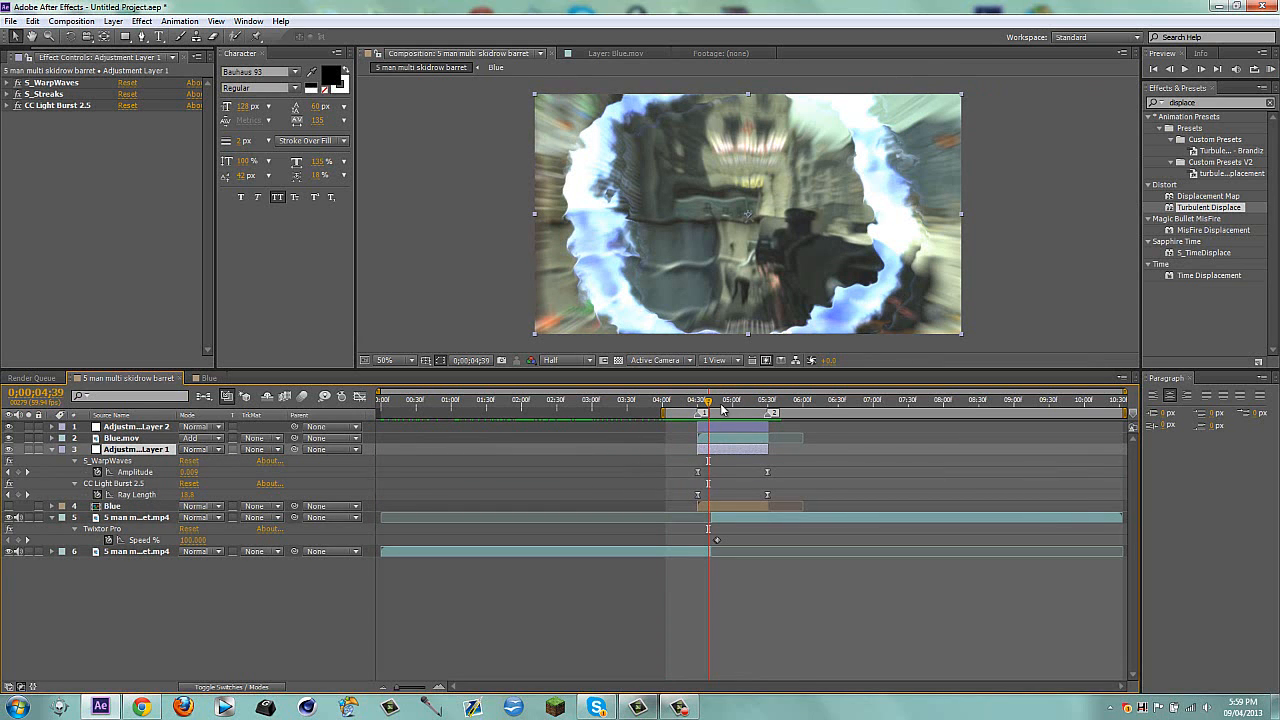
Move Adjustment Layer 1's first Amplitude keyframe to 0;00;05;00 and collapse the layer's keyframed properties
drag(724, 405, 737, 405)
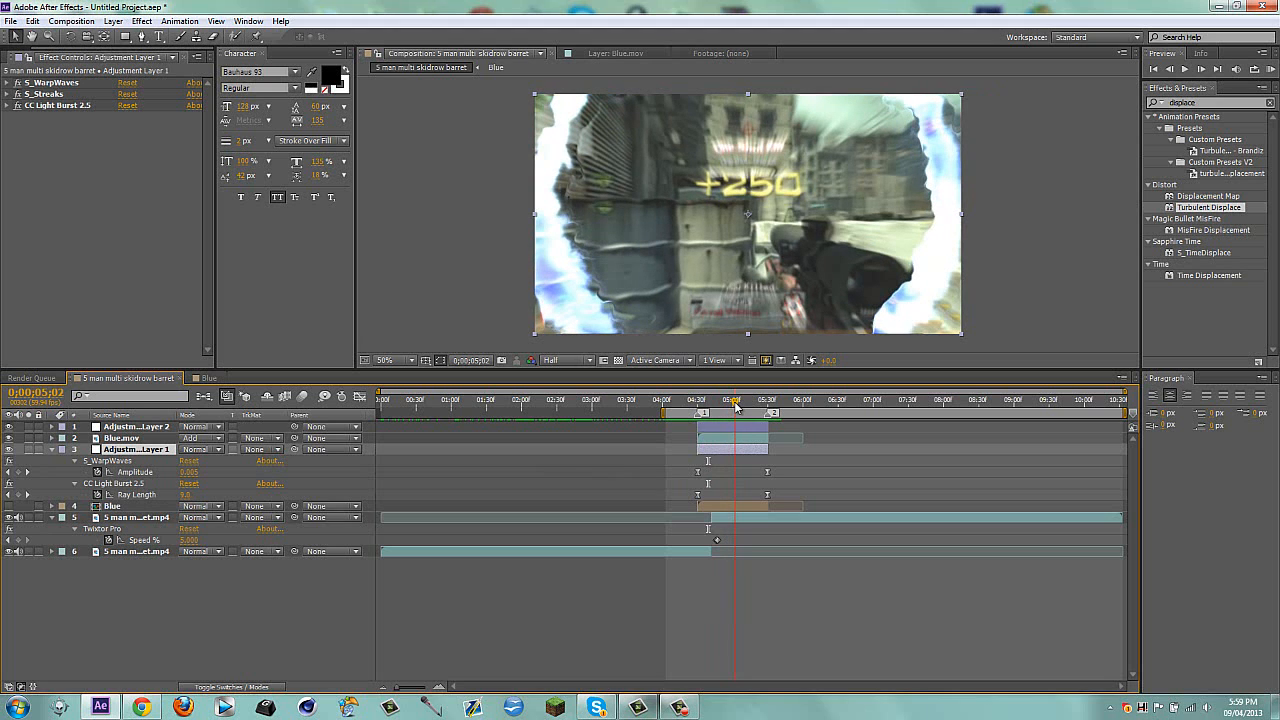
key(k)
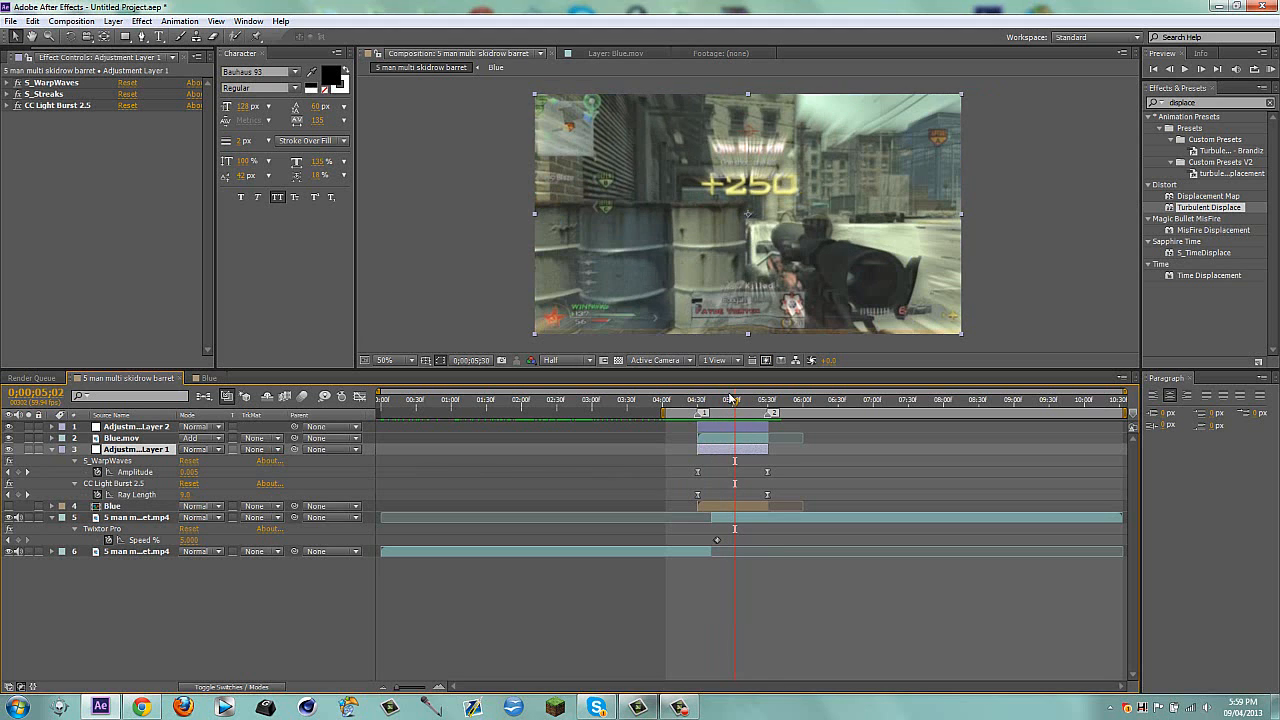
mouse_move(731, 399)
mouse_down()
mouse_move(745, 399)
mouse_move(732, 399)
mouse_up()
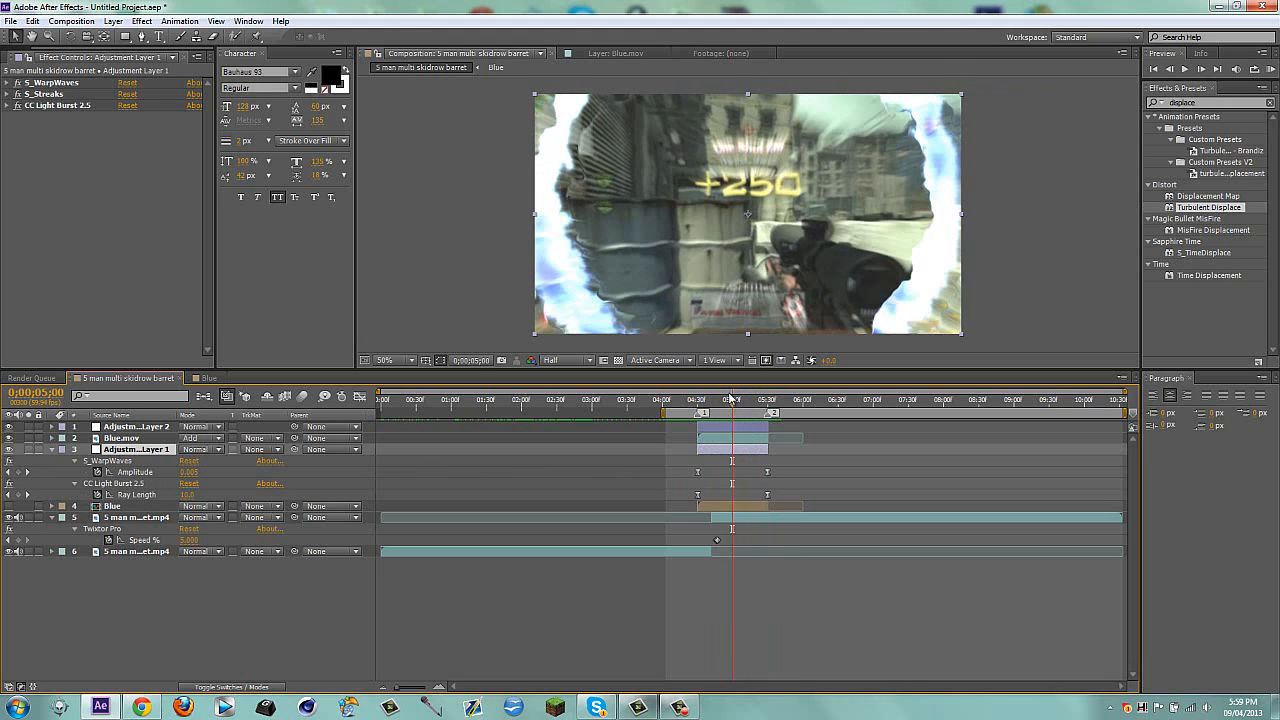
mouse_move(700, 478)
drag(699, 474, 735, 476)
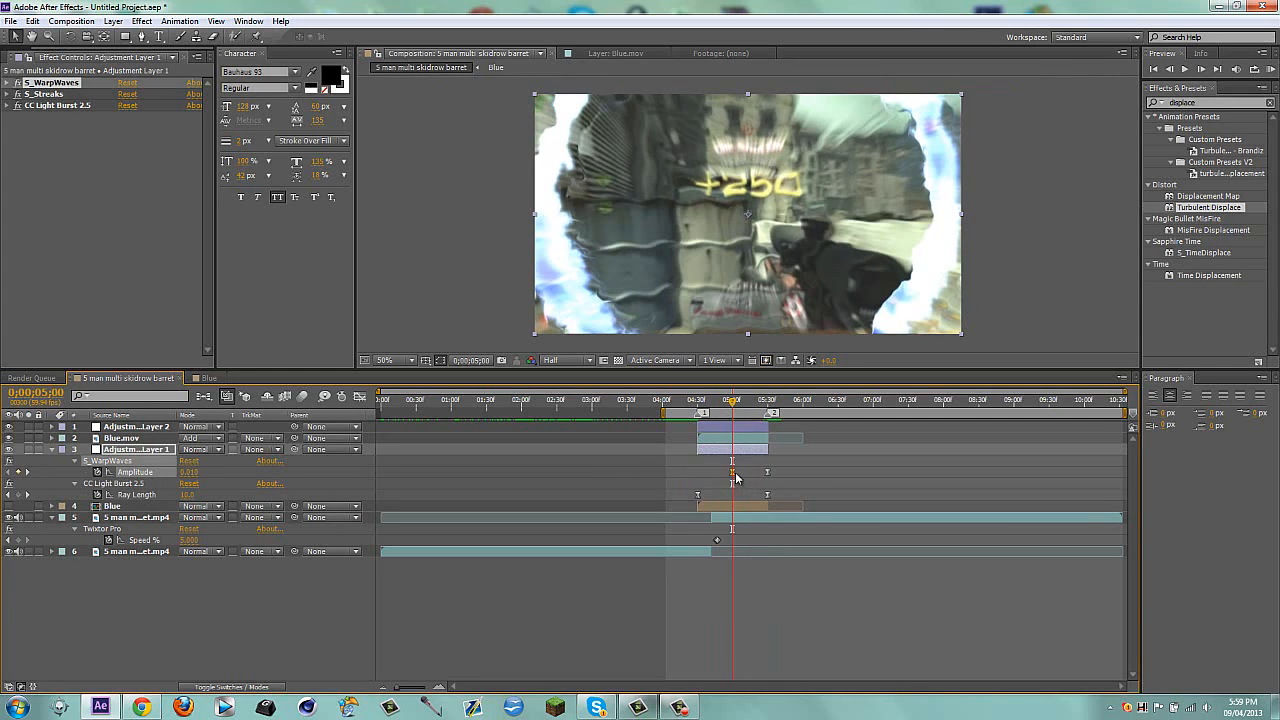
key(u)
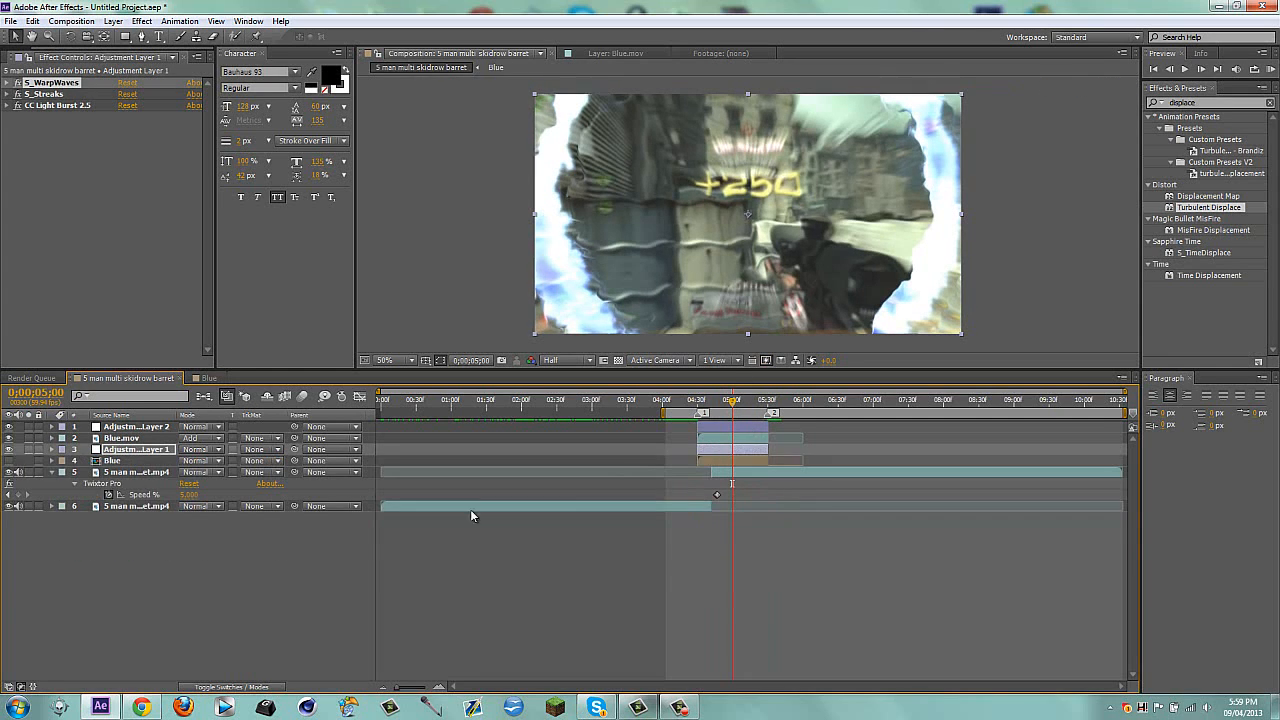
Deselect Adjustment Layer 1 and scrub the composition around 0;00;04;38 to review the combined effects
click(460, 466)
mouse_move(731, 405)
mouse_down()
mouse_move(700, 402)
mouse_move(771, 390)
mouse_move(729, 388)
mouse_move(748, 386)
mouse_move(918, 390)
mouse_move(707, 400)
mouse_up()
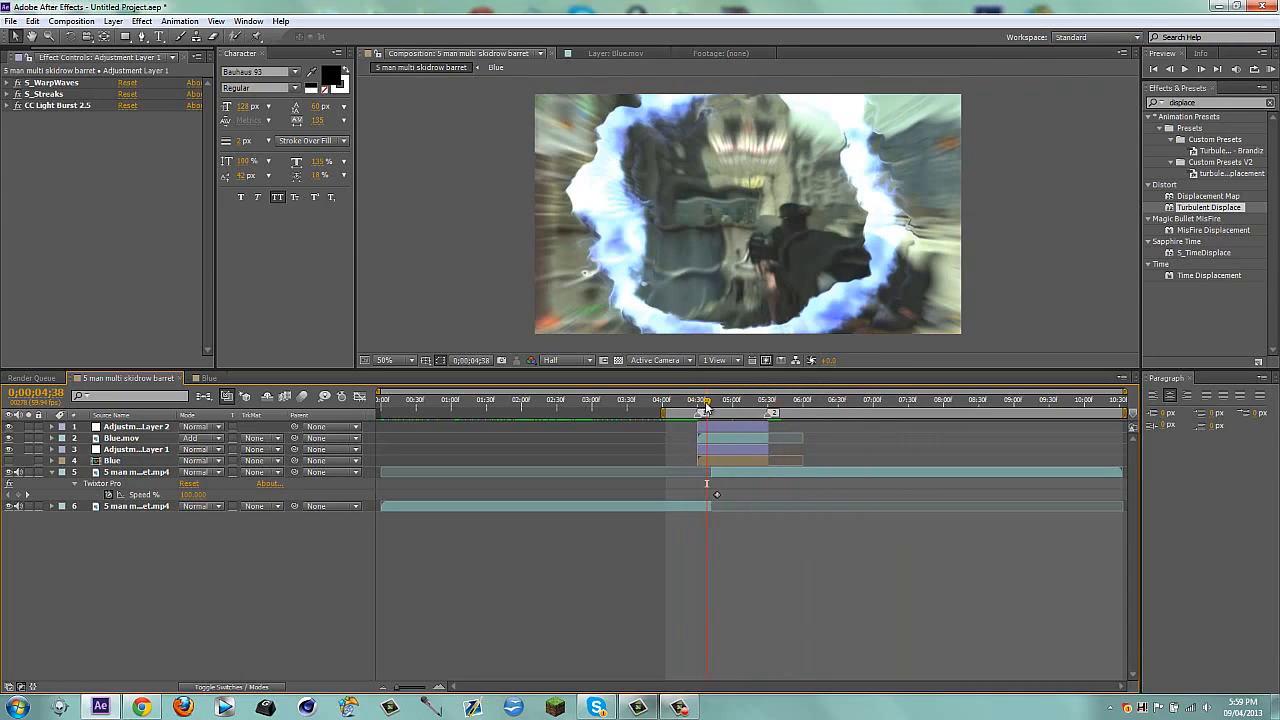
mouse_move(707, 404)
mouse_down()
mouse_move(686, 400)
mouse_move(718, 401)
mouse_up()
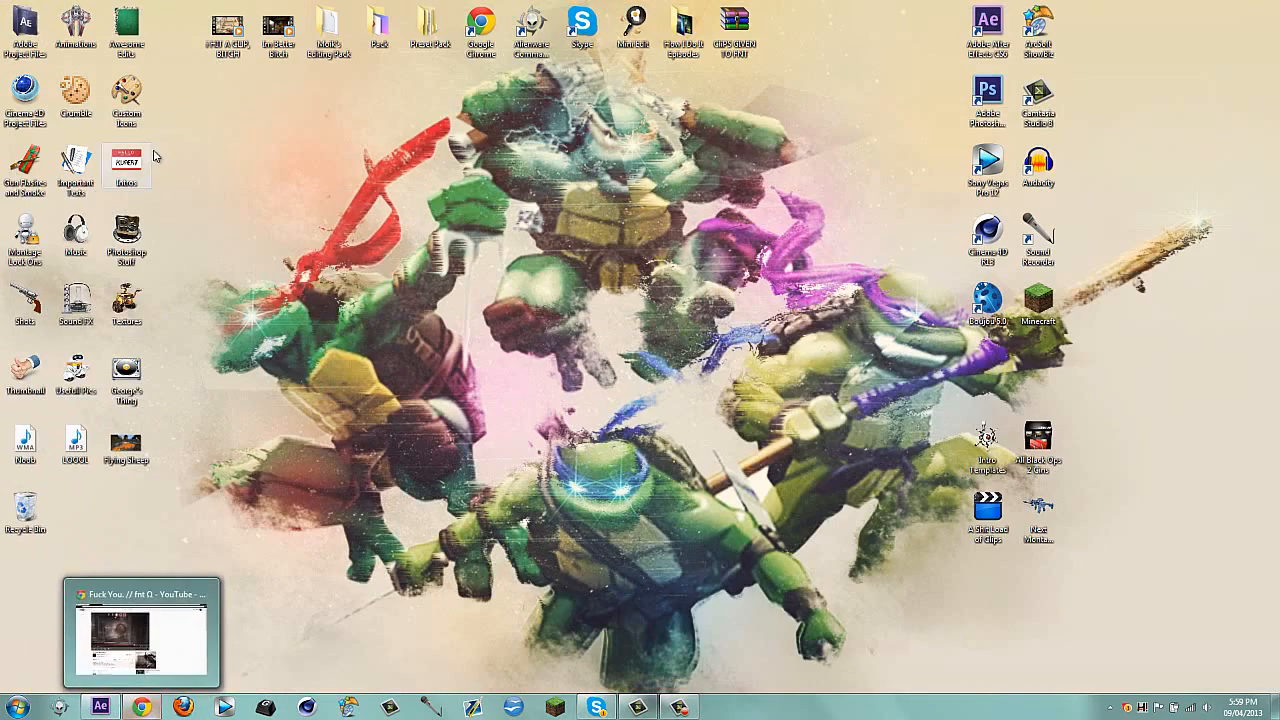
drag(168, 82, 890, 362)
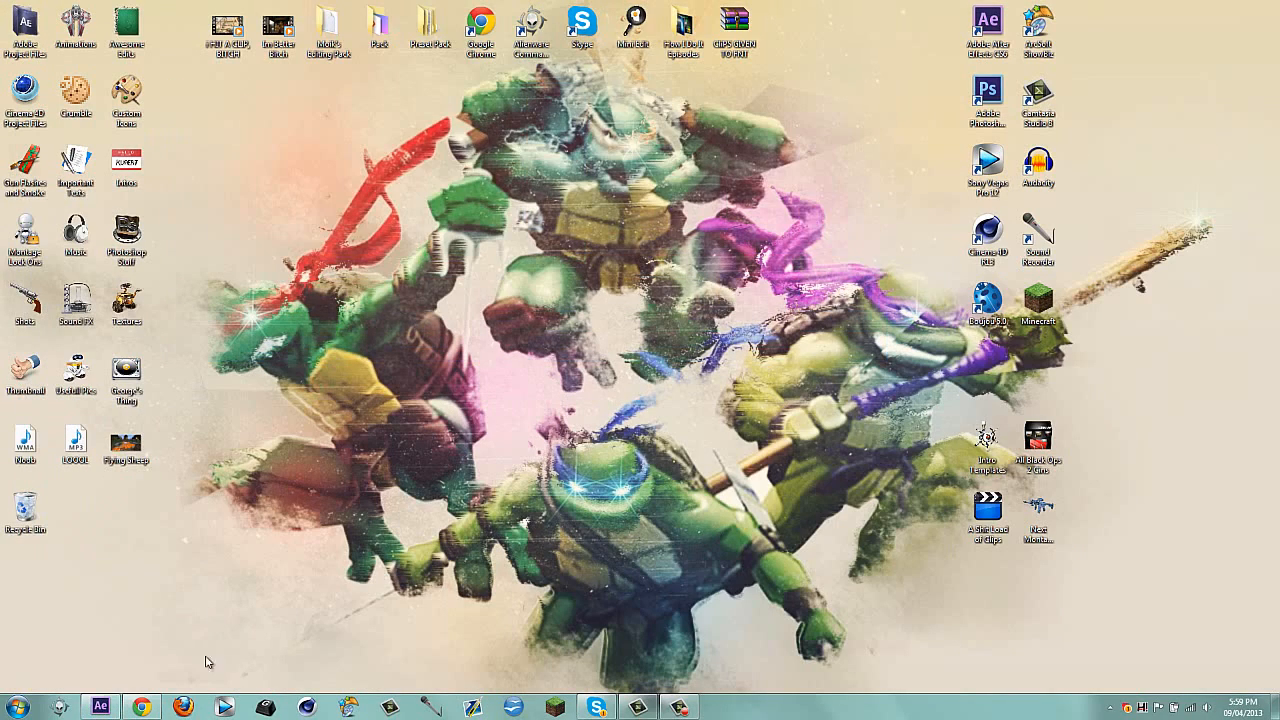
Switch to Chrome and open the "1000 Subs Editing Contest + Birthday Edit" video from the YouTube uploads list
click(153, 702)
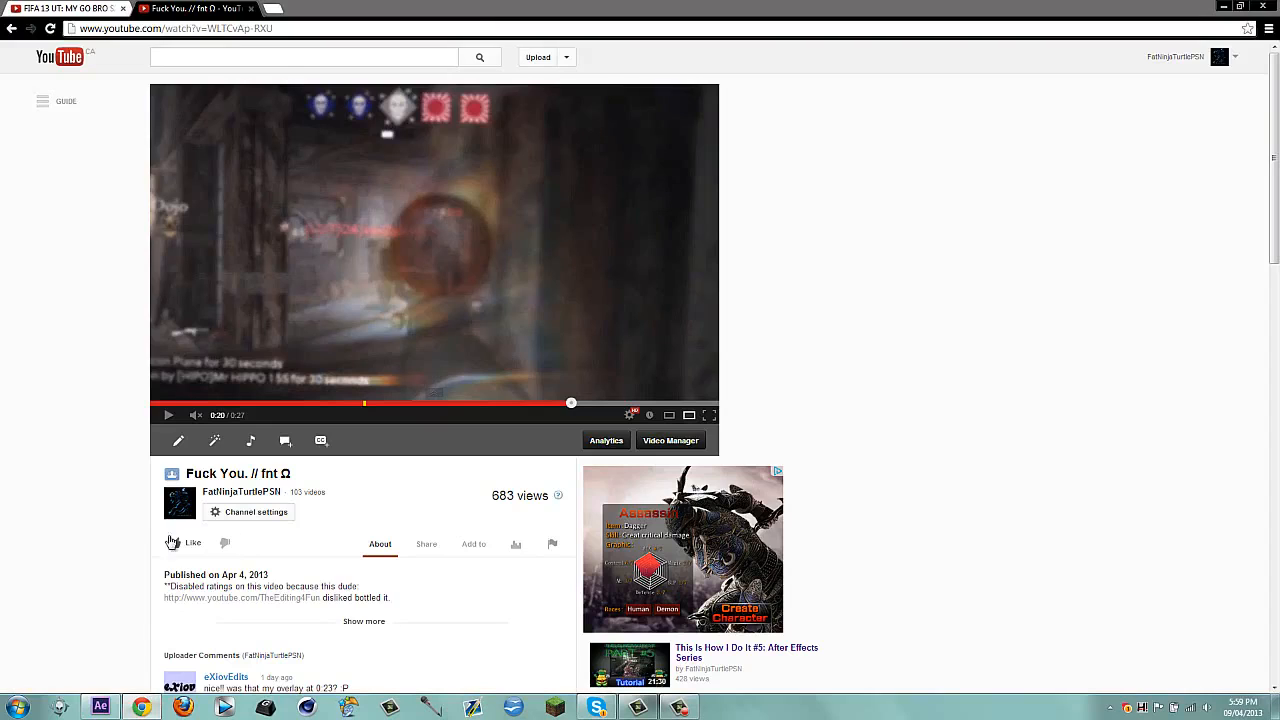
click(1168, 62)
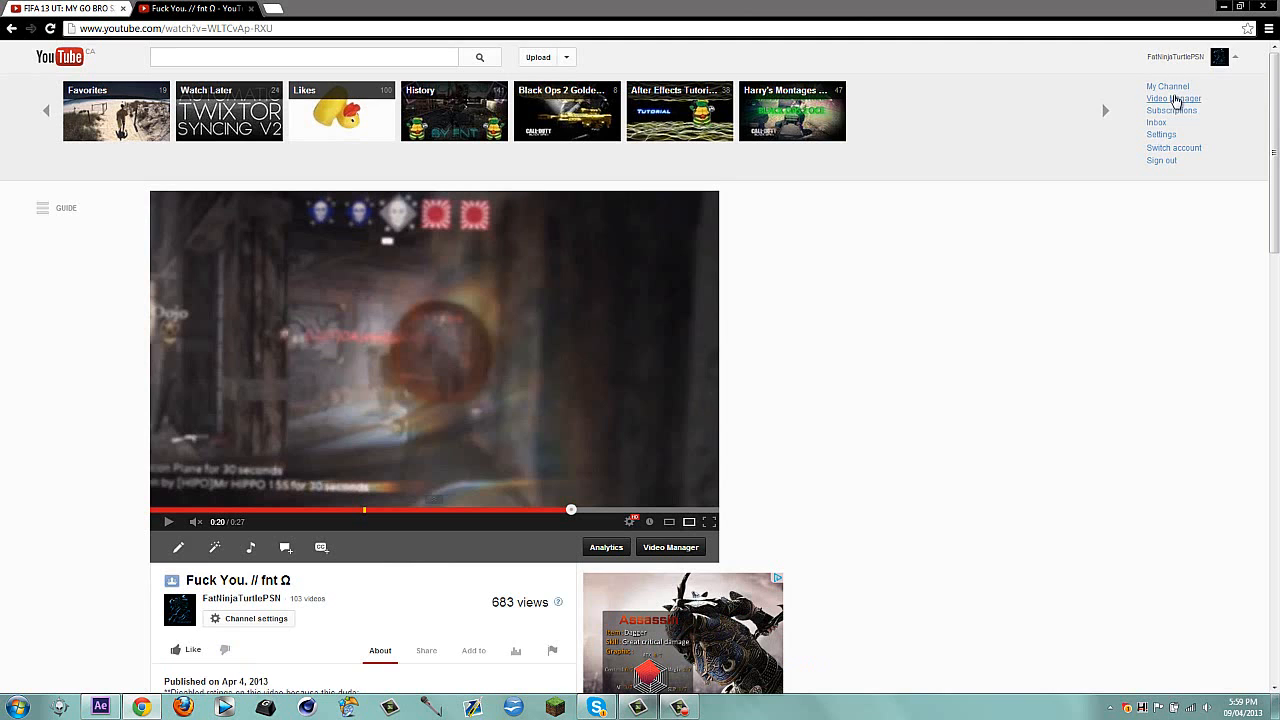
click(1176, 100)
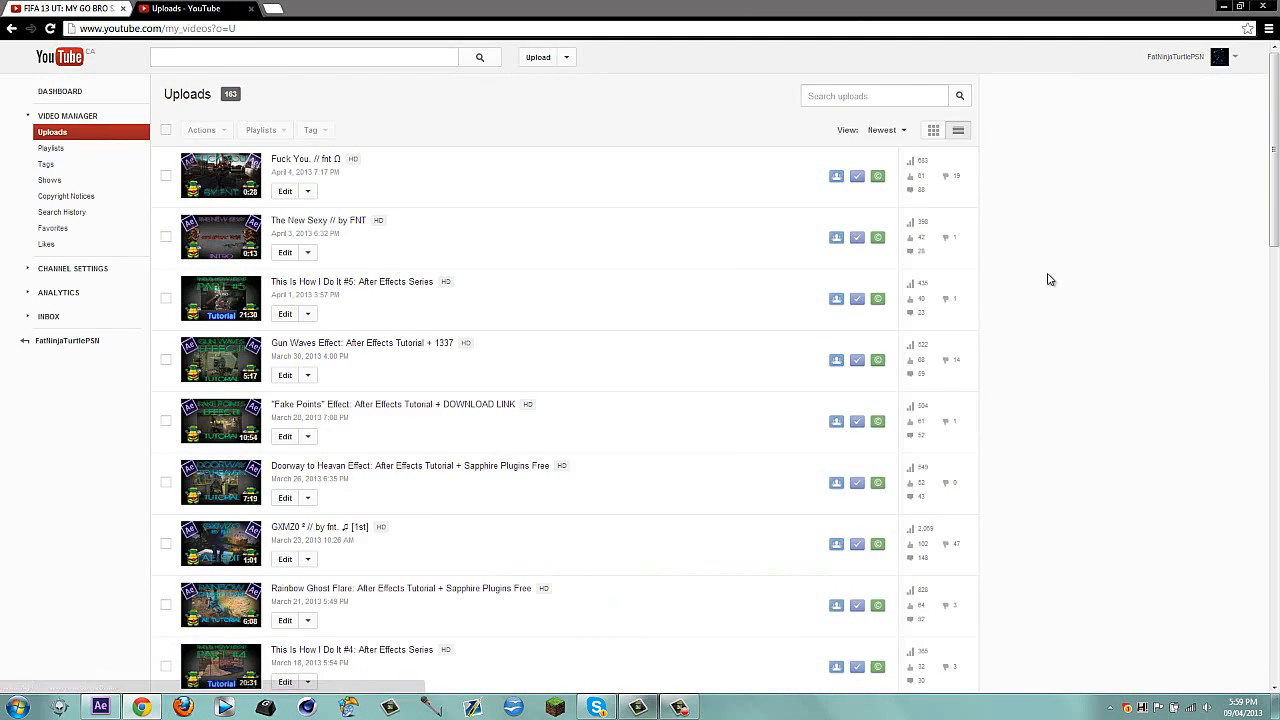
scroll(1050, 279, down, 8)
scroll(114, 230, up, 2)
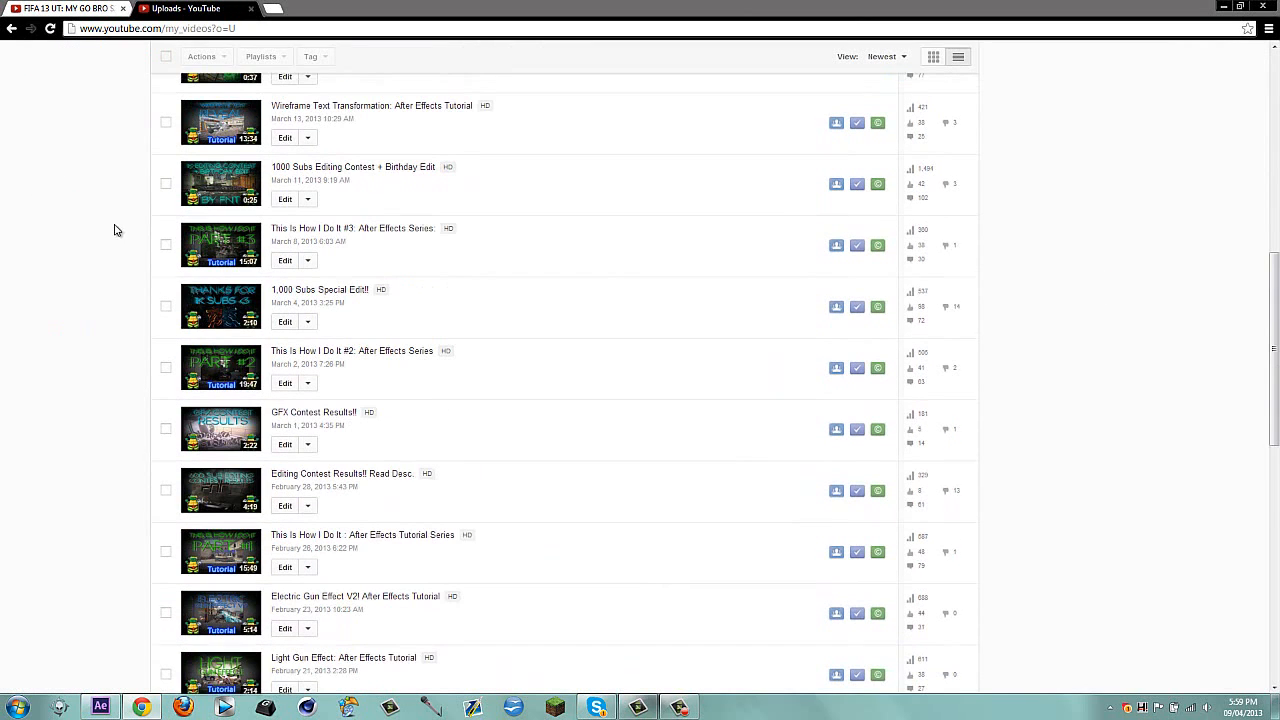
click(200, 172)
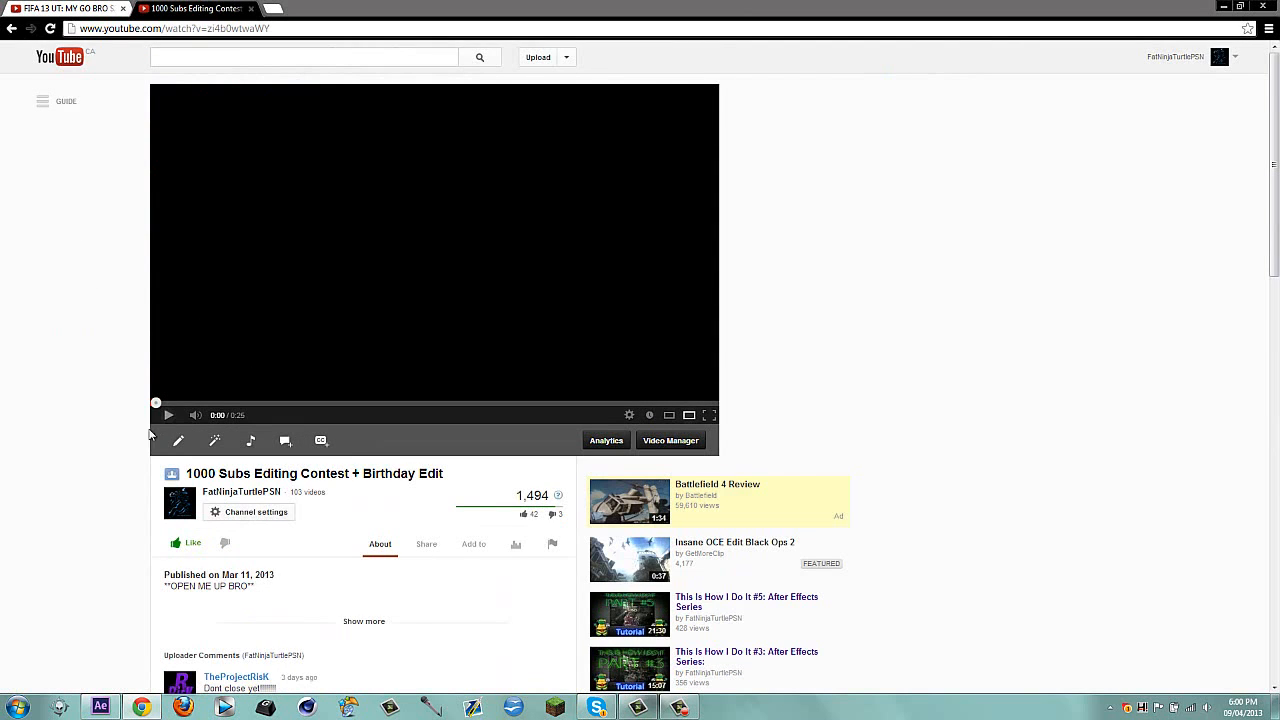
Expand the contest video's full description and examine its rules, entry requirements, prizes and deadline
scroll(54, 488, down, 1)
scroll(28, 496, down, 3)
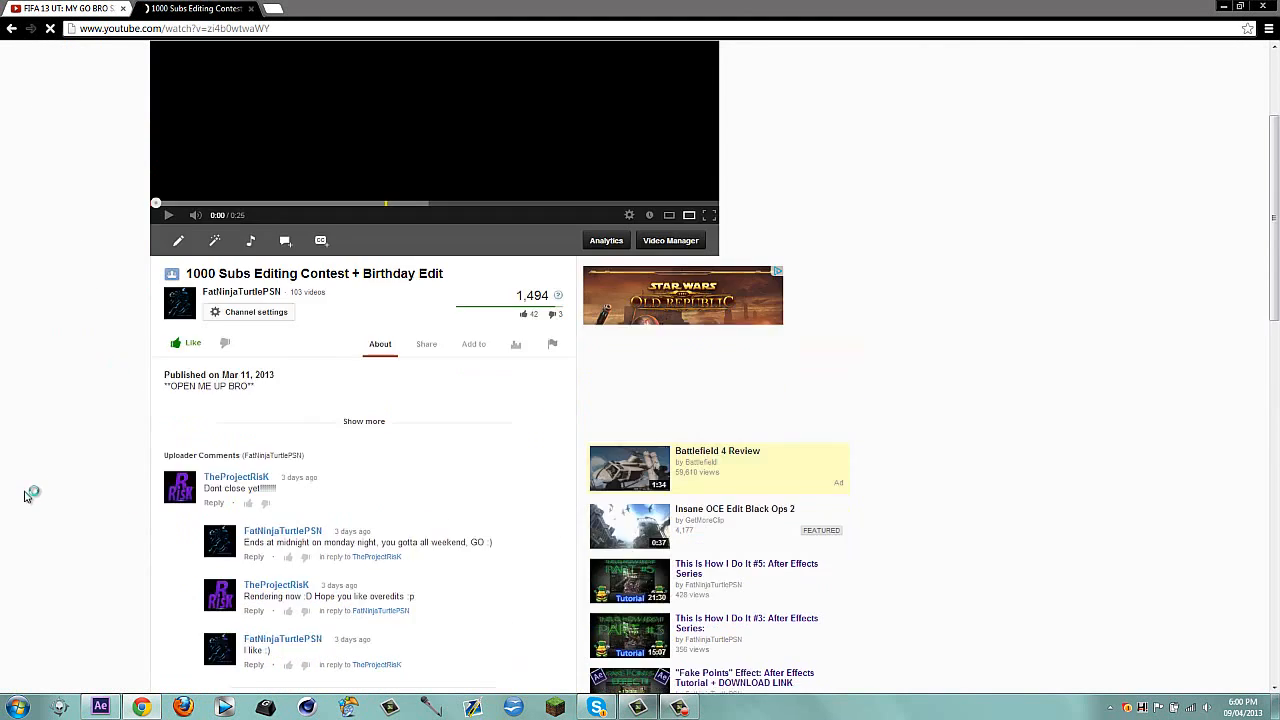
scroll(151, 457, down, 2)
scroll(86, 509, up, 4)
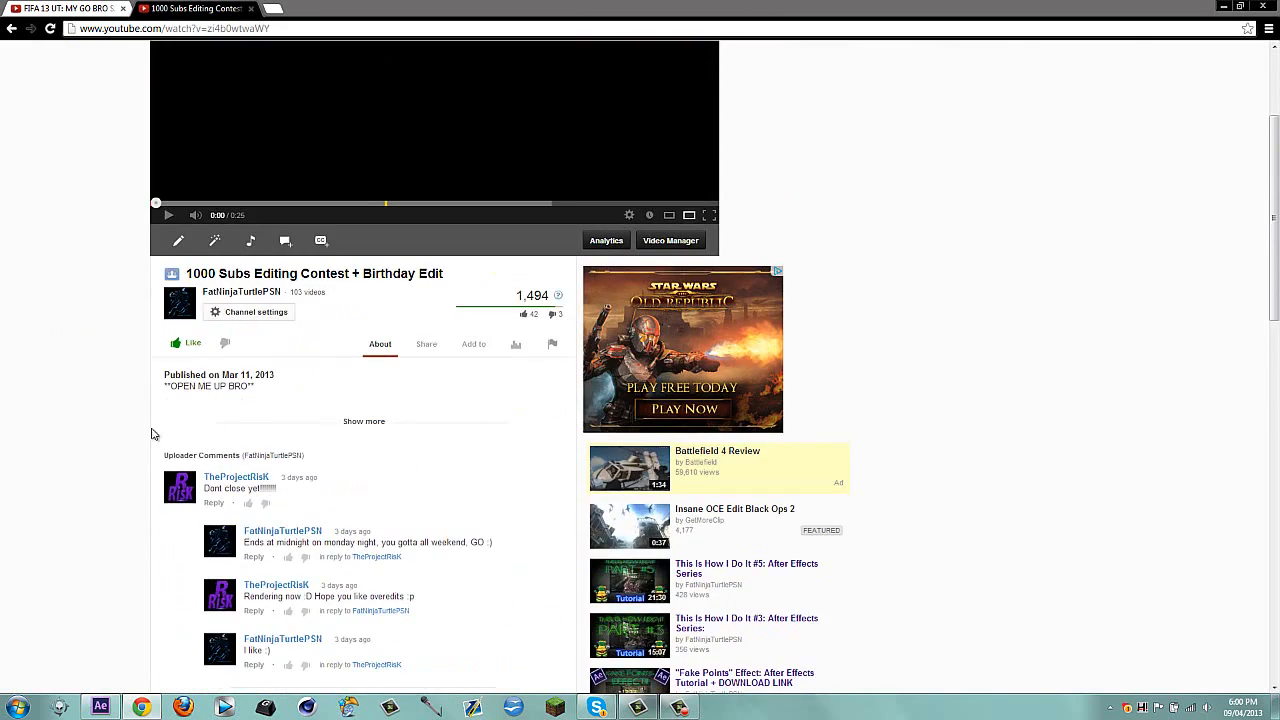
scroll(155, 471, down, 3)
scroll(111, 429, up, 5)
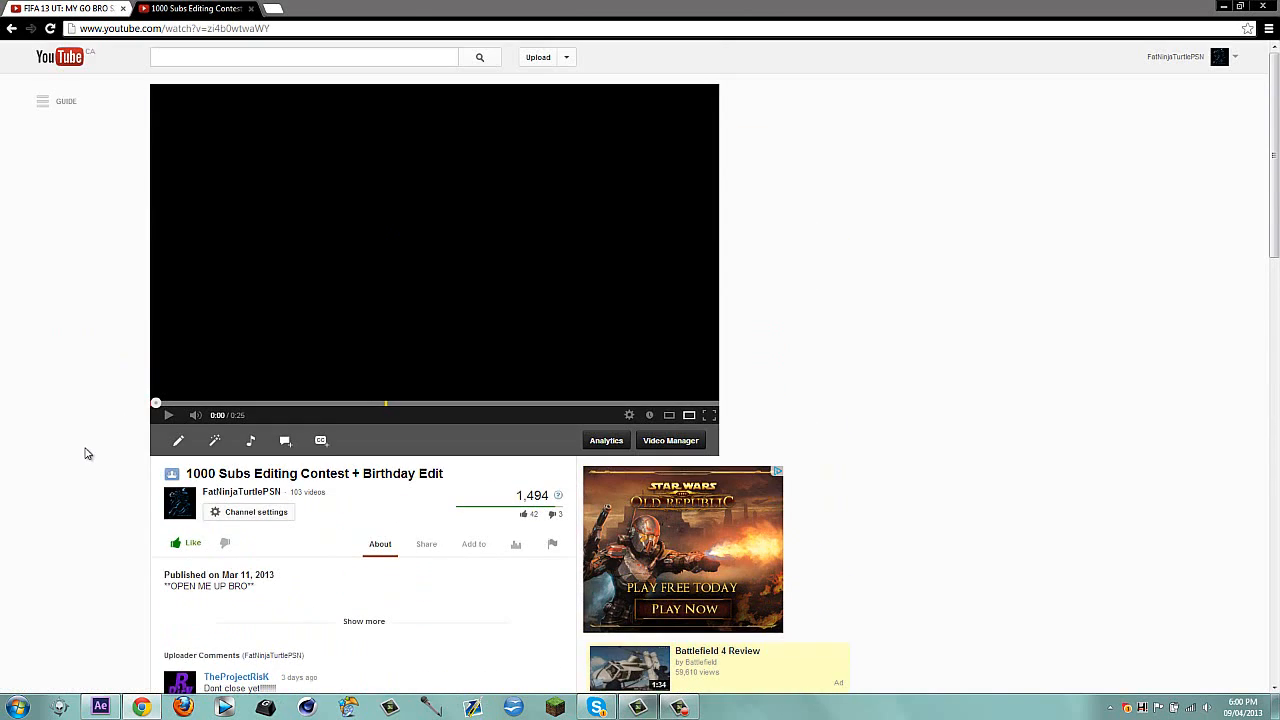
scroll(183, 514, down, 4)
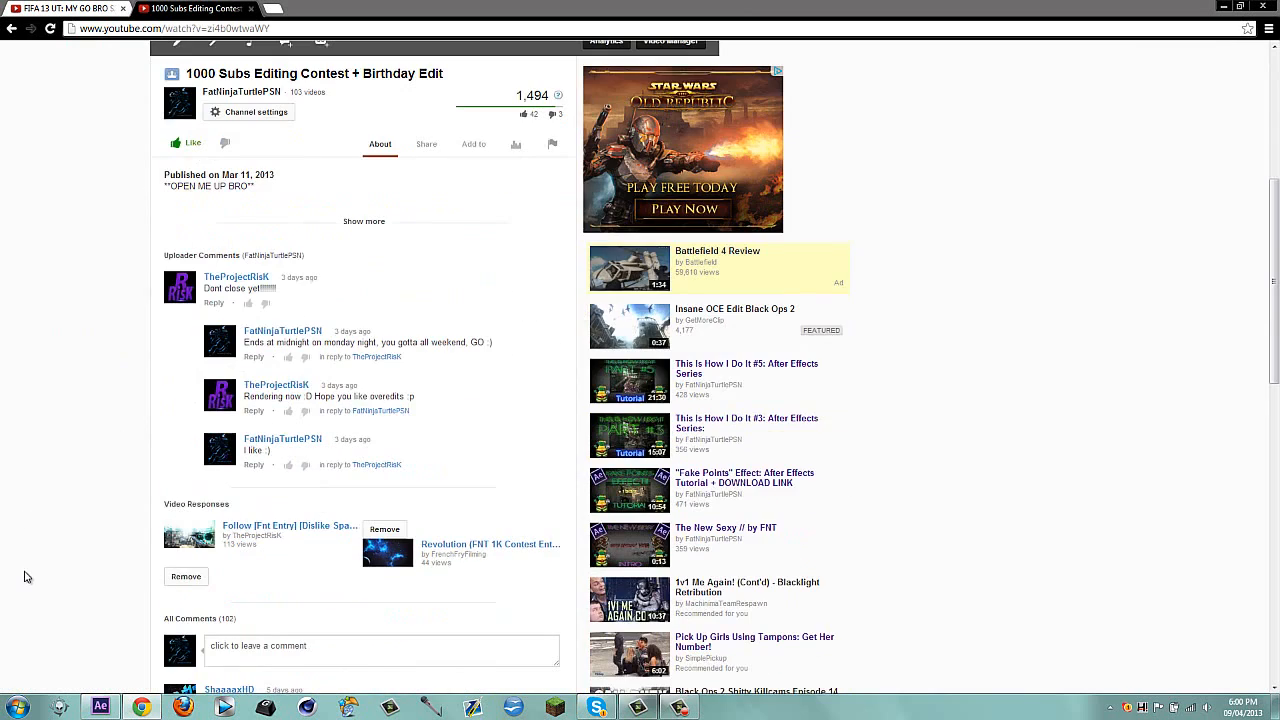
scroll(251, 466, up, 3)
click(402, 505)
scroll(100, 510, down, 4)
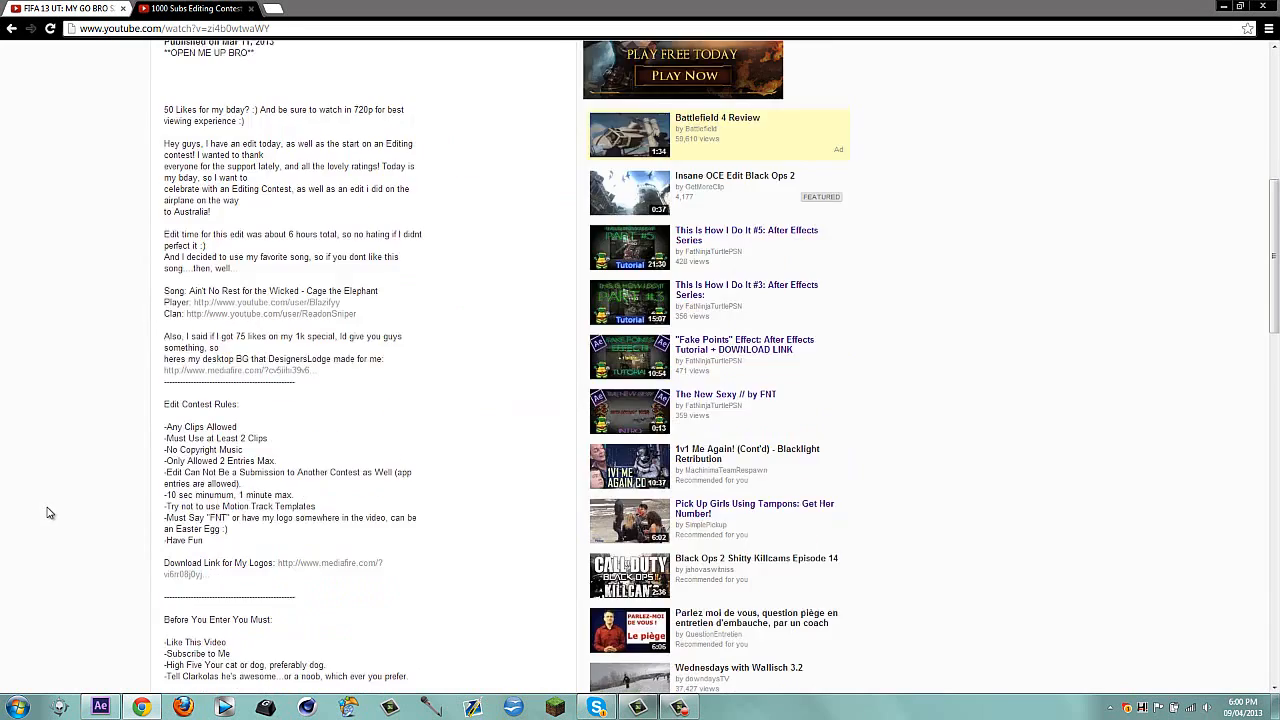
scroll(47, 513, down, 8)
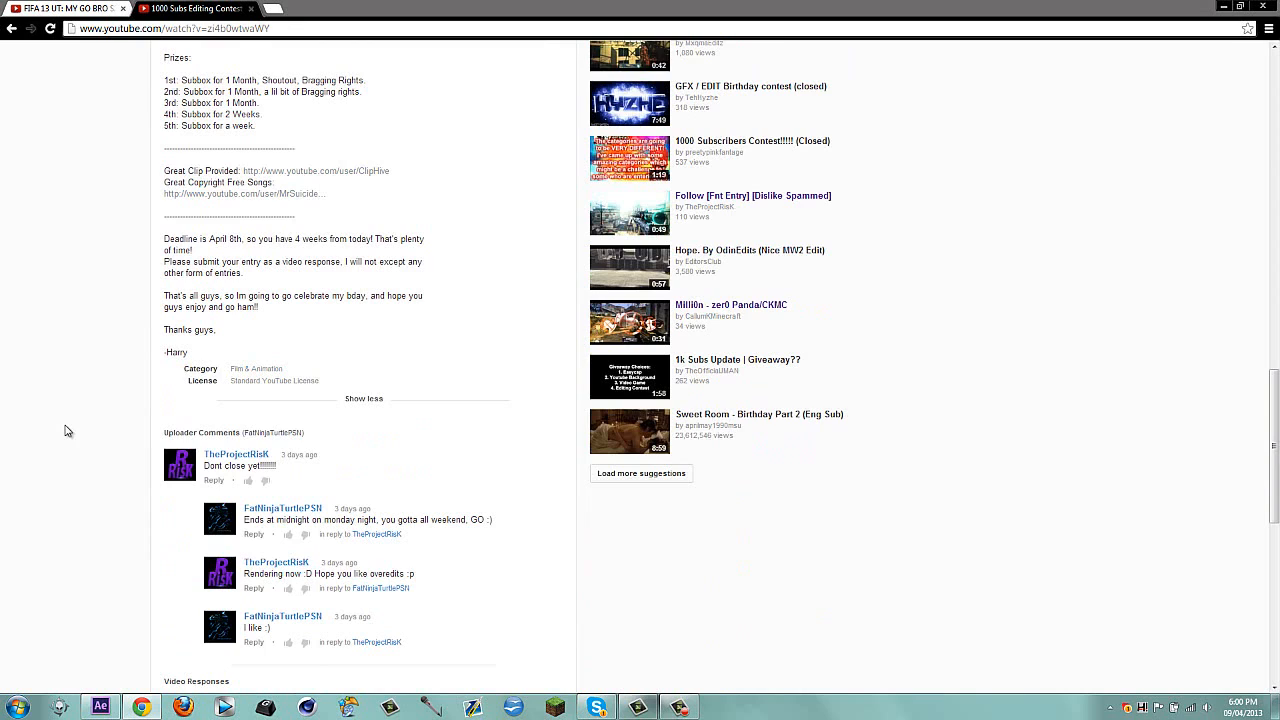
scroll(66, 429, up, 15)
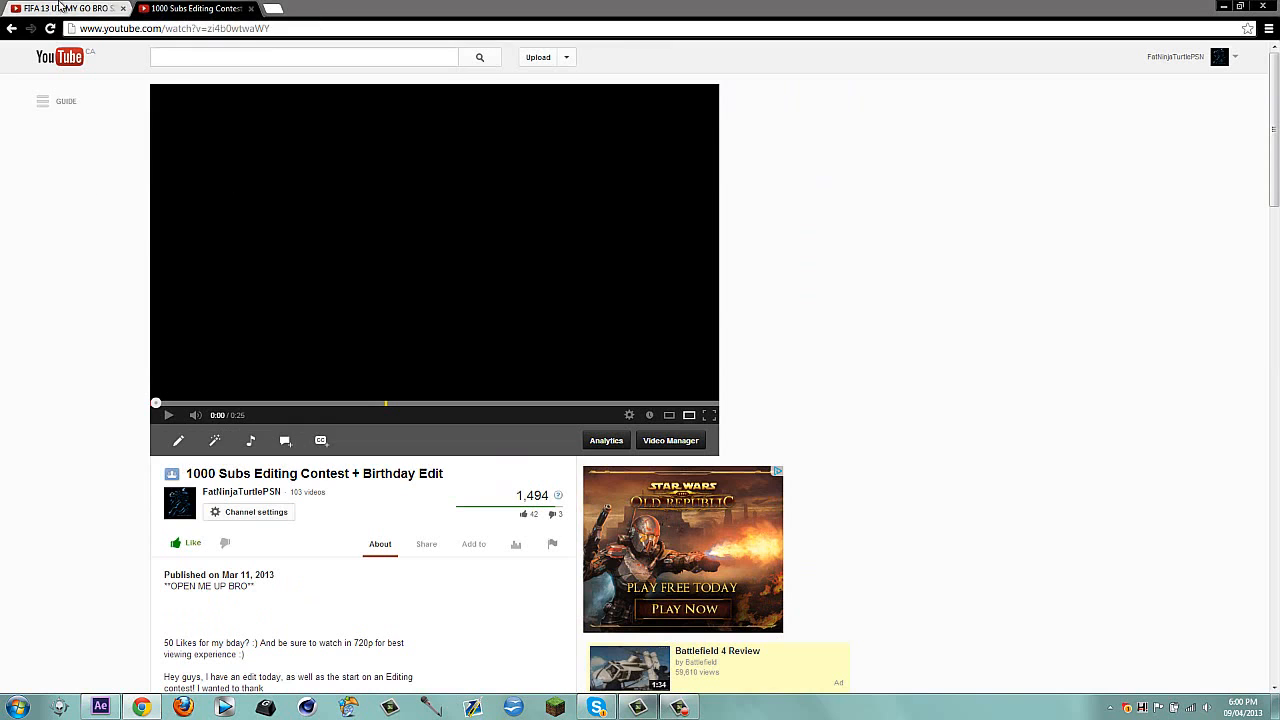
click(143, 708)
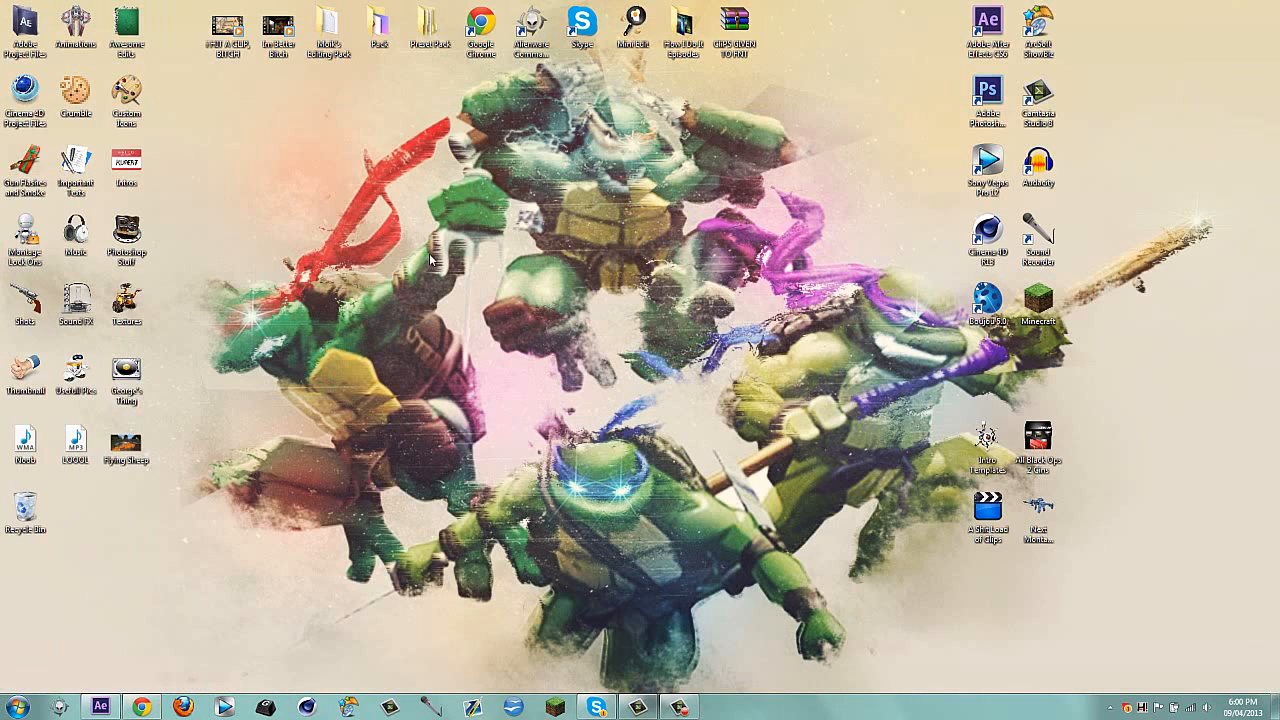
drag(191, 61, 752, 260)
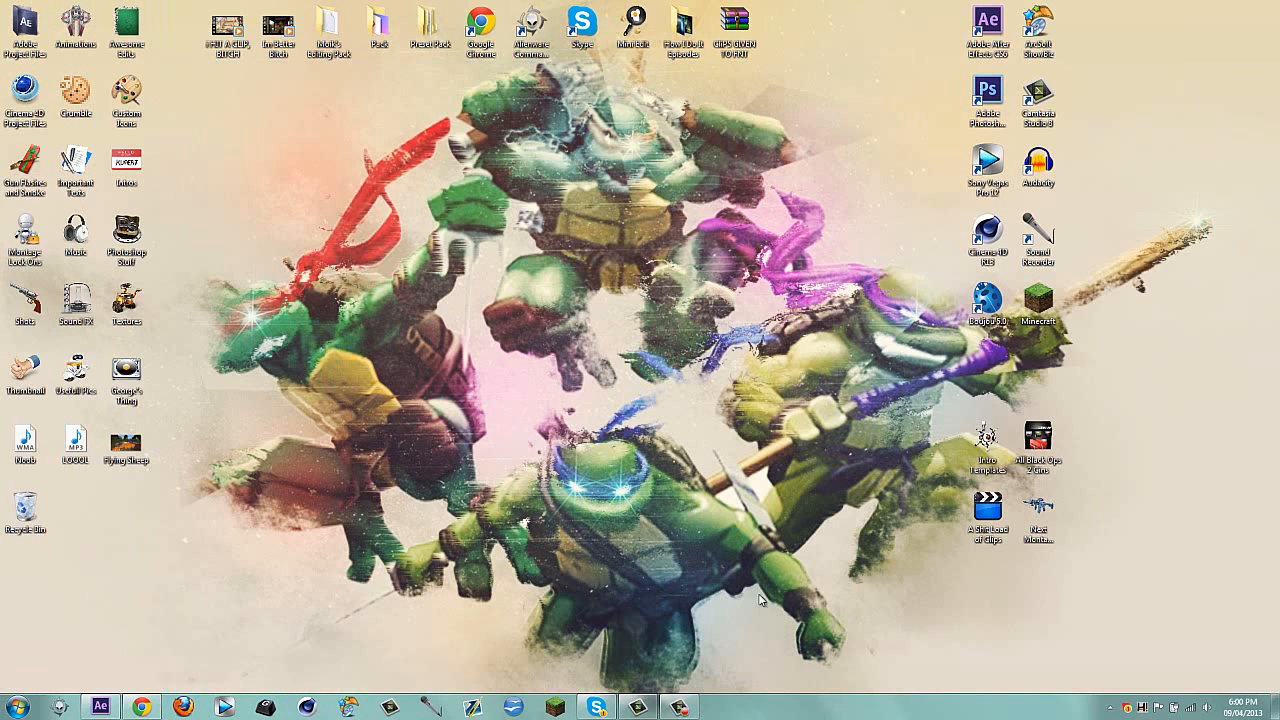
click(679, 708)
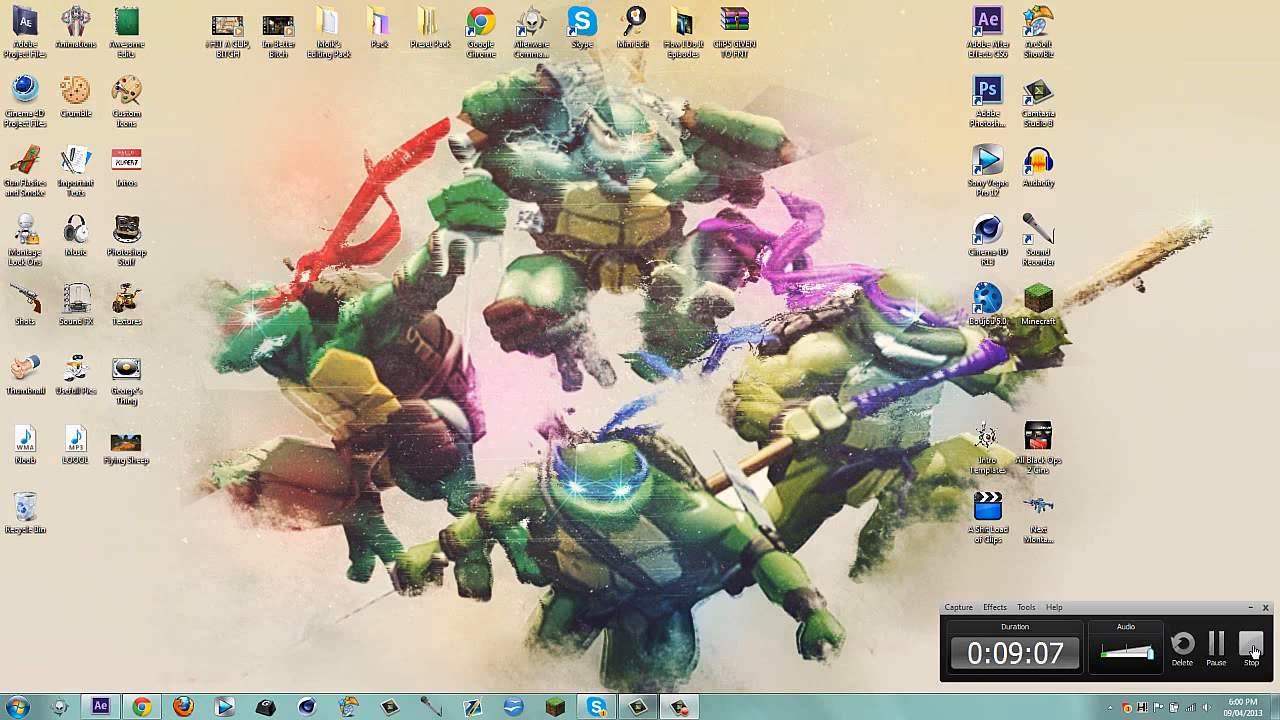